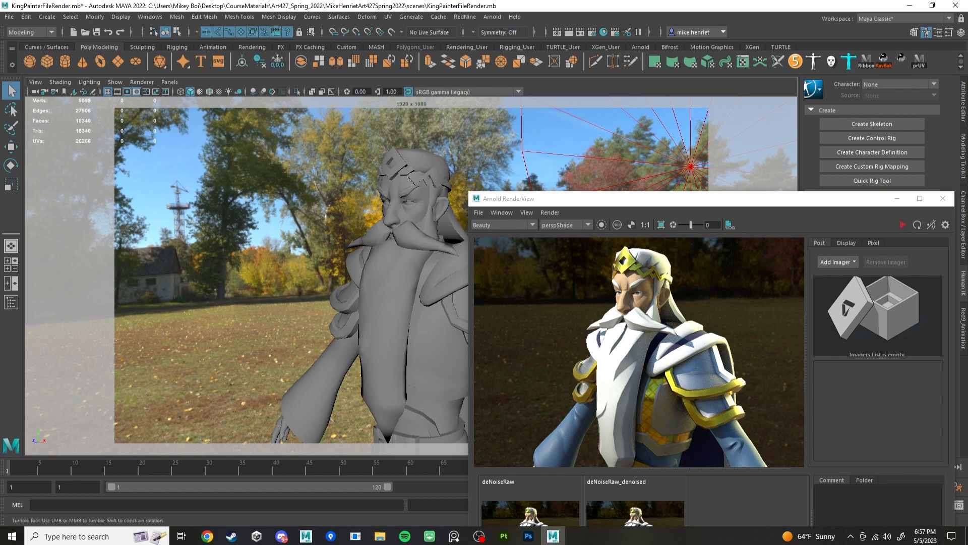
Step: Stop the interactive render and close the Arnold RenderView
left_click_drag(303, 262, 322, 254, "alt")
left_click(903, 225)
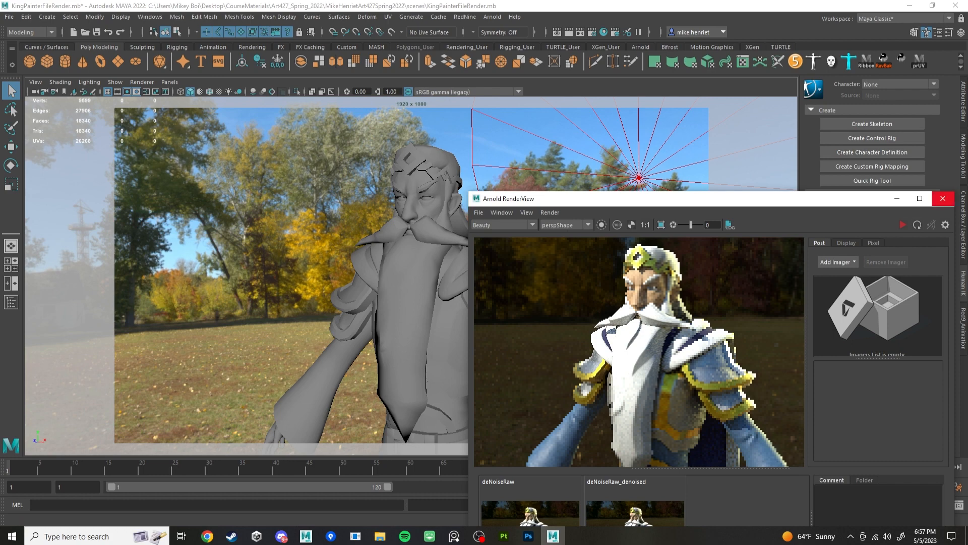
left_click(943, 198)
Step: Select the area light in the scene and look through the available Arnold light types
left_click_drag(444, 273, 420, 271, "alt")
scroll(420, 271, "down", 4)
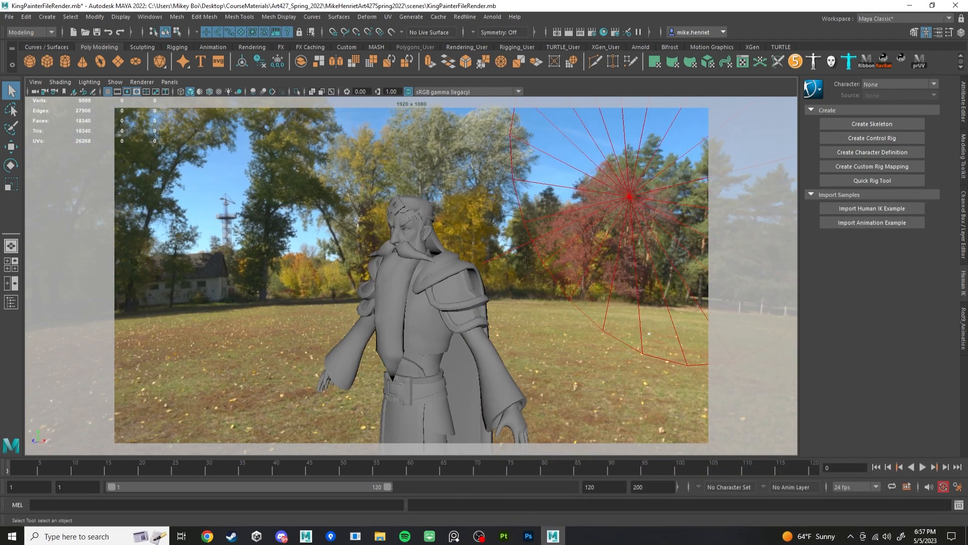
scroll(420, 271, "up", 3)
left_click(534, 241)
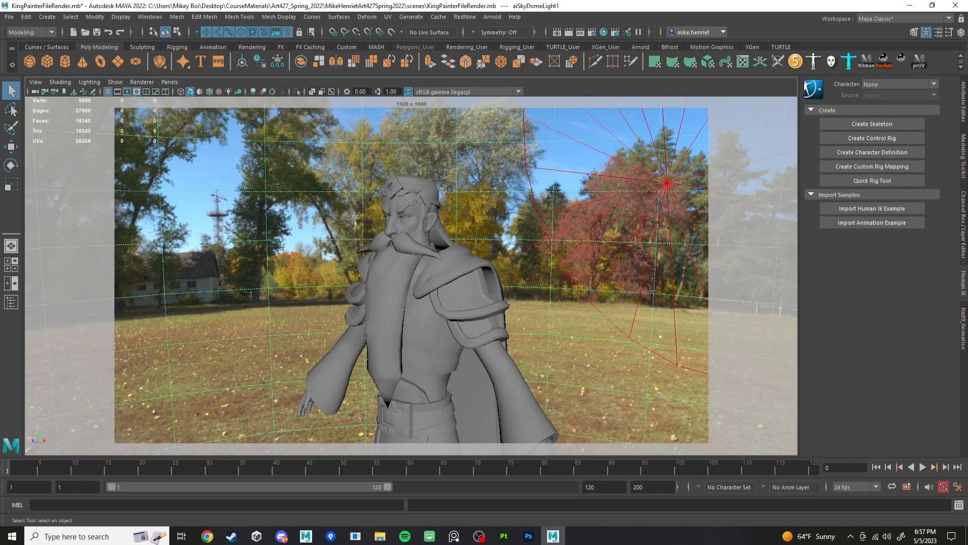
left_click(667, 183)
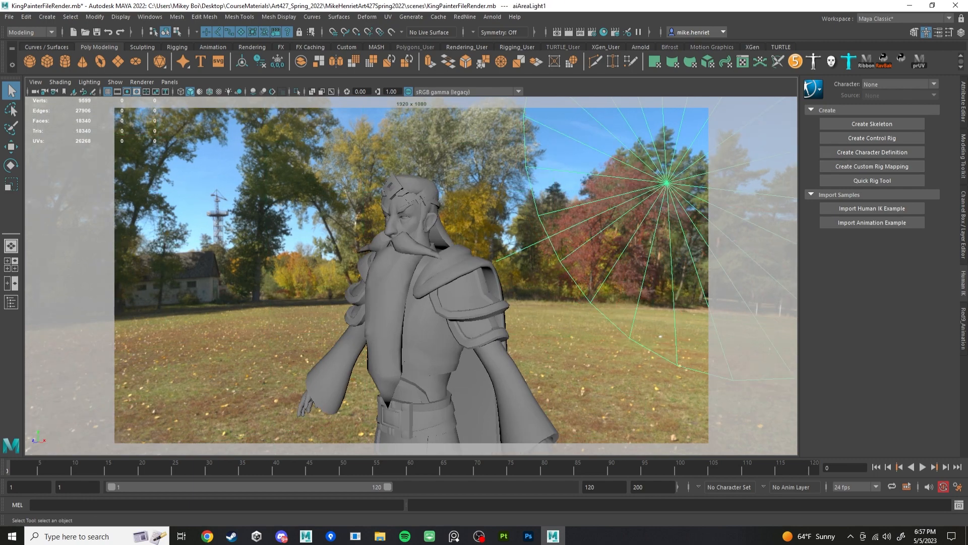
left_click(492, 17)
mouse_move(501, 67)
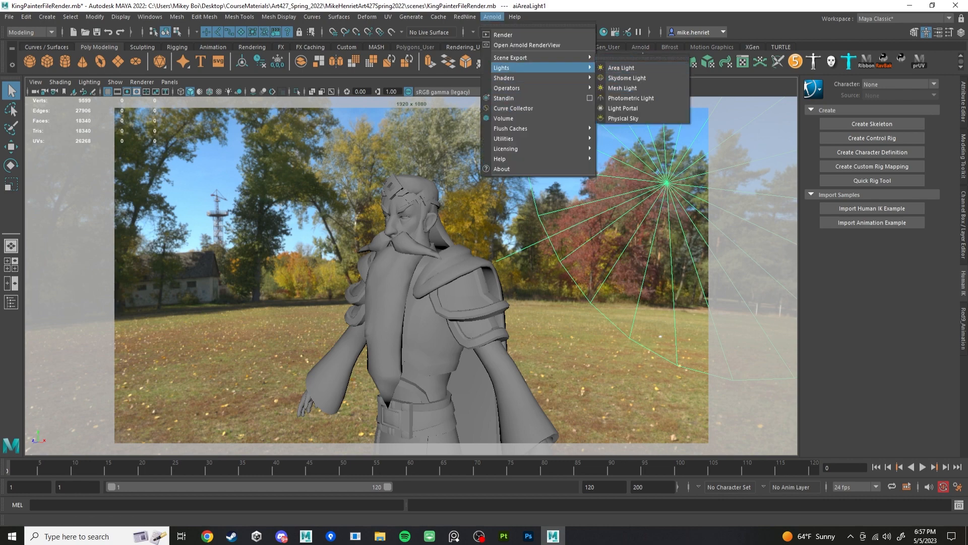
Step: Open the area light's attributes and examine its color, intensity, exposure, shadow and visibility settings
left_click(964, 224)
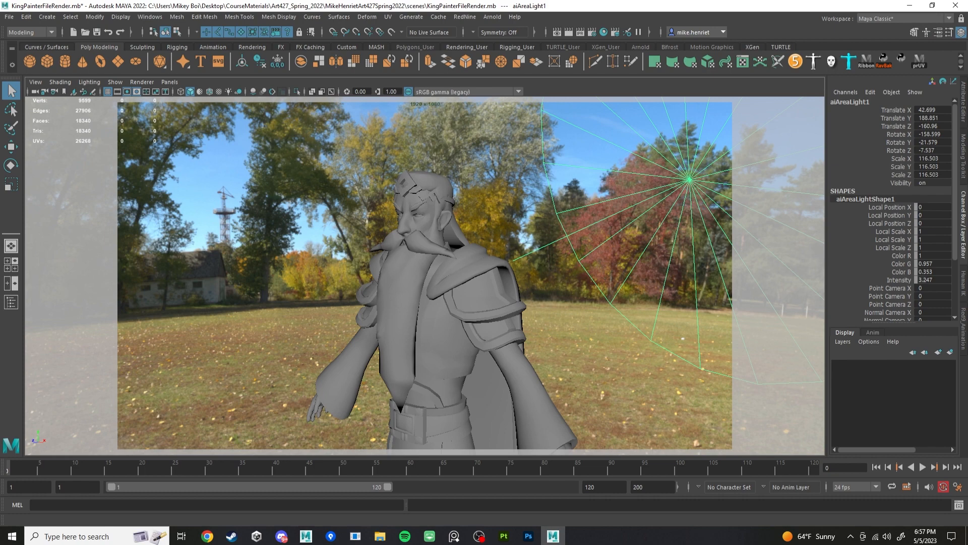
key("ctrl+a")
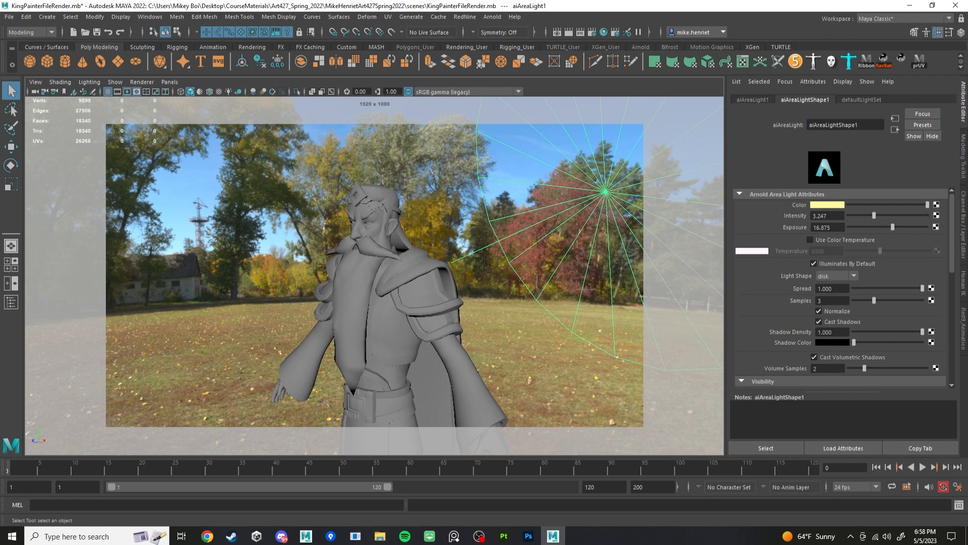
scroll(840, 288, "down", 3)
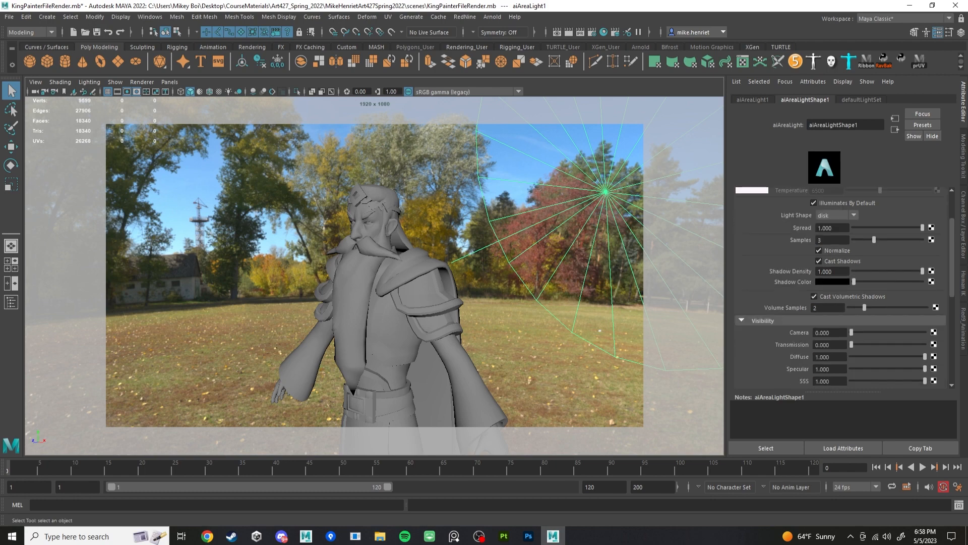
scroll(840, 288, "up", 3)
double_click(825, 227)
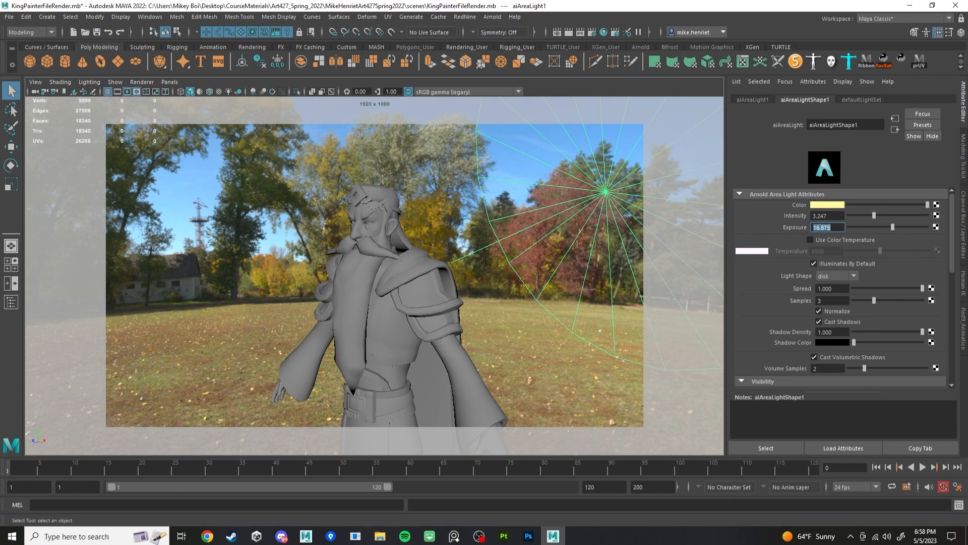
scroll(840, 288, "down", 3)
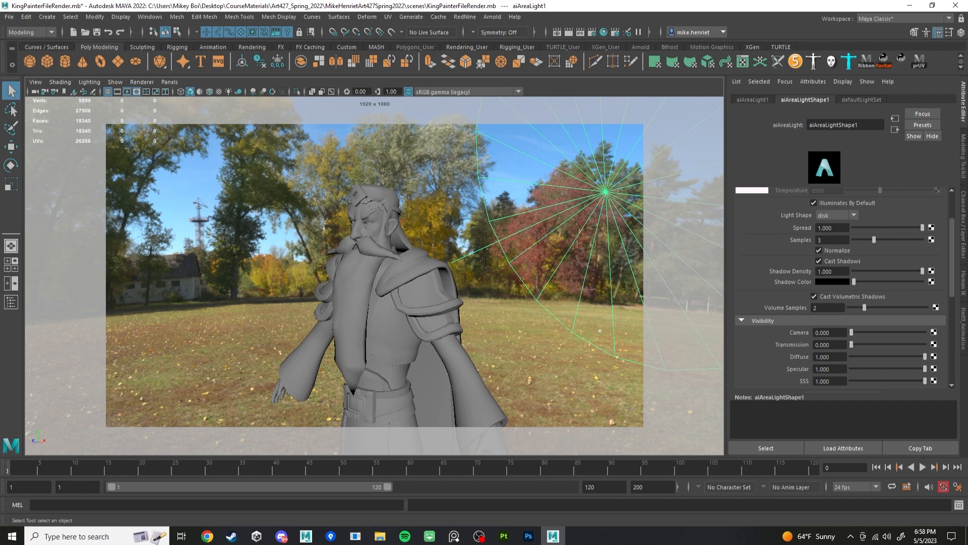
scroll(840, 287, "up", 3)
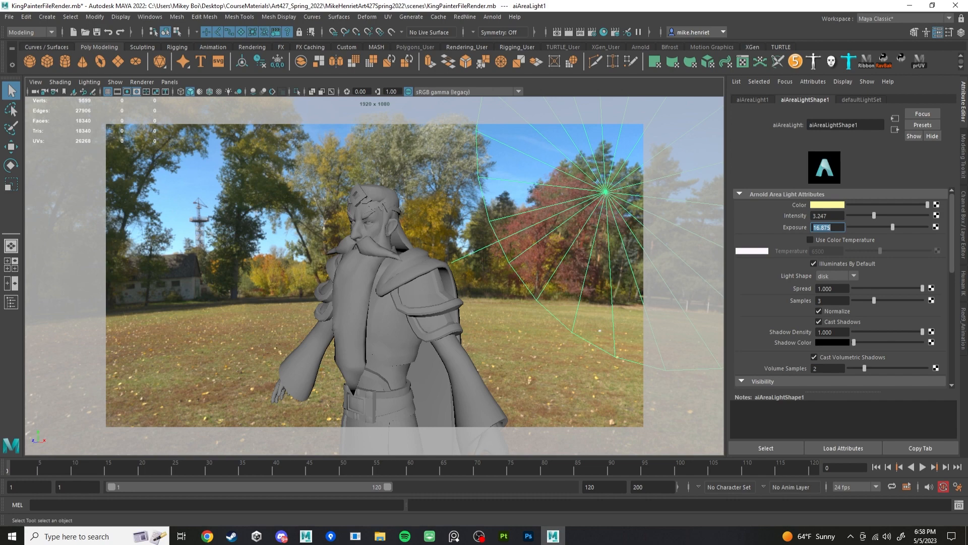
left_click(828, 204)
Step: Open the Outliner and select the lowpolyKingBake group
scroll(375, 276, "down", 5)
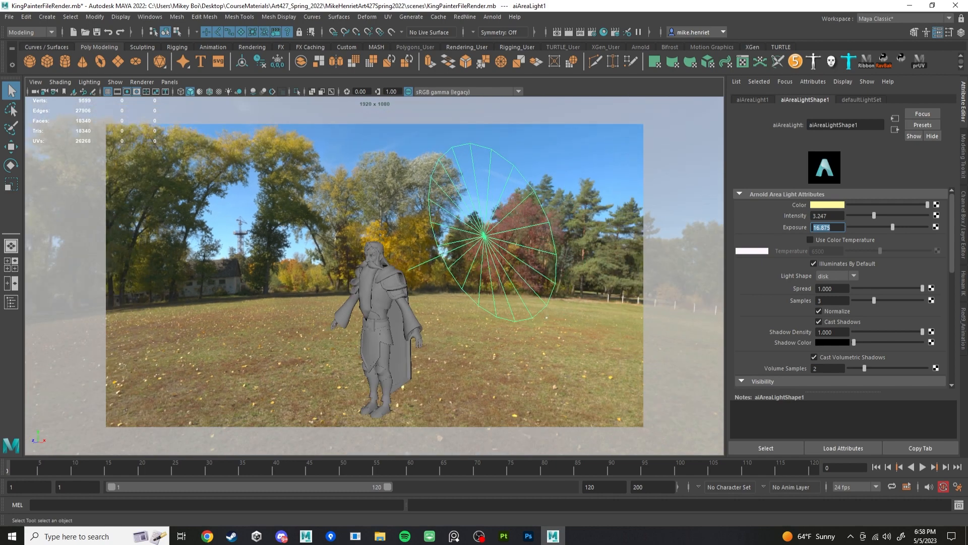
left_click(382, 297)
key("space")
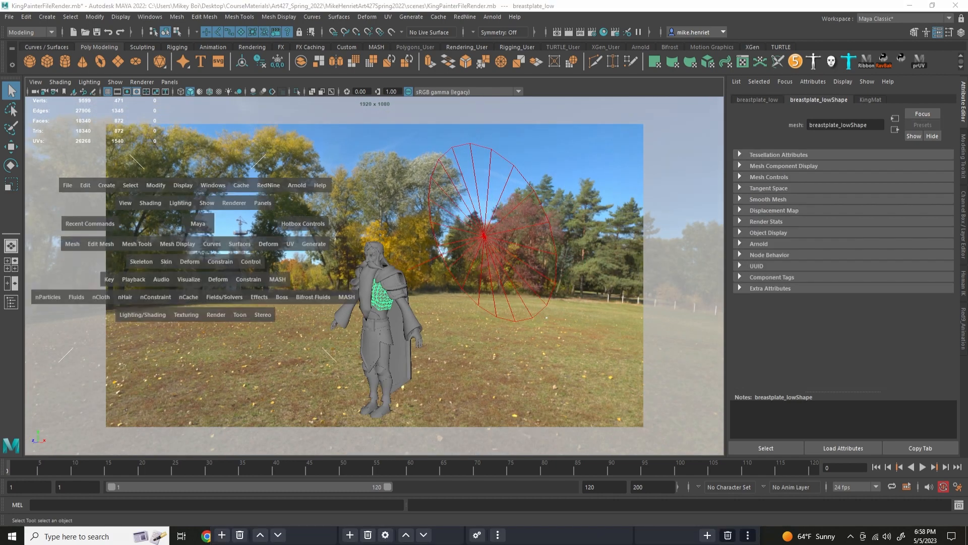
left_click(213, 185)
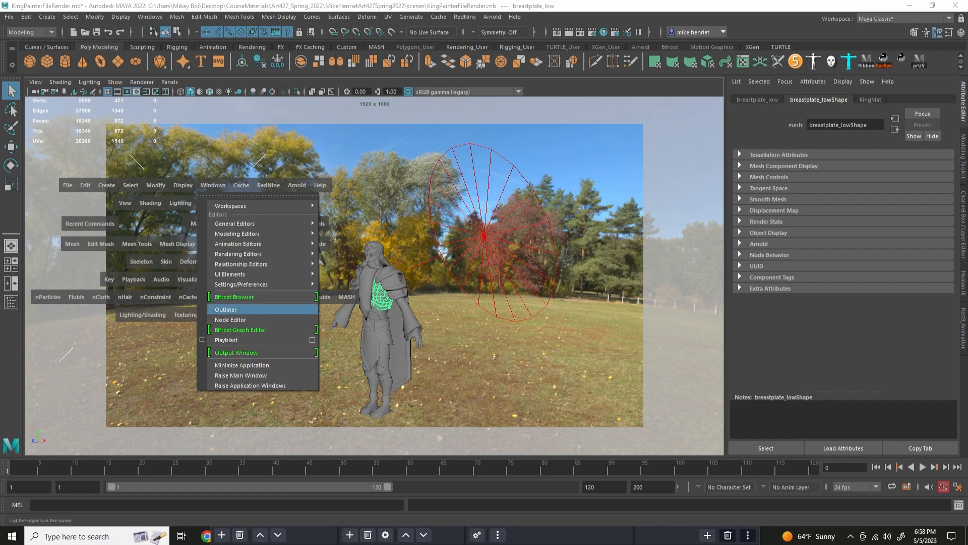
left_click(225, 309)
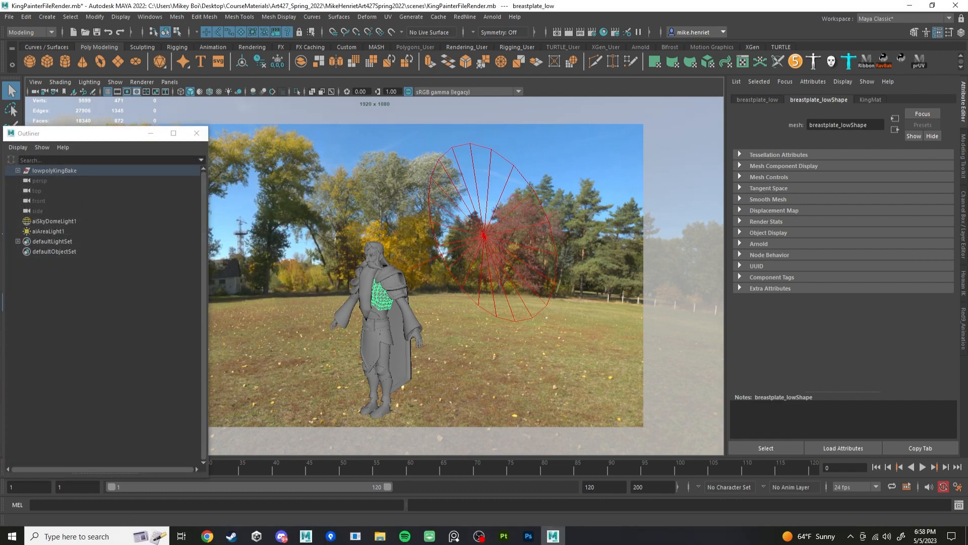
left_click(54, 171)
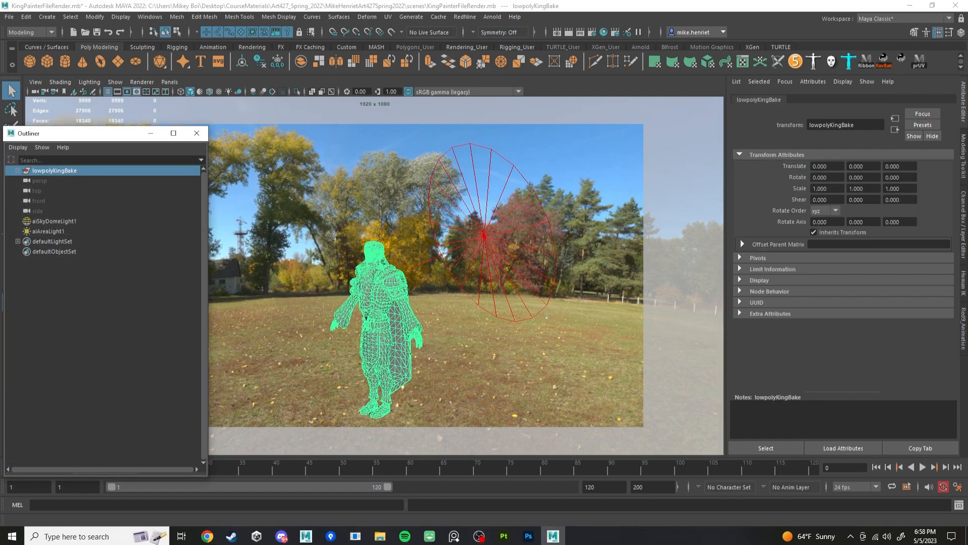
Step: Create a polygon disc as ground beneath the character, scaled uniformly to about 274.5 and lowered to about -18.6 in Y
left_click_drag(373, 282, 374, 295, "alt")
middle_click_drag(374, 295, 387, 251, "alt")
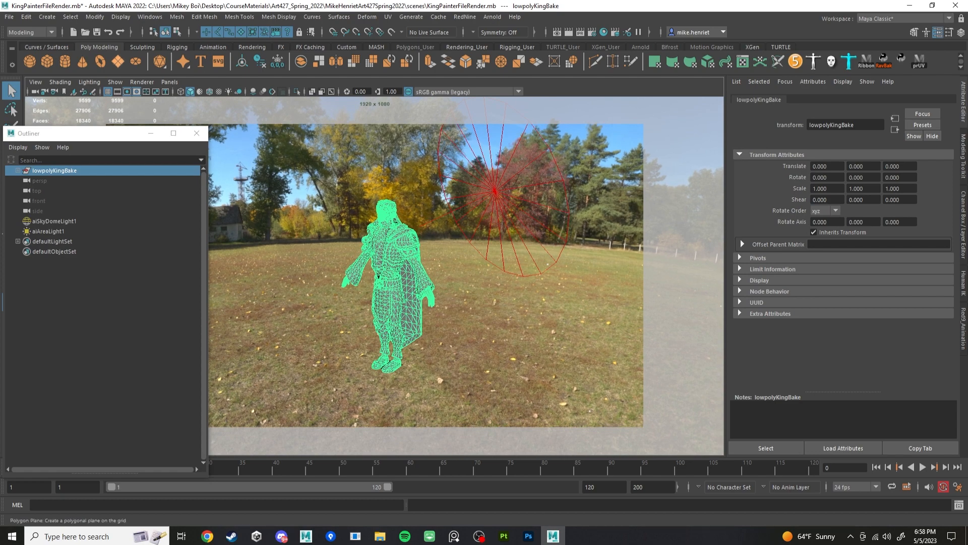
left_click(136, 61)
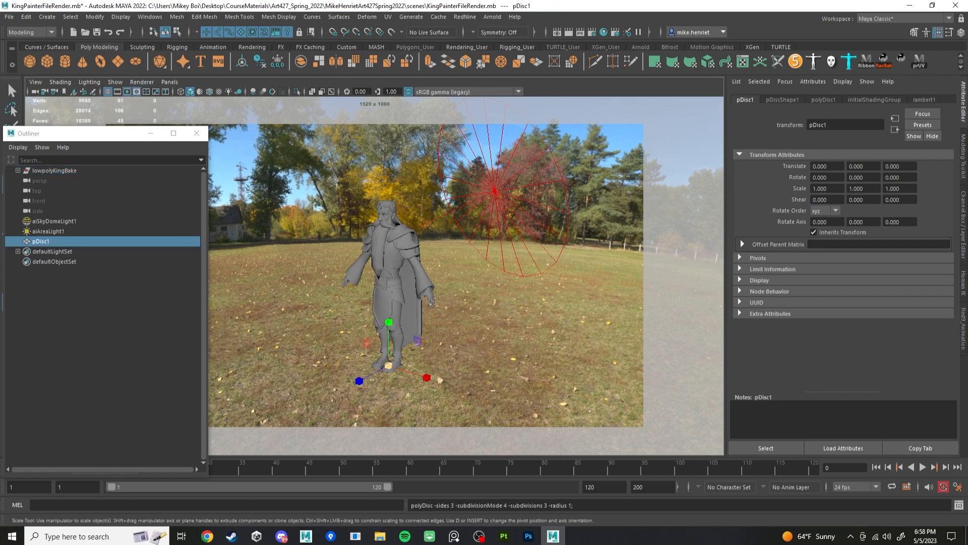
left_click_drag(389, 365, 610, 366)
key("w")
left_click_drag(389, 319, 389, 333)
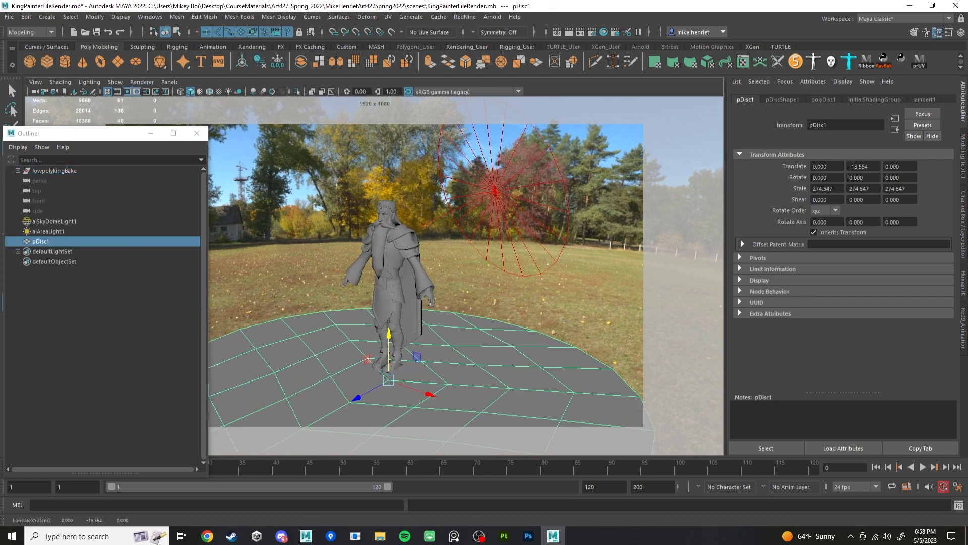
Step: Create a cube pedestal under the character's feet, scaled to about 74.8 × 24.6 × 74.8, and lower it to about -12 in Y
middle_click_drag(389, 333, 350, 266, "alt")
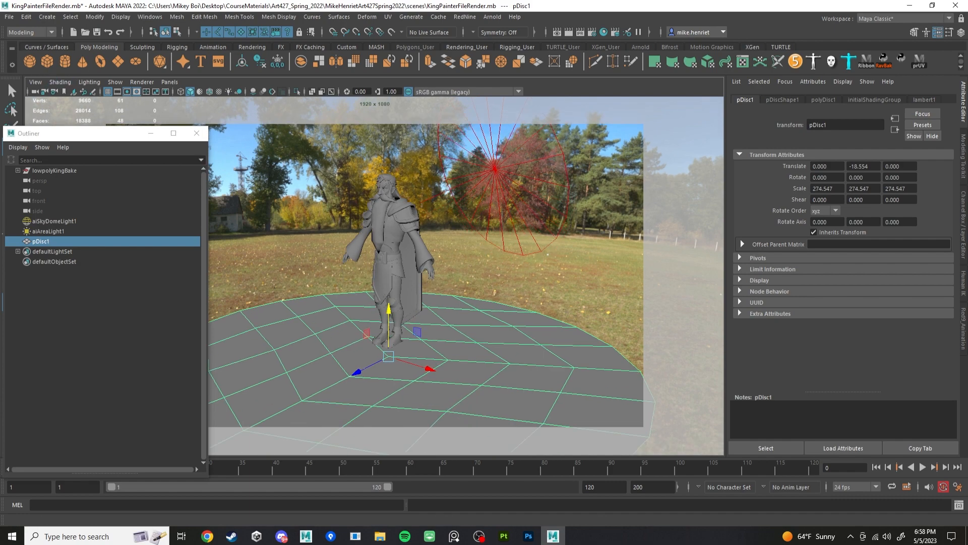
left_click(47, 62)
scroll(375, 282, "up", 5)
key("r")
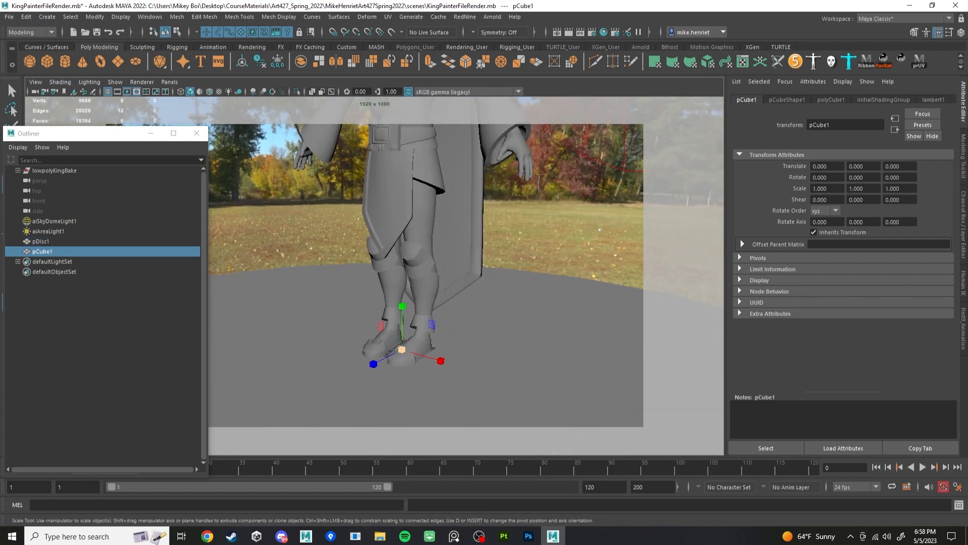
left_click_drag(402, 349, 457, 352)
left_click_drag(416, 360, 437, 341, "alt")
key("w")
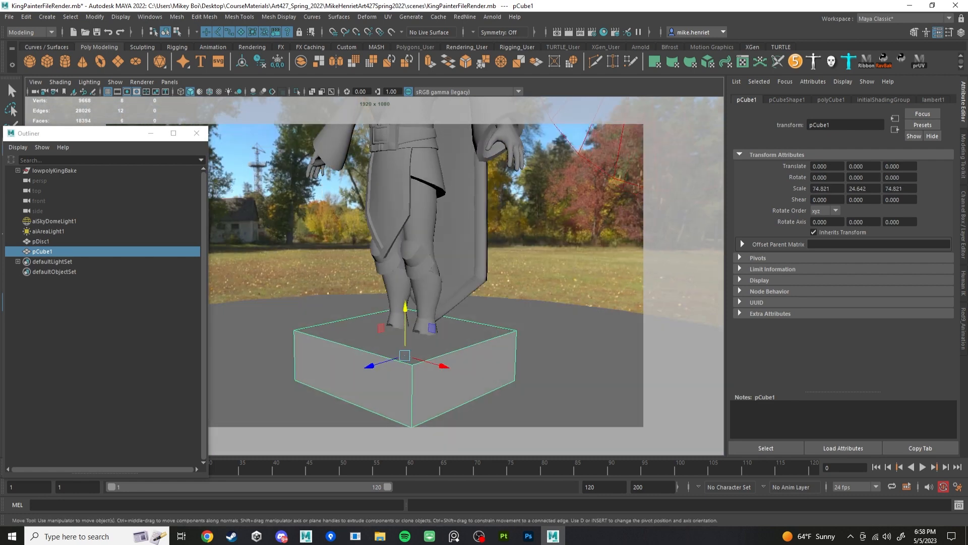
left_click_drag(405, 309, 405, 329)
middle_click_drag(405, 329, 401, 276, "alt")
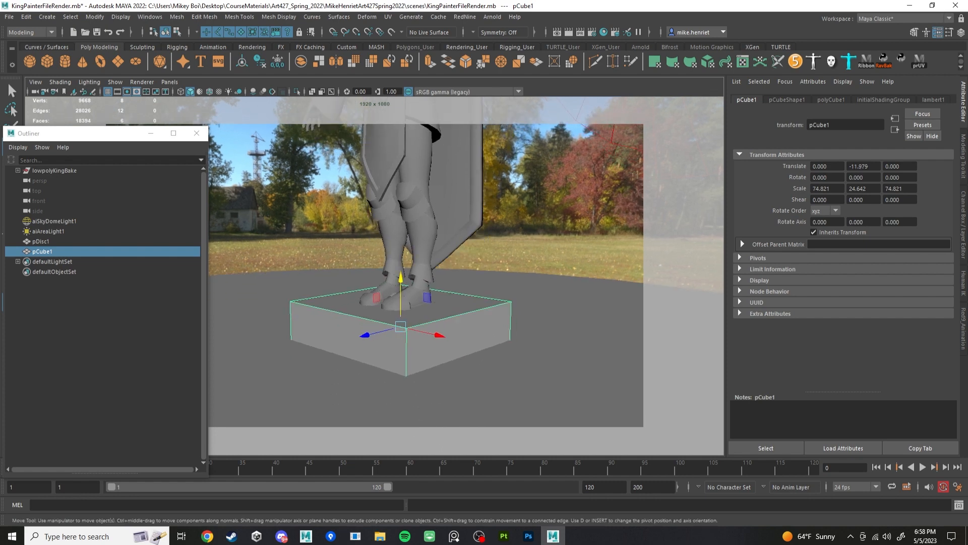
Step: Insert two horizontal edge loops close together near the top of the pedestal cube with Multi-Cut
key("ctrl+a")
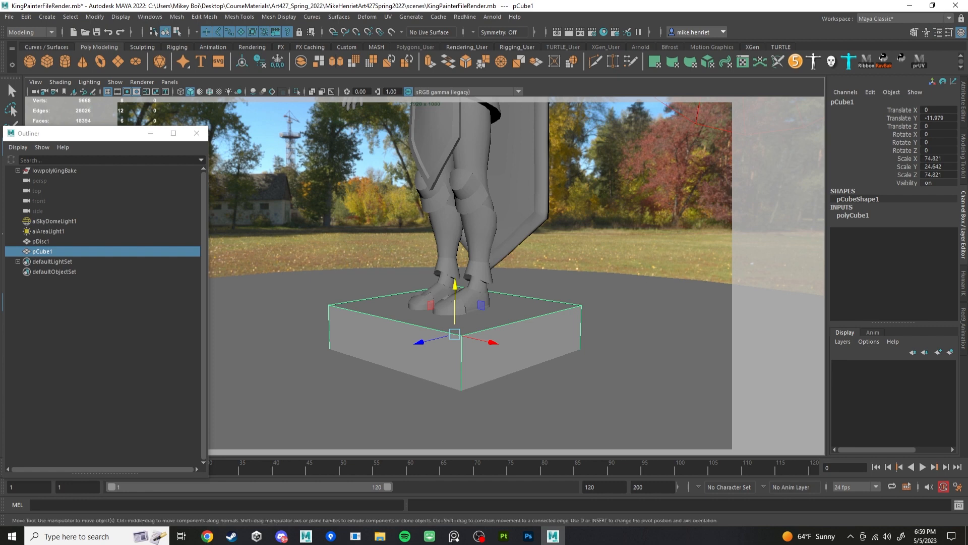
left_click(963, 156)
left_click(862, 380)
left_click(462, 348, "ctrl")
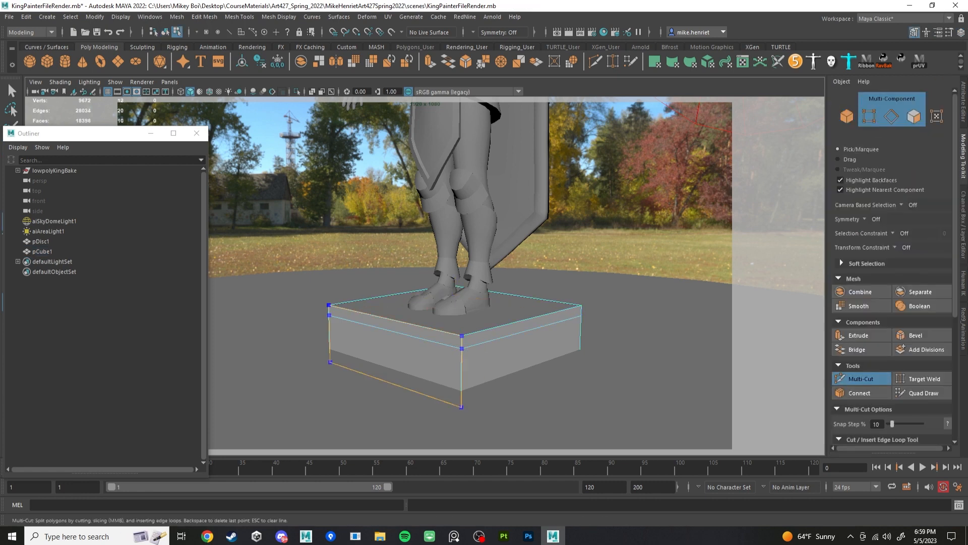
left_click(462, 354, "ctrl")
Step: Scale the four lower vertical edges of the pedestal inward to leave an overhanging top slab, and return to object mode
key("w")
left_click(461, 379)
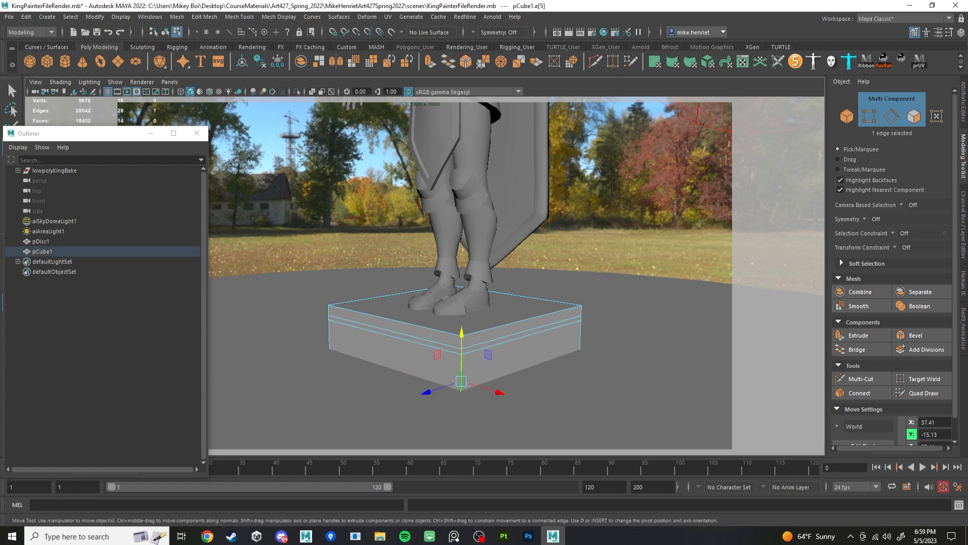
double_click(581, 335, "shift")
key("r")
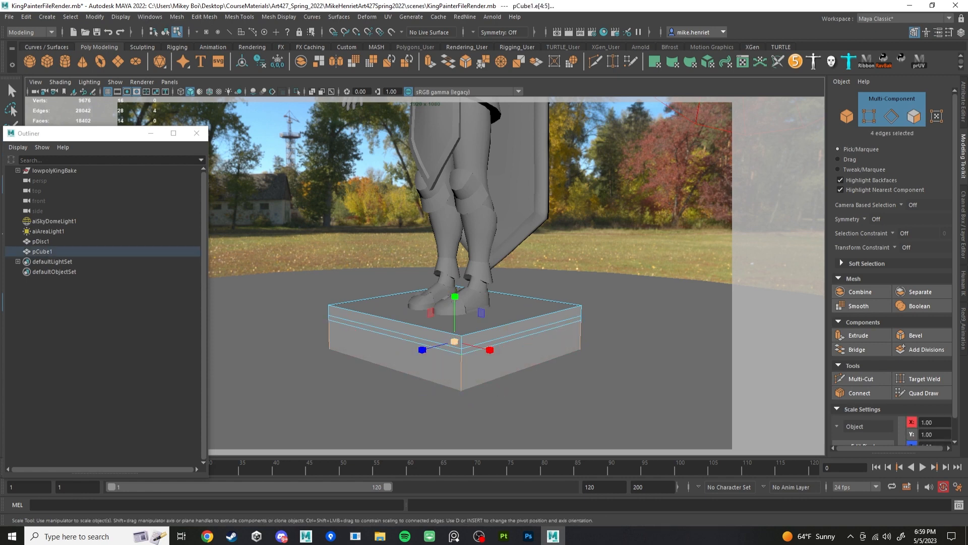
left_click_drag(460, 335, 484, 323, "alt")
right_click_drag(497, 298, 575, 250)
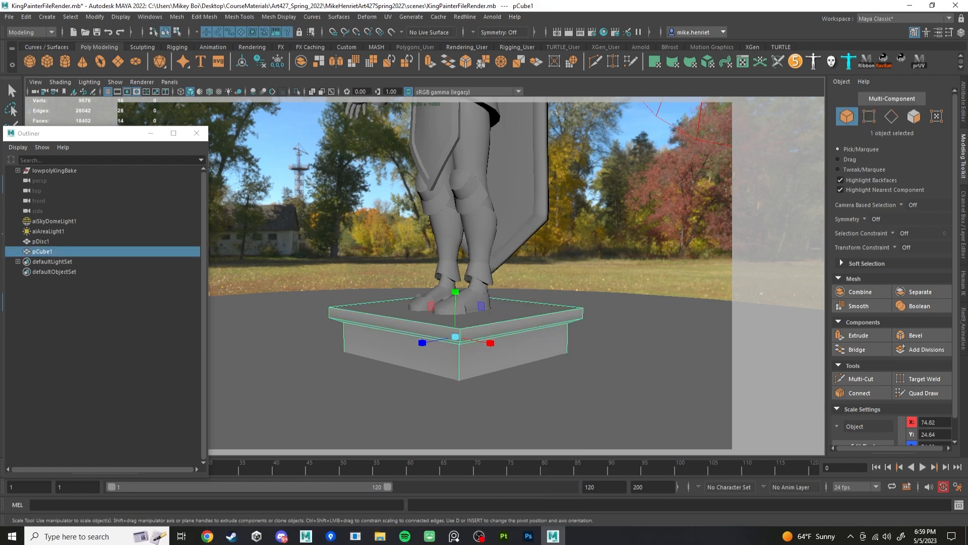
Step: Bevel all of the pedestal's edges with 2 segments and a fraction of 0.25, and return to object mode
right_click(513, 268, "shift")
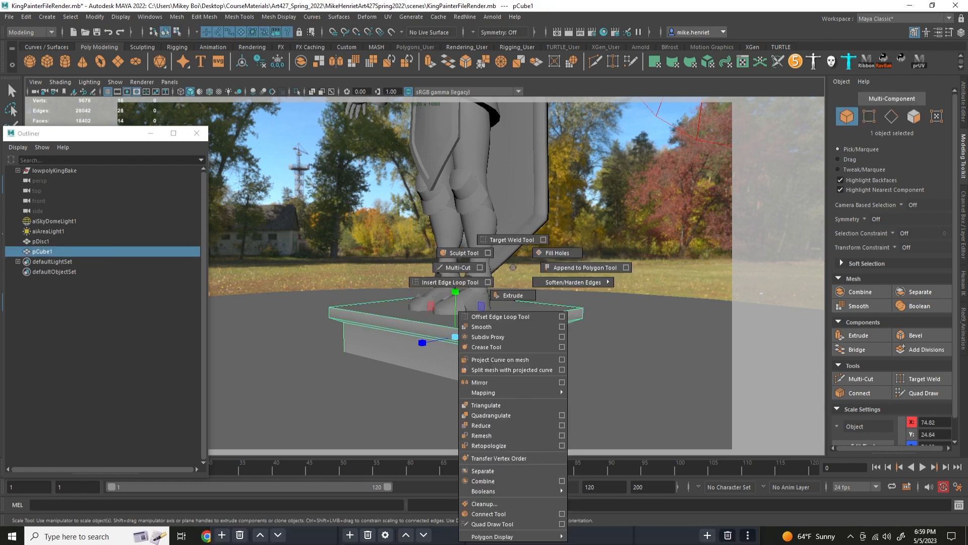
right_click_drag(513, 267, 516, 230, "shift")
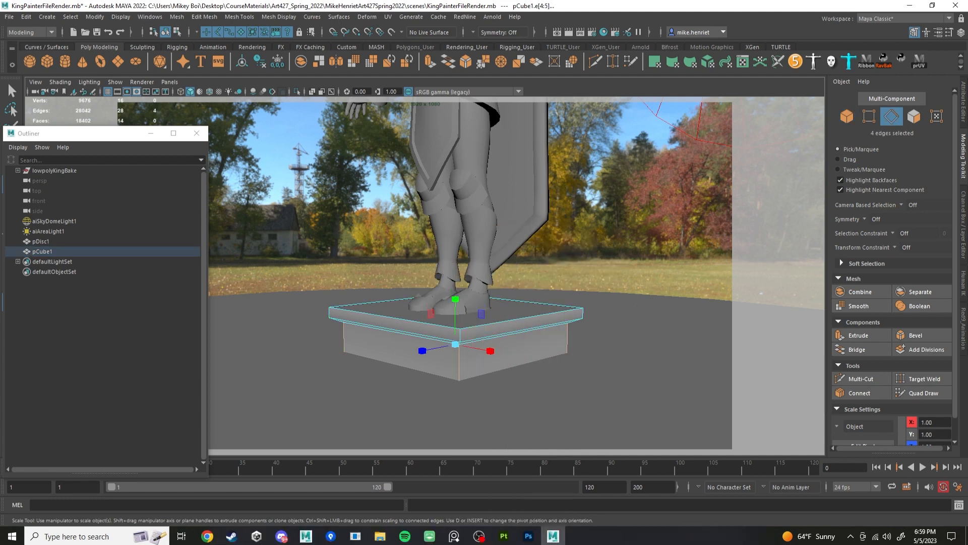
left_click_drag(335, 239, 674, 433)
left_click_drag(298, 260, 704, 435)
right_click_drag(572, 323, 621, 323, "shift")
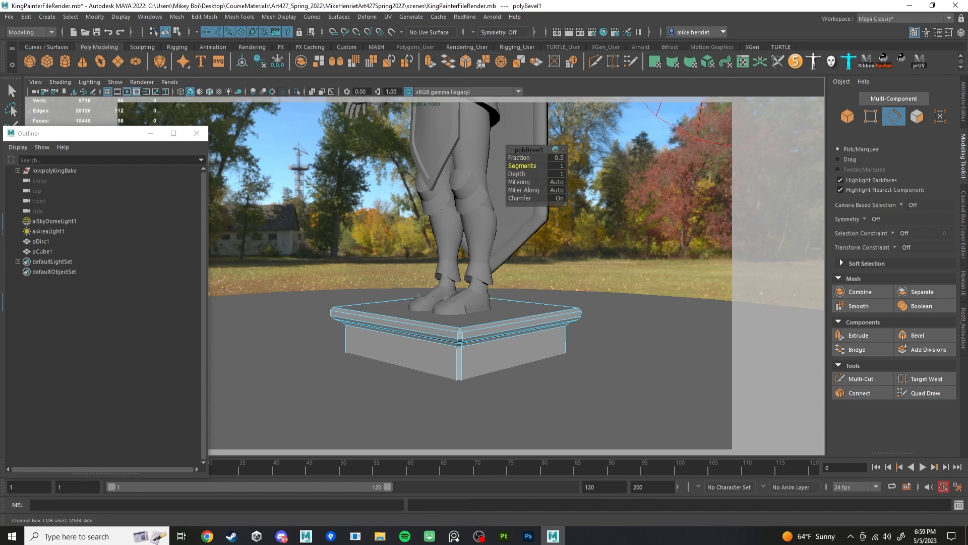
left_click_drag(523, 166, 530, 166)
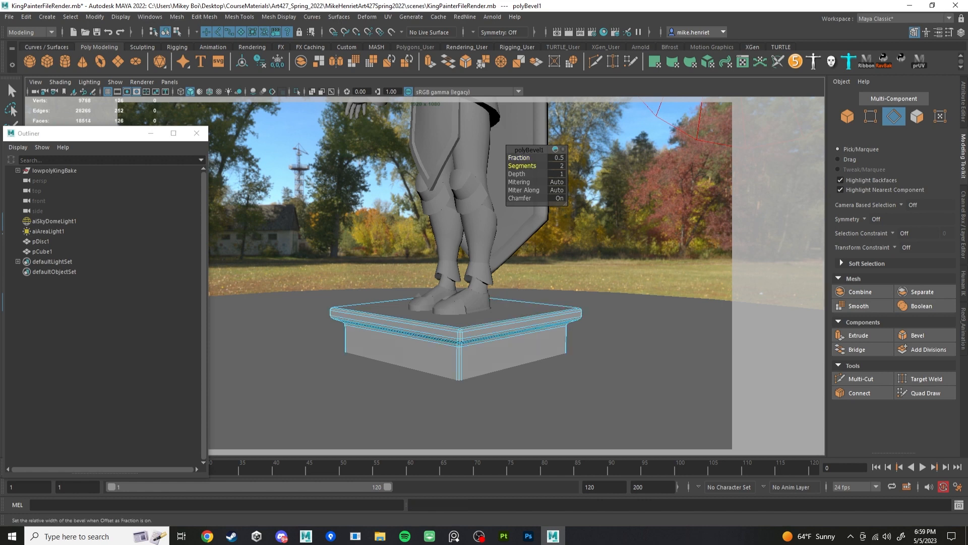
left_click_drag(520, 158, 508, 158)
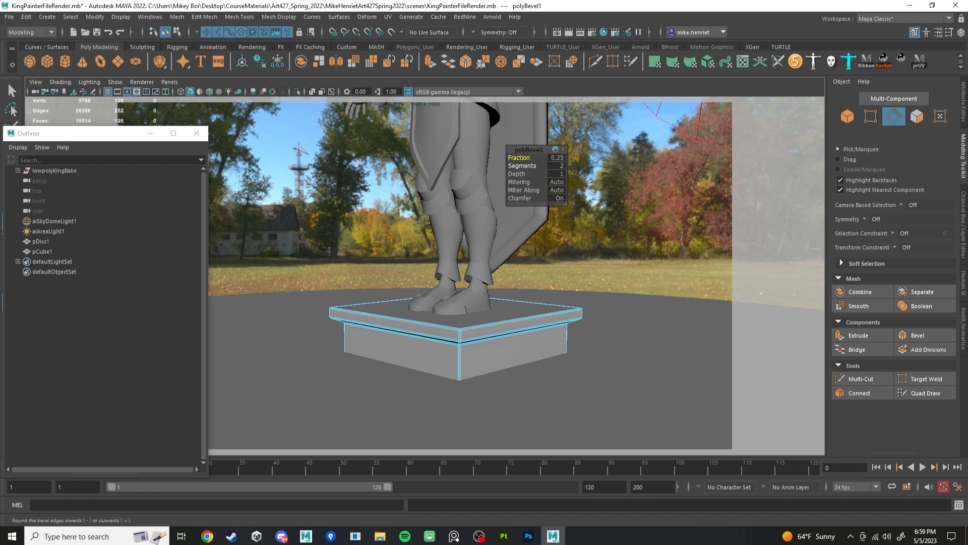
right_click_drag(486, 272, 557, 244)
Step: Turn on smooth mesh preview for the pedestal and select the ground disc
left_click(570, 373)
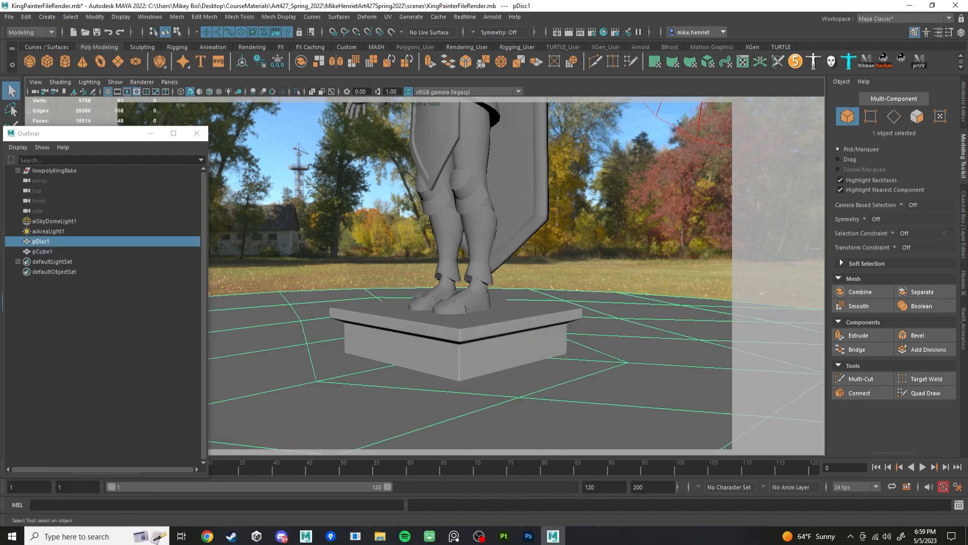
left_click_drag(560, 322, 570, 363, "alt")
left_click(510, 328)
key("3")
left_click(580, 373)
scroll(570, 362, "down", 6)
middle_click_drag(570, 323, 567, 371, "alt")
scroll(568, 370, "up", 5)
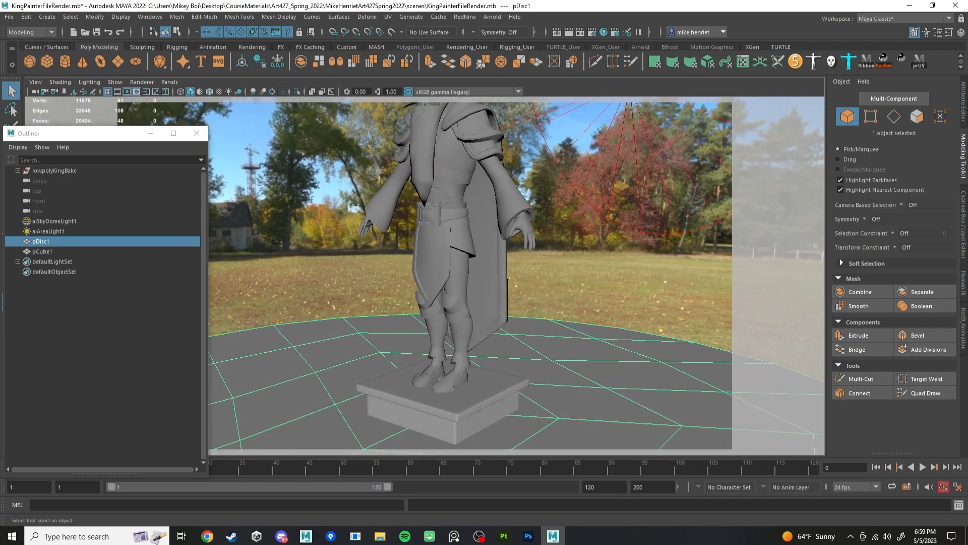
Step: Select the whole lowpolyKingBake group, frame it in the viewport, and activate the Move tool
middle_click_drag(567, 323, 560, 381, "alt")
left_click_drag(560, 348, 966, 373, "alt")
scroll(537, 380, "up", 5)
scroll(538, 381, "down", 5)
scroll(538, 303, "up", 5)
scroll(537, 303, "up", 1)
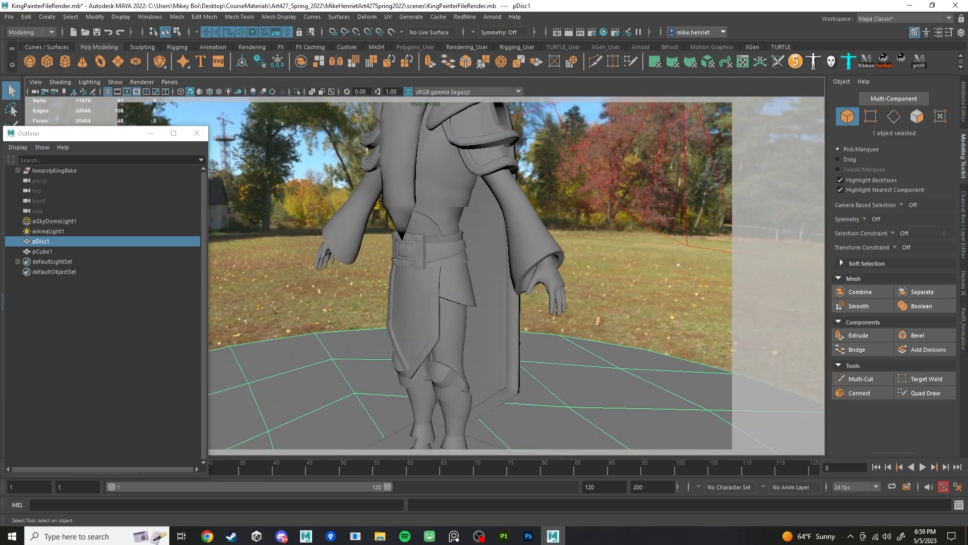
left_click(55, 170)
key("f")
scroll(425, 276, "up", 4)
key("w")
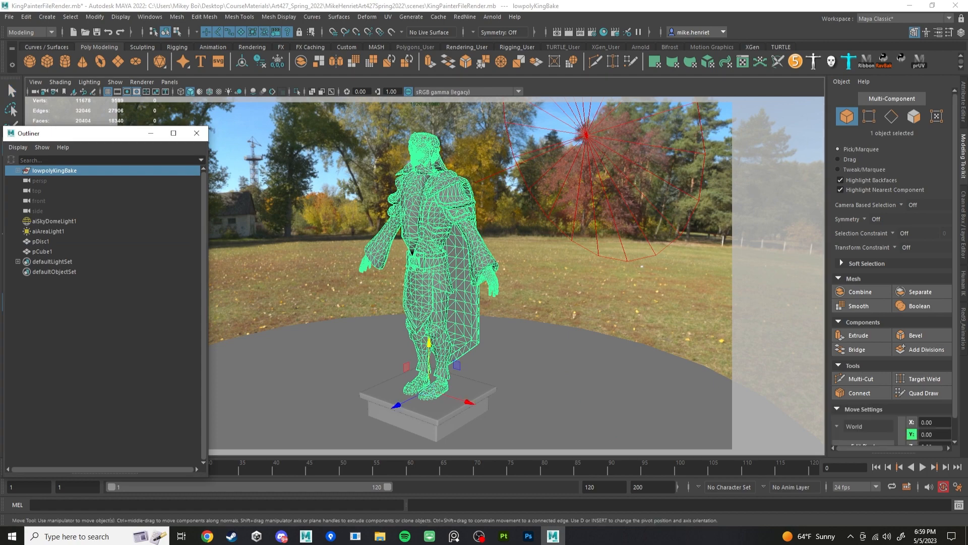
left_click_drag(424, 276, 450, 283, "alt")
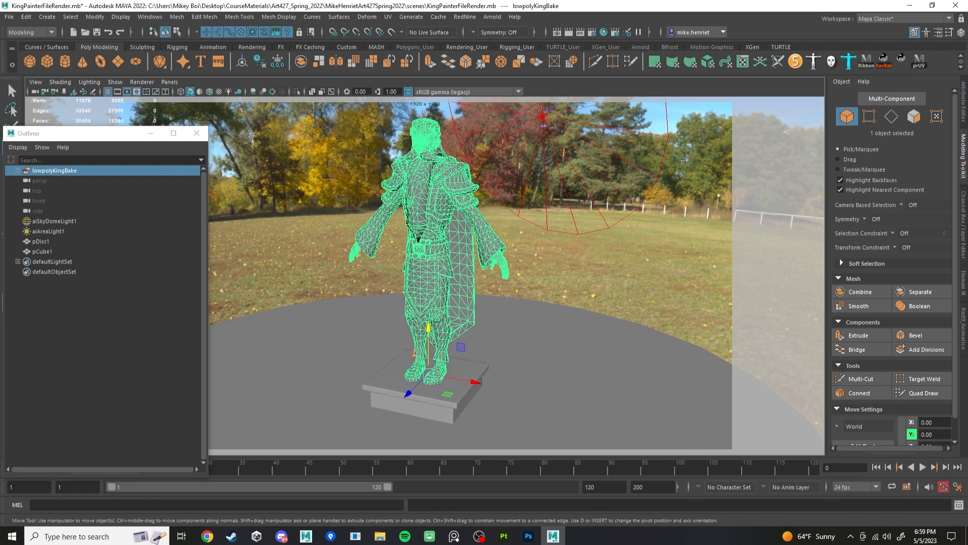
Step: Expand the lowpolyKingBake group and compare selecting its child meshes, belt_low through botTeeth_low, with selecting the parent group
left_click(18, 170)
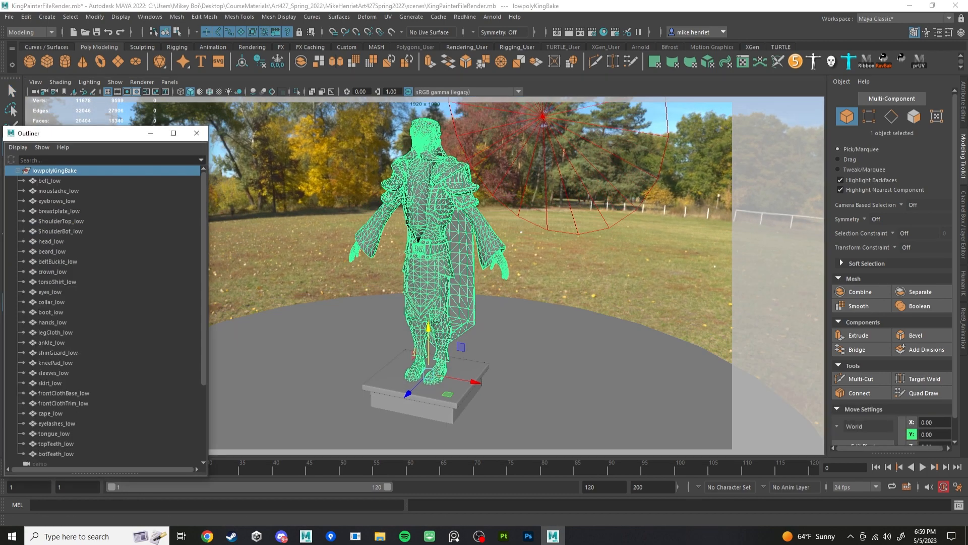
left_click(49, 180)
left_click(55, 453, "shift")
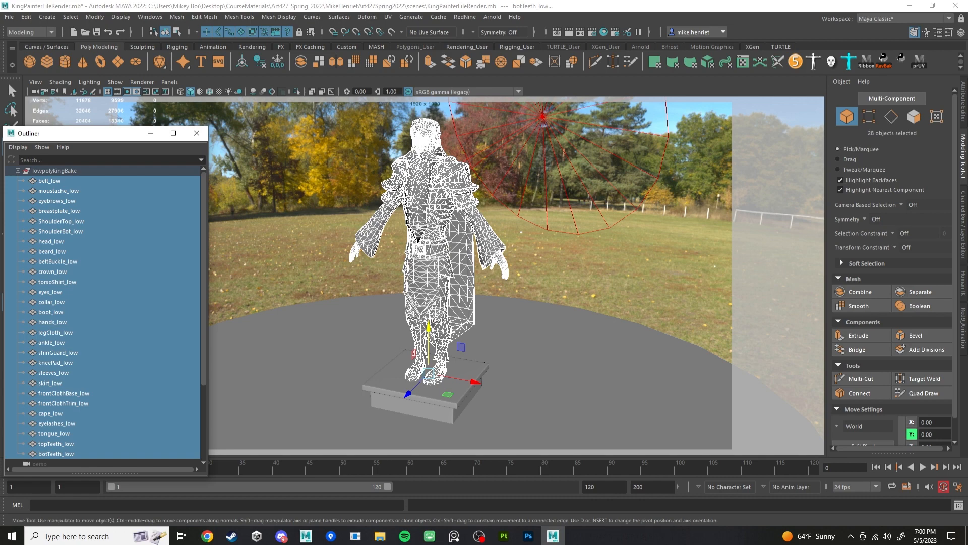
left_click_drag(75, 133, 84, 99)
left_click(62, 136)
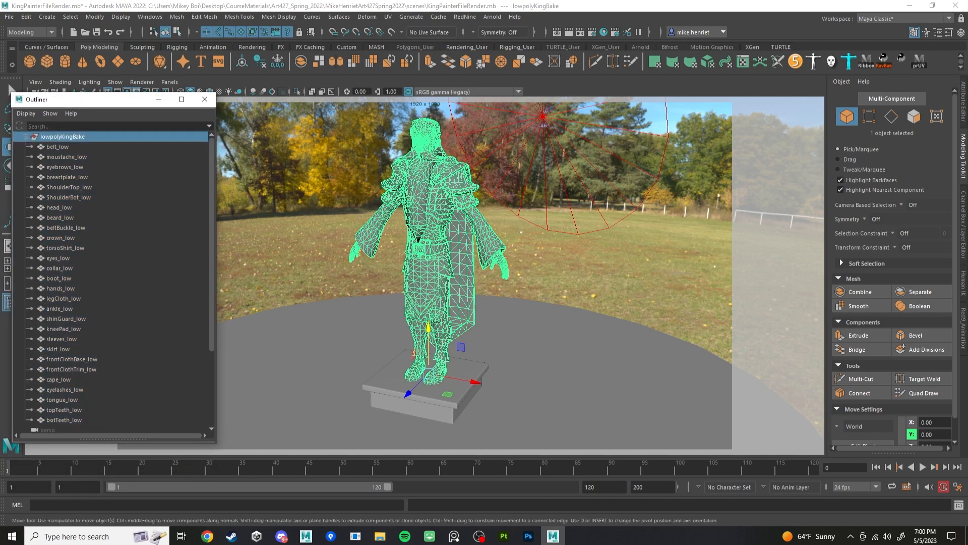
left_click_drag(544, 247, 509, 246, "alt")
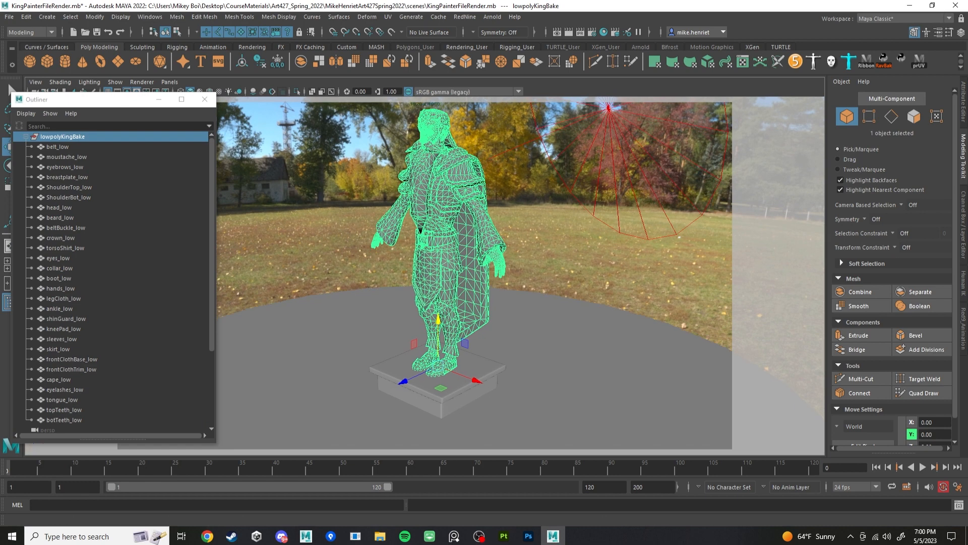
left_click(58, 147)
left_click(64, 420, "shift")
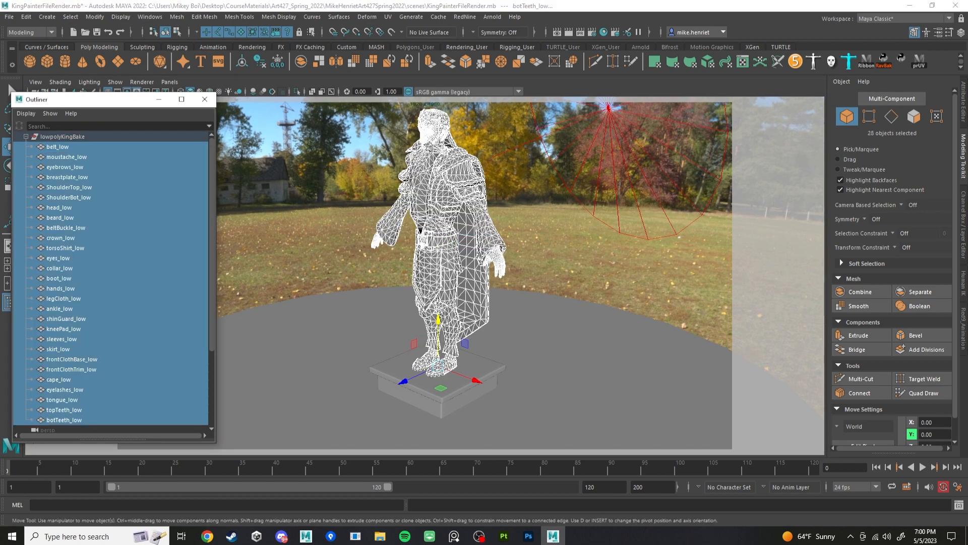
left_click(63, 137)
left_click(58, 147)
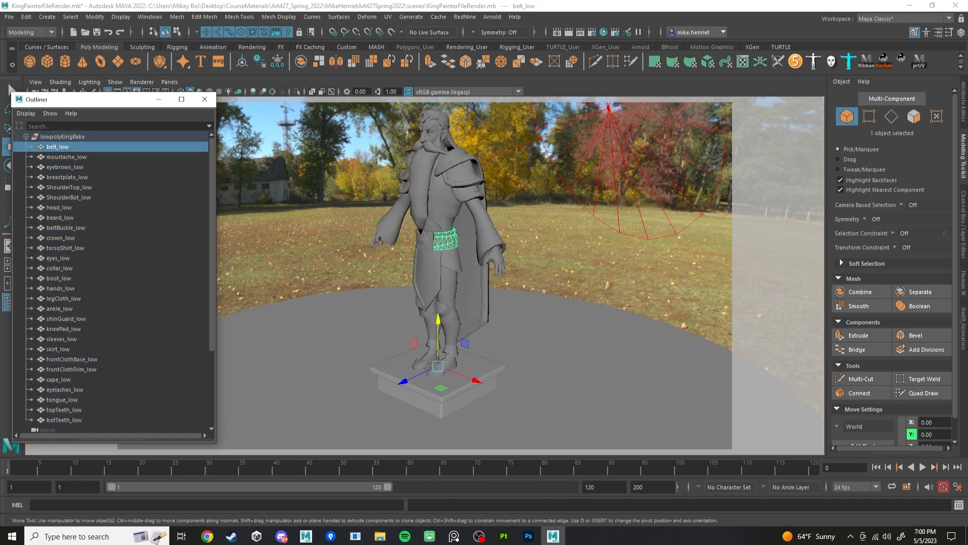
left_click(64, 409, "shift")
left_click(64, 419, "shift")
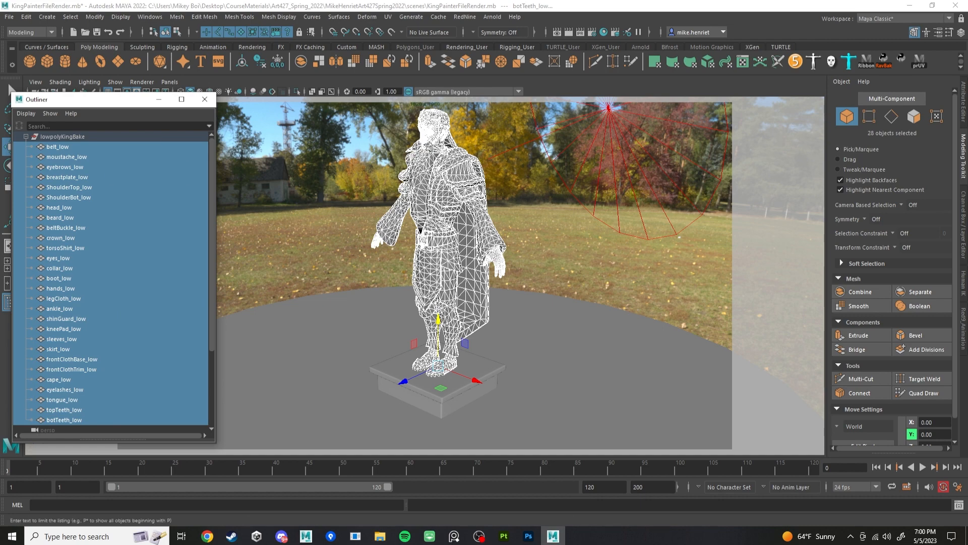
Step: Select the lowpolyKingBake parent group and set a keyframe on it at frame 1
left_click(63, 137)
left_click_drag(353, 242, 368, 240, "alt")
left_click_drag(41, 469, 13, 469)
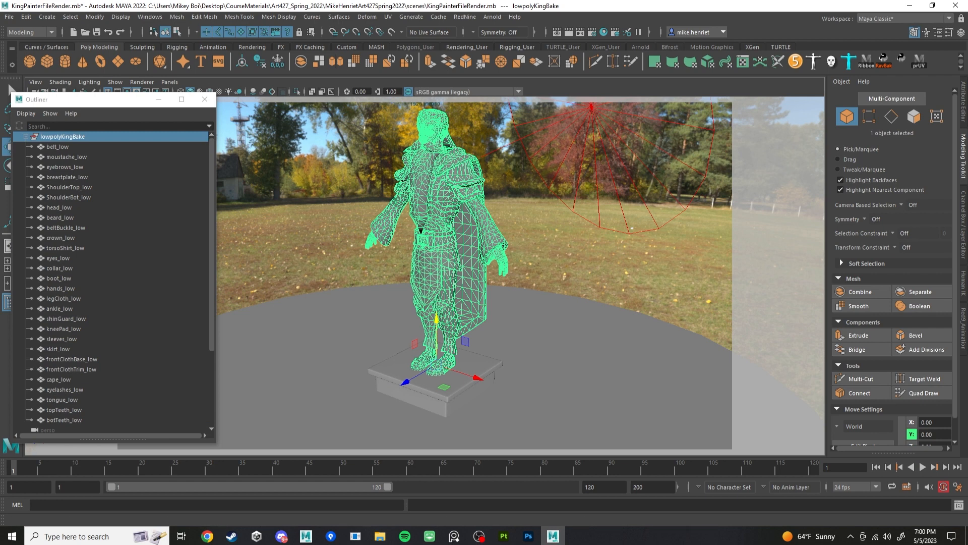
key("s")
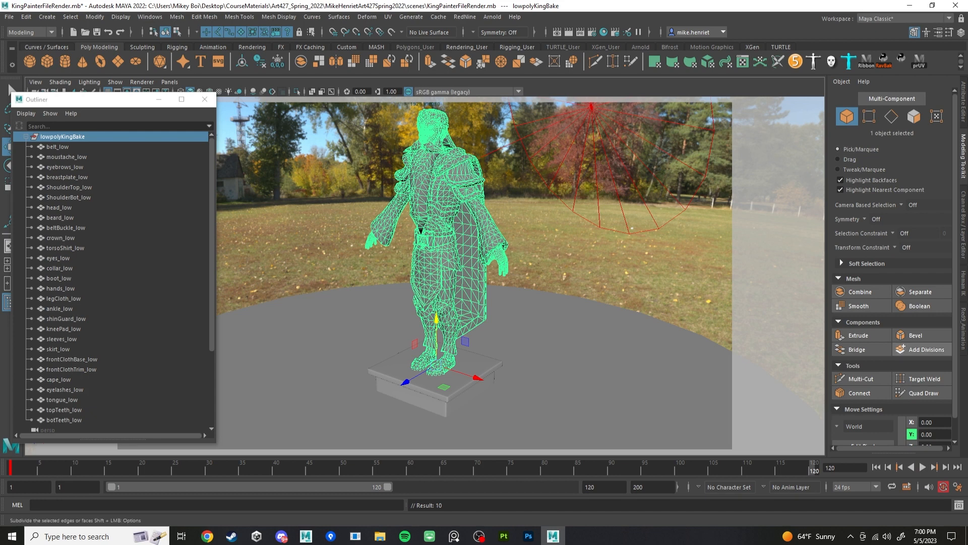
Step: Set the end of the playback range to frame 140
double_click(604, 487)
type("14")
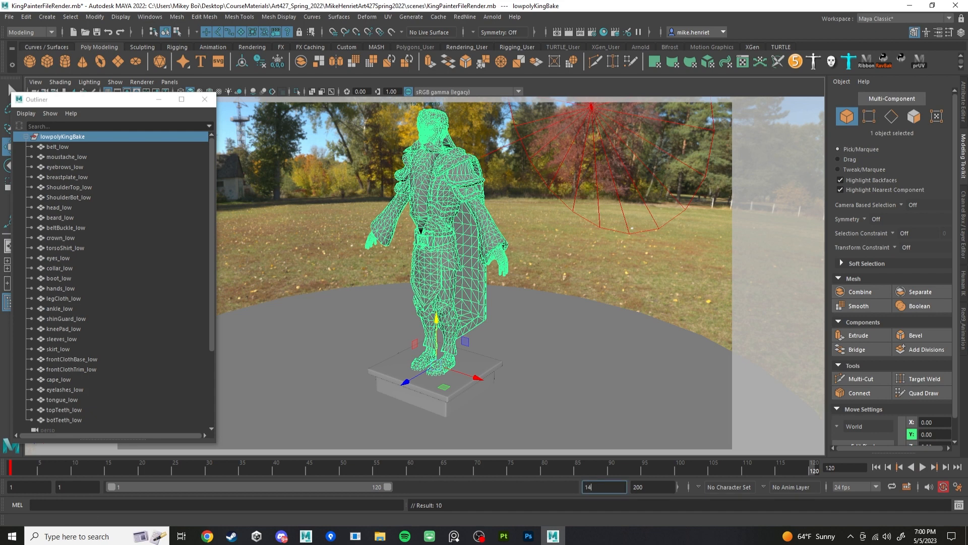
type("0")
key("Return")
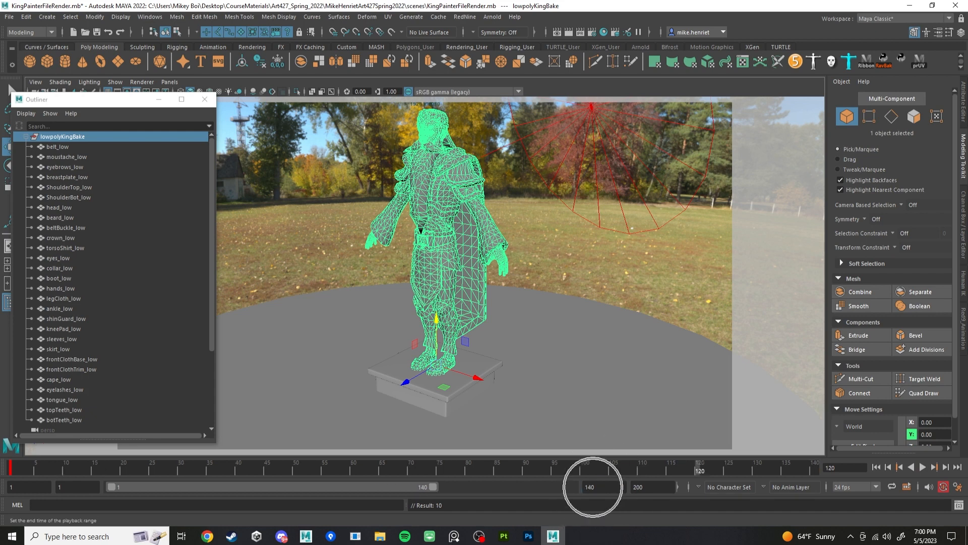
key("ctrl")
key("ctrl")
Step: At frame 140, set the king group's Rotate Y to 360 and key it to complete a full turn
left_click_drag(809, 469, 816, 469)
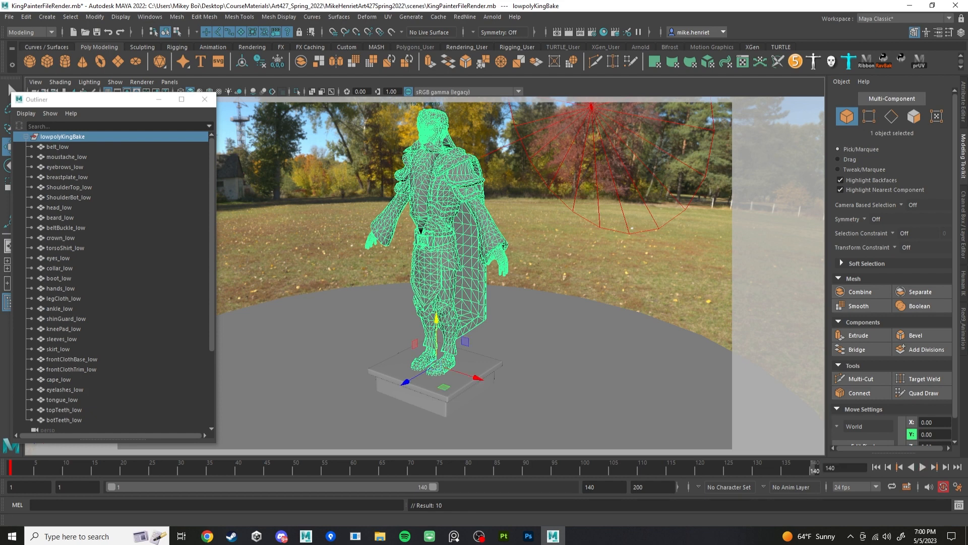
left_click(964, 224)
left_click(939, 143)
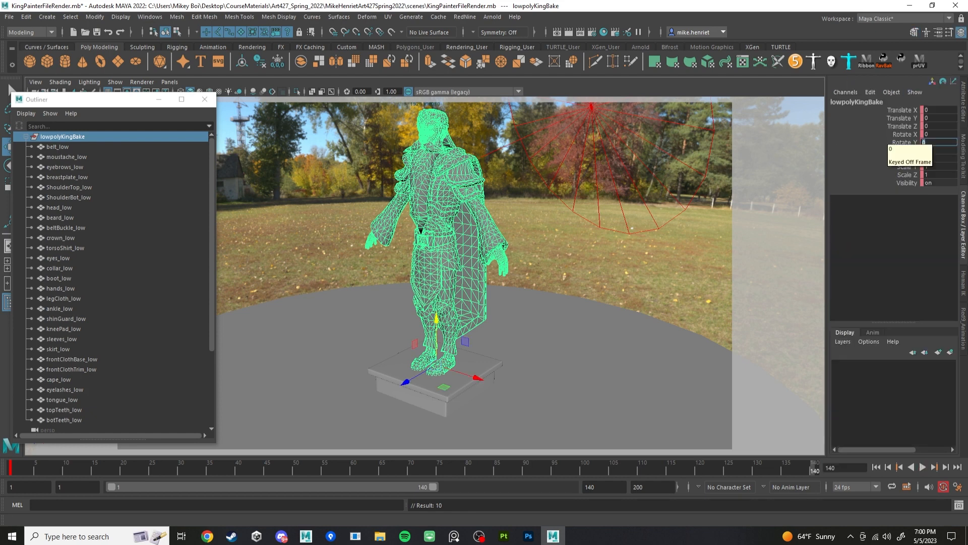
type("36")
key("Return")
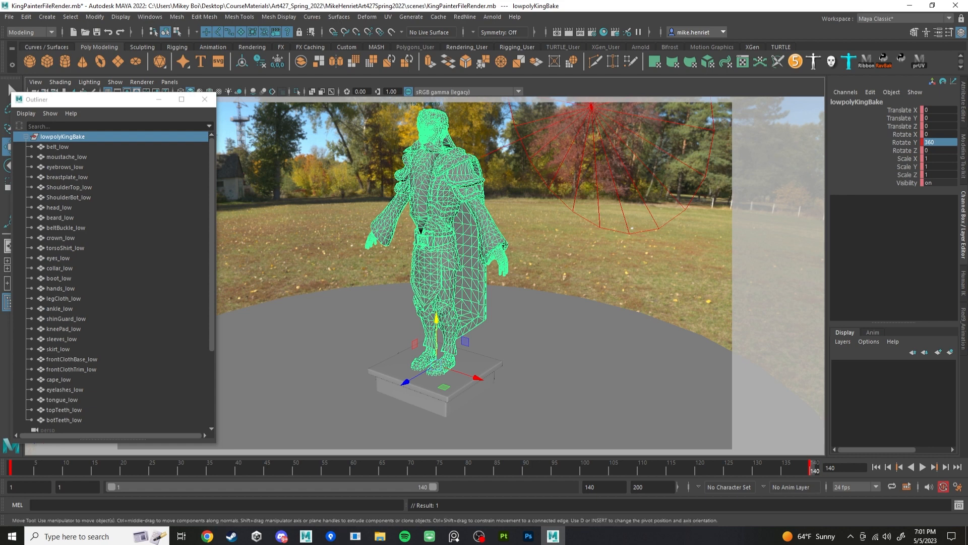
Step: Play the king's turntable animation from frame 1, then stop playback
left_click_drag(605, 302, 608, 299, "alt")
left_click_drag(813, 468, 11, 468)
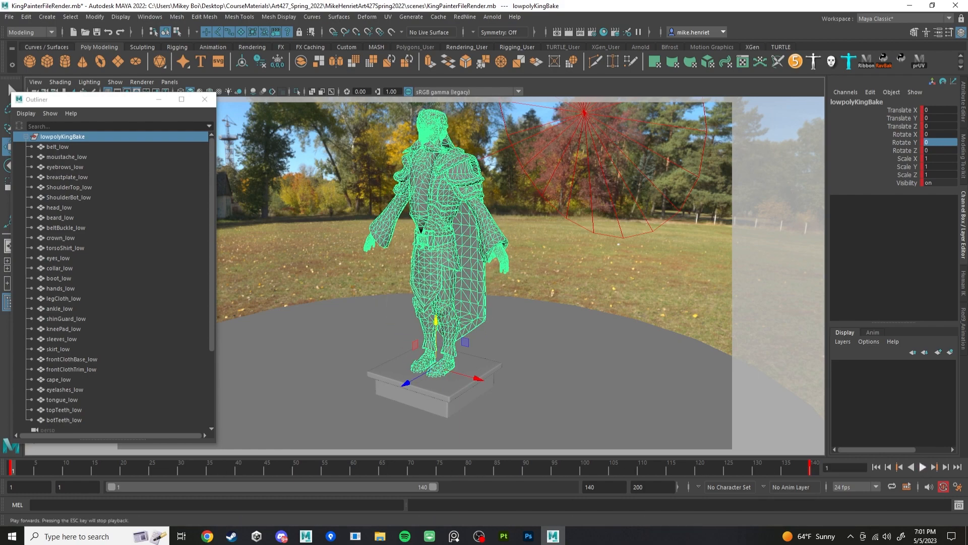
key("alt+v")
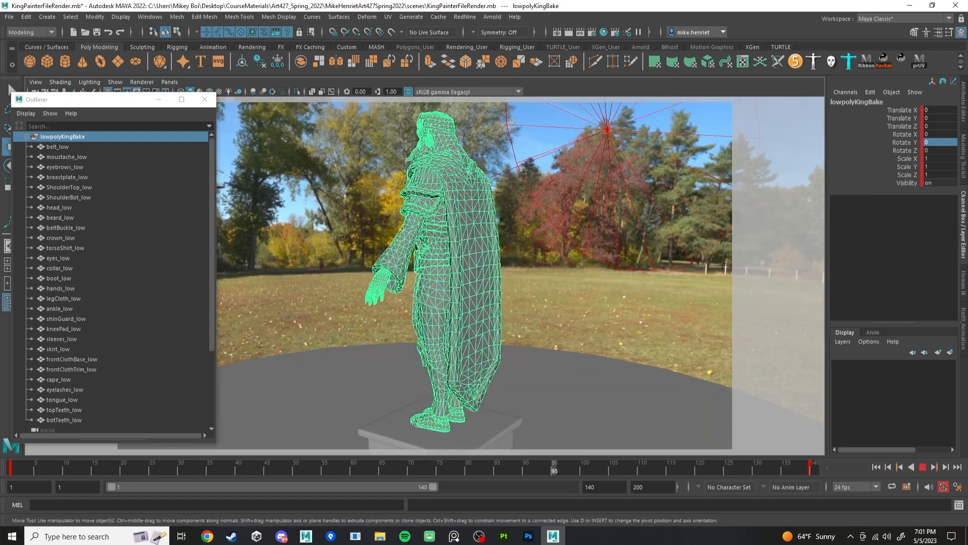
key("alt+v")
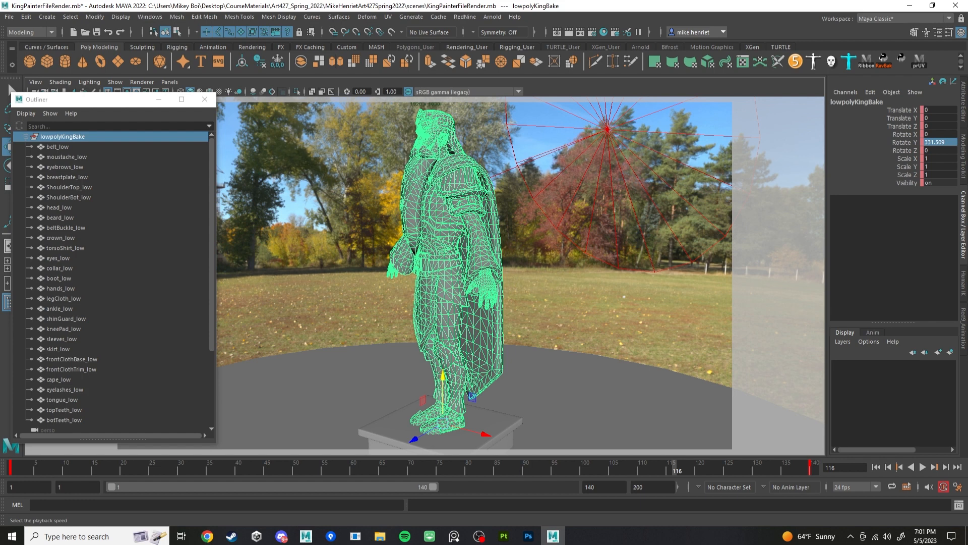
Step: Set the playback speed to Real-time, then replay and stop the turntable animation
right_click(686, 466)
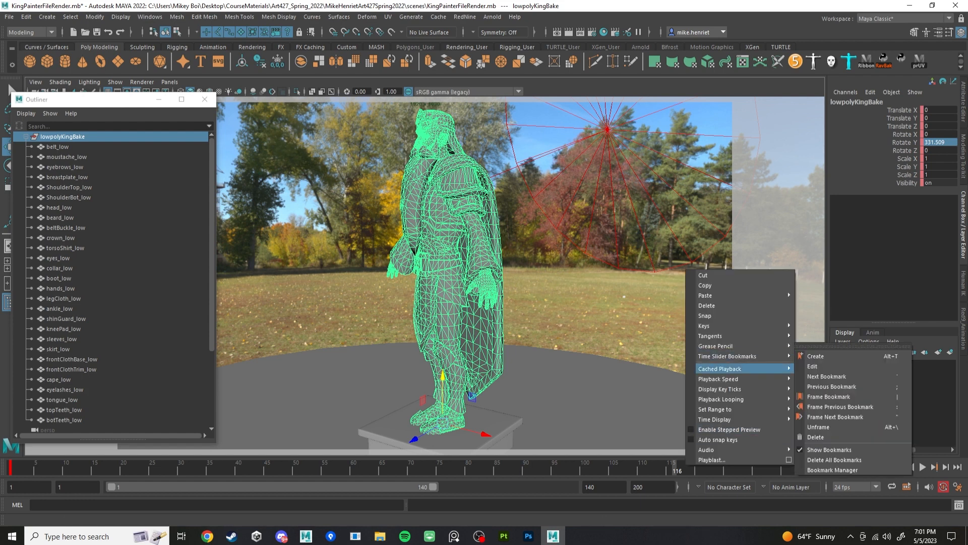
mouse_move(731, 368)
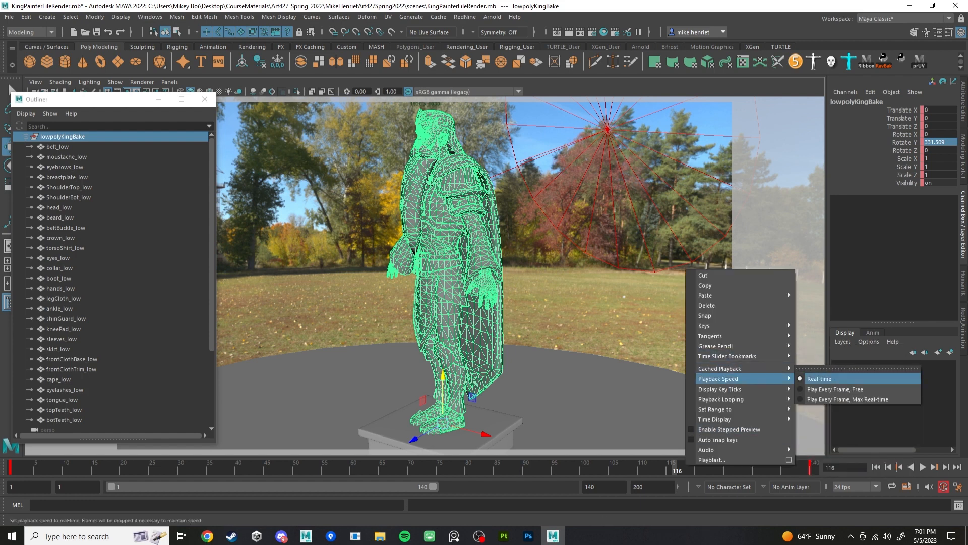
left_click(820, 379)
key("alt+v")
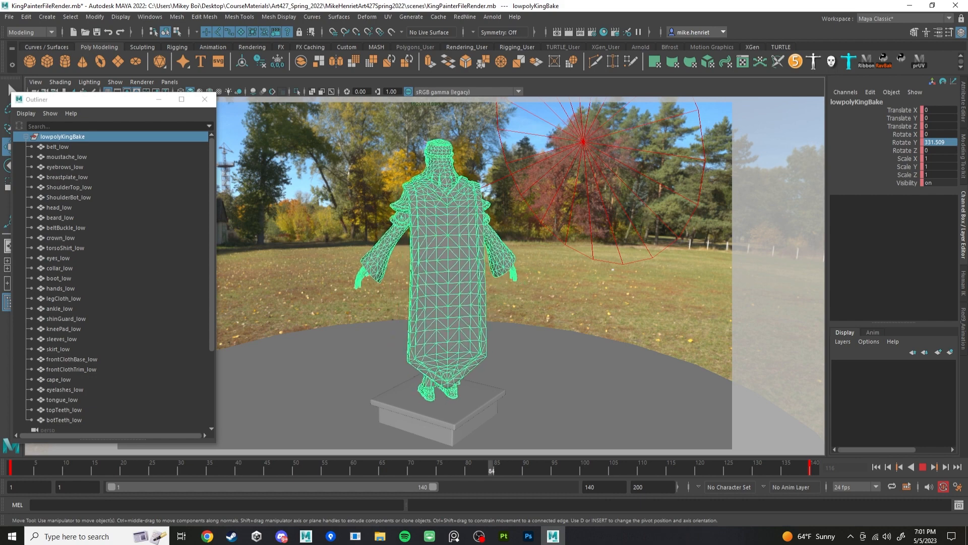
left_click(923, 467)
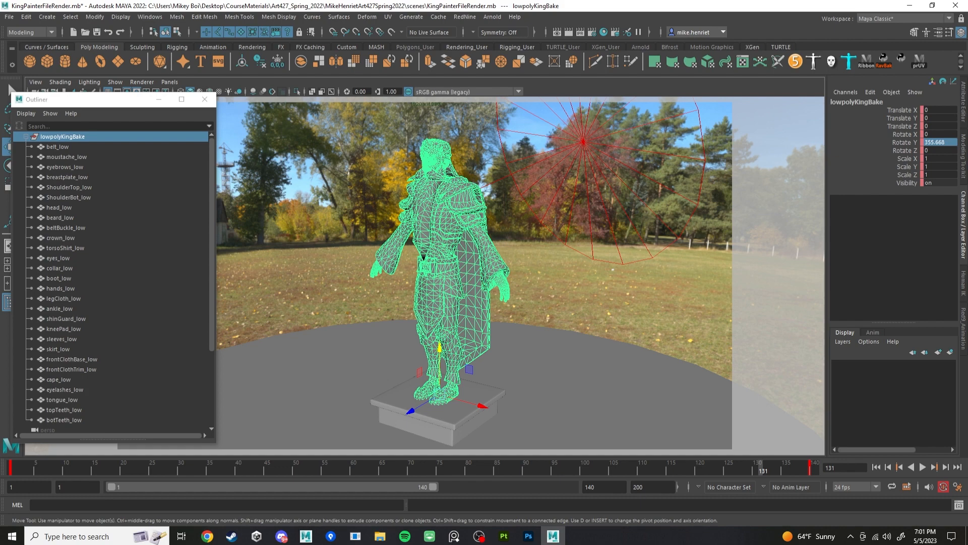
Step: Examine how the king and pedestal are composed within the resolution gate from slightly different angles
scroll(437, 275, "up", 2)
scroll(437, 275, "down", 4)
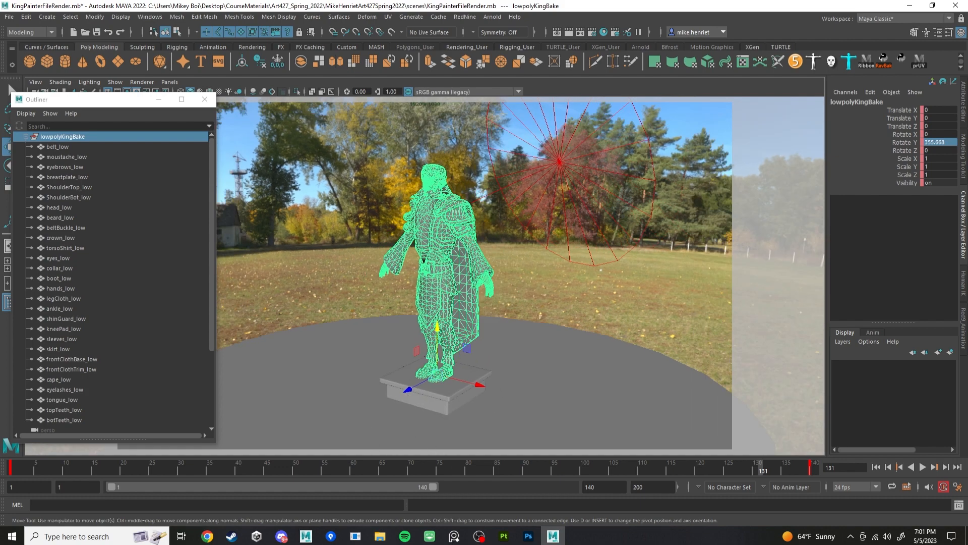
scroll(437, 276, "up", 3)
middle_click_drag(436, 275, 438, 298, "alt")
left_click_drag(438, 298, 436, 286, "alt")
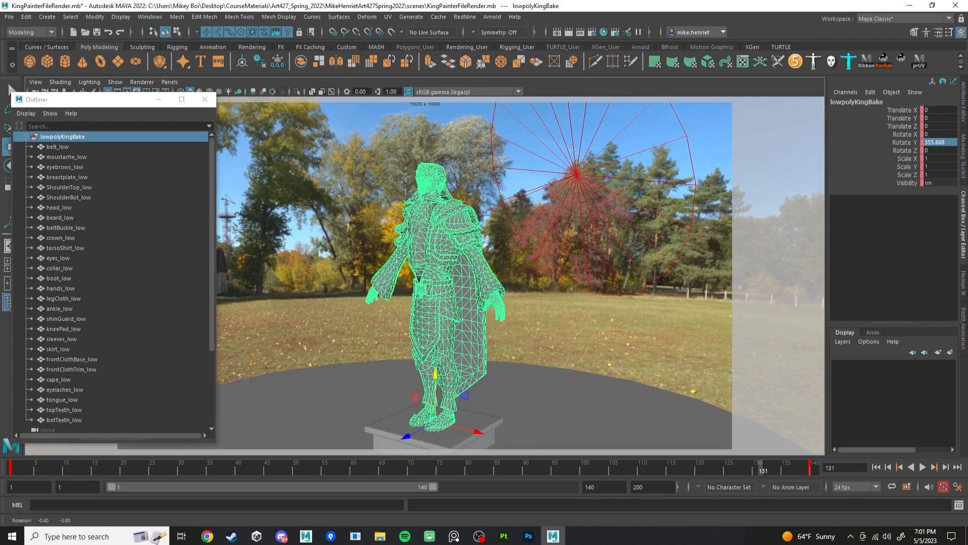
middle_click_drag(436, 286, 443, 285, "alt")
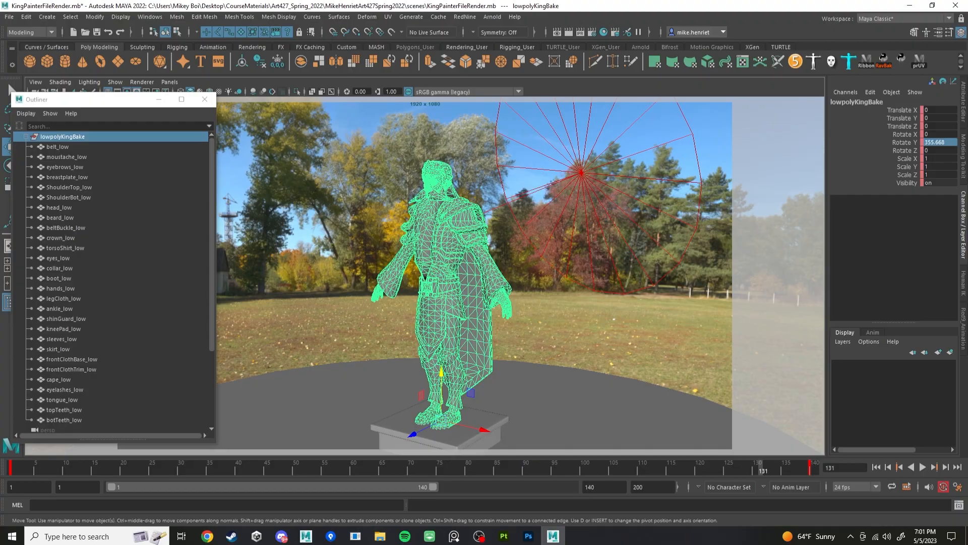
mouse_move(550, 186)
left_mouse_down("alt")
mouse_move(381, 190)
mouse_move(543, 197)
mouse_move(537, 191)
left_mouse_up("alt")
middle_click_drag(538, 191, 531, 174, "alt")
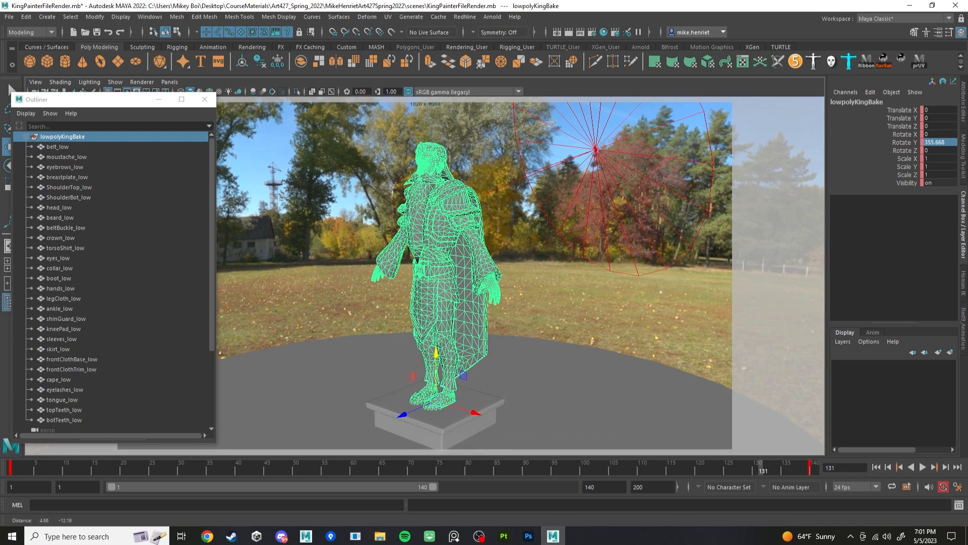
Step: Delete the ground disc beneath the pedestal
left_click(440, 427)
left_click_drag(440, 427, 441, 418, "alt")
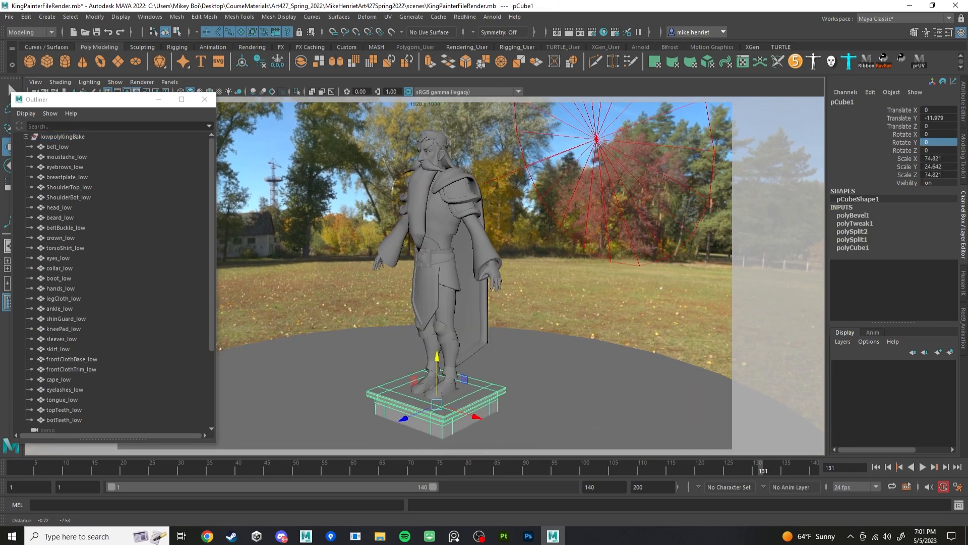
middle_click_drag(441, 418, 449, 273, "alt")
left_click_drag(449, 272, 451, 252, "alt")
left_click(452, 252)
key("Delete")
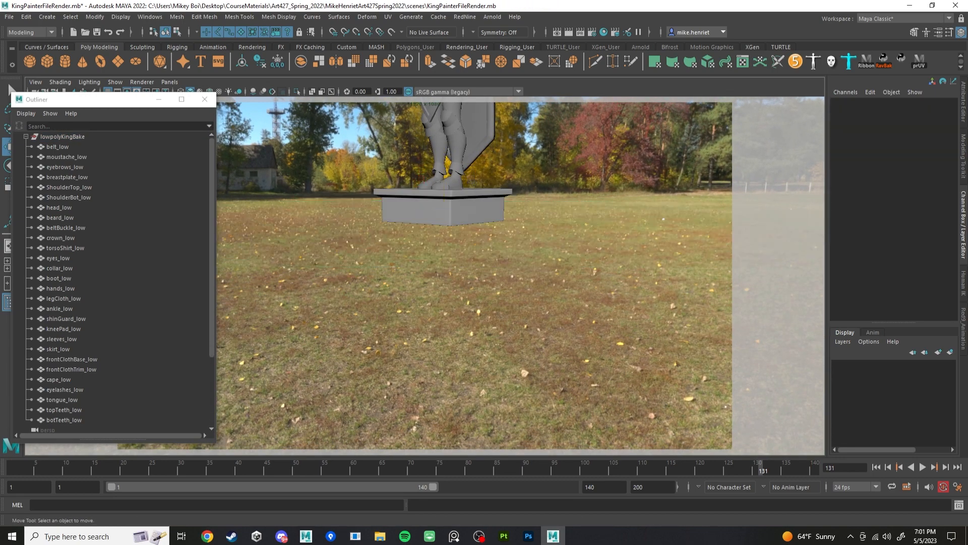
Step: Move the pedestal's bottom vertices far downward to stretch it into a tall column, and return to object mode
left_click(460, 206)
right_click_drag(461, 203, 413, 204)
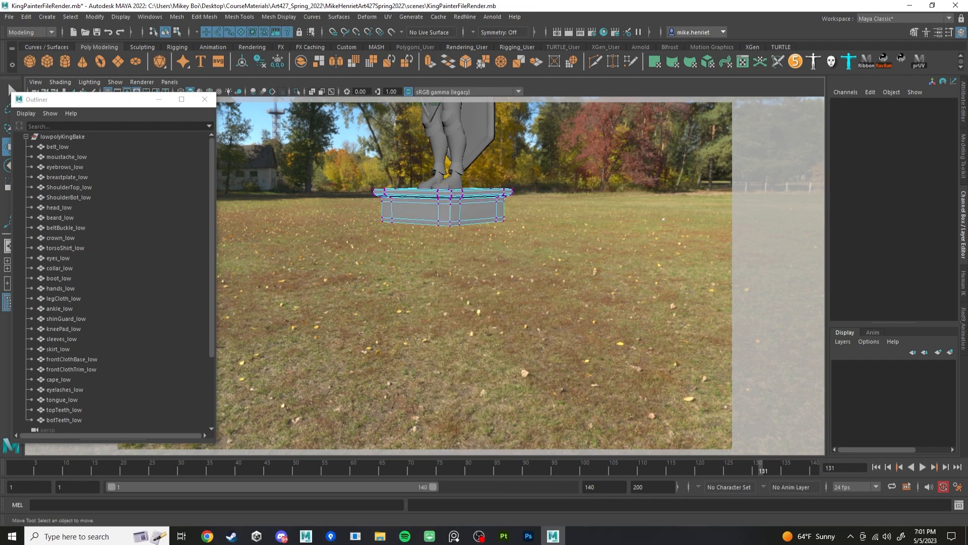
left_click_drag(384, 220, 386, 212, "alt")
left_click_drag(346, 213, 561, 273)
left_click_drag(444, 176, 443, 370)
right_click_drag(486, 214, 533, 200)
middle_click_drag(525, 202, 523, 320, "alt")
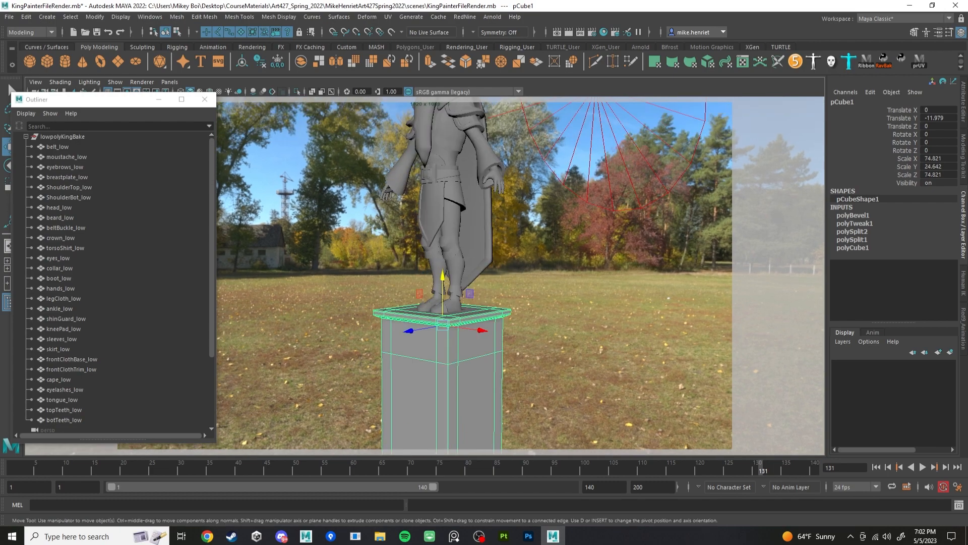
Step: Examine the framing of the king on the lengthened pedestal against the sky dome background
left_click(527, 311)
left_click_drag(527, 303, 528, 337, "alt")
middle_click_drag(528, 262, 527, 353, "alt")
mouse_move(528, 348)
left_mouse_down("alt")
mouse_move(534, 312)
mouse_move(532, 347)
left_mouse_up("alt")
scroll(532, 347, "down", 3)
scroll(532, 347, "up", 3)
middle_click_drag(531, 347, 528, 376, "alt")
scroll(528, 363, "up", 2)
scroll(528, 375, "down", 2)
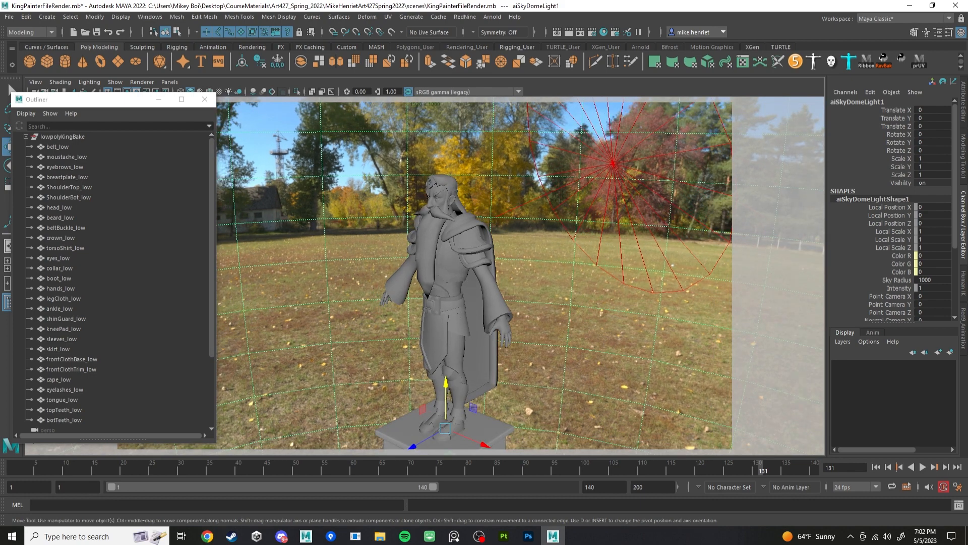
Step: Move the Outliner clear of the viewport toolbar, toggle the resolution gate off and on, and turn off the gate mask
left_click_drag(119, 100, 117, 155)
left_click(127, 92)
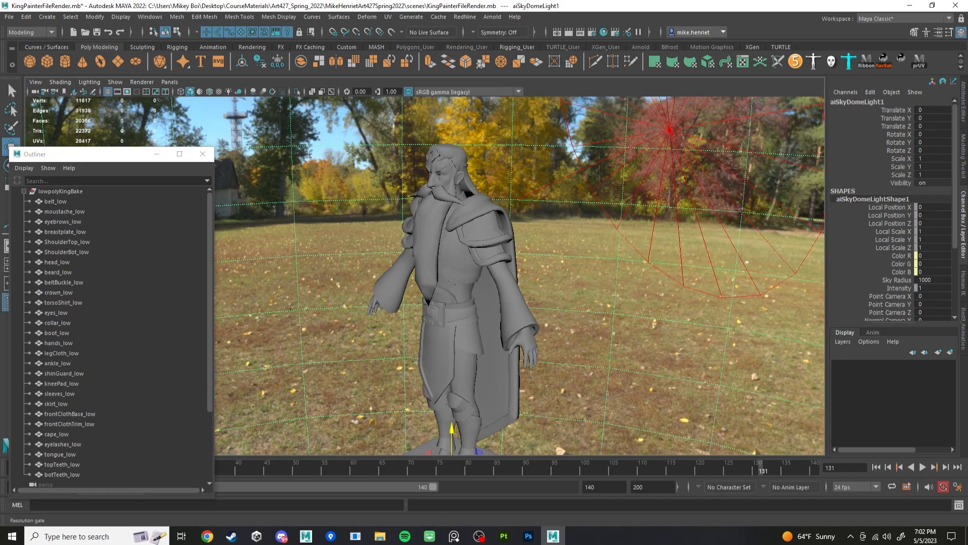
left_click(137, 92)
left_click(136, 92)
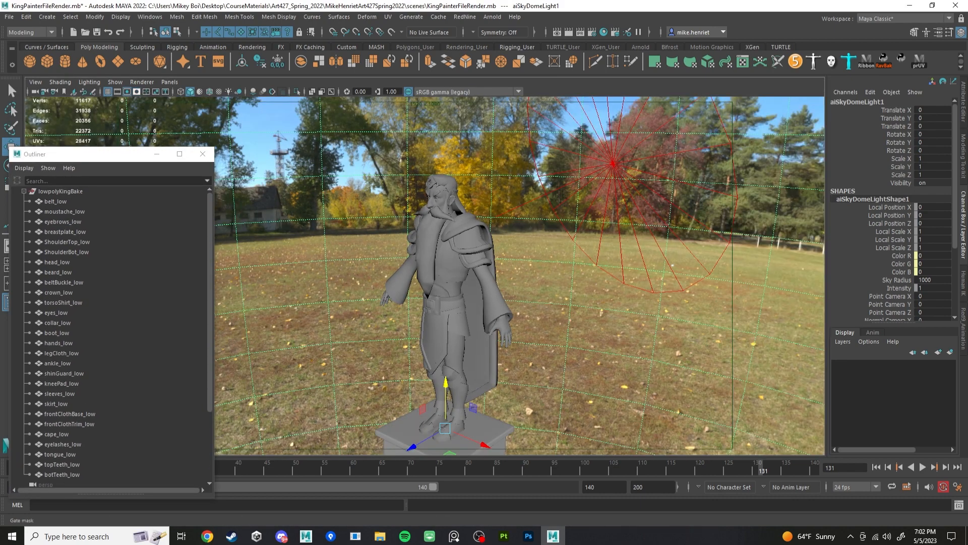
Step: Turn the gate mask back on and reframe the king and the top of the pedestal within the resolution gate
left_click(137, 91)
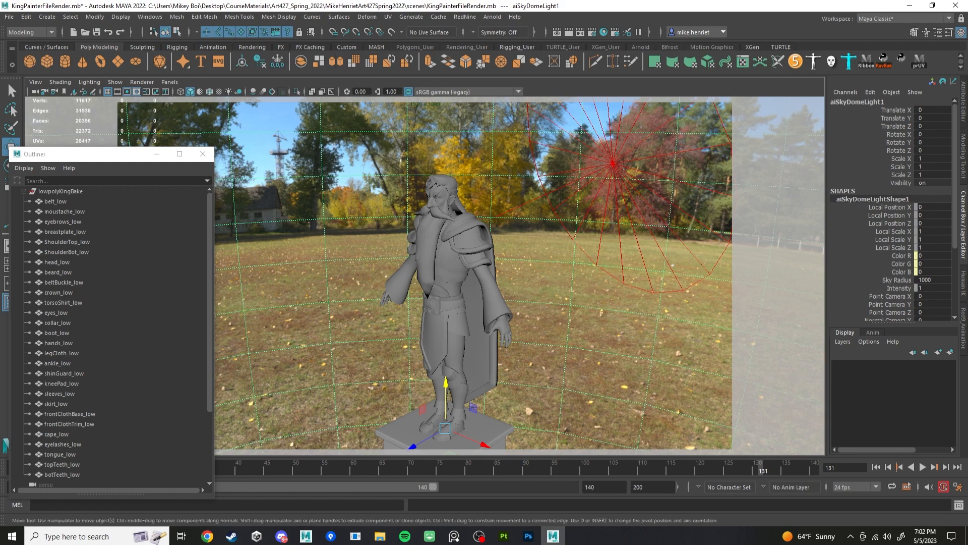
scroll(429, 275, "up", 4)
scroll(429, 275, "down", 4)
mouse_move(428, 275)
left_mouse_down("alt")
mouse_move(431, 285)
mouse_move(431, 275)
left_mouse_up("alt")
scroll(431, 282, "up", 2)
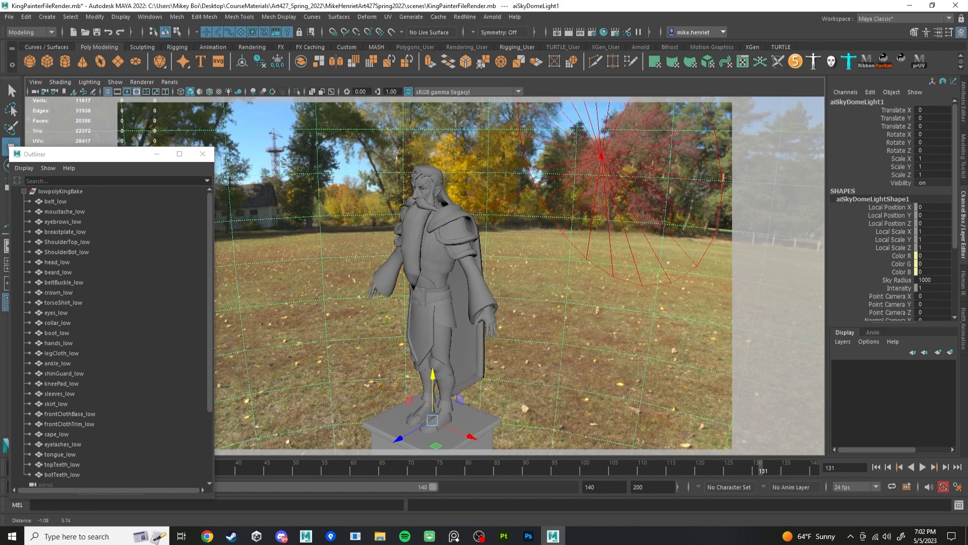
scroll(432, 285, "down", 2)
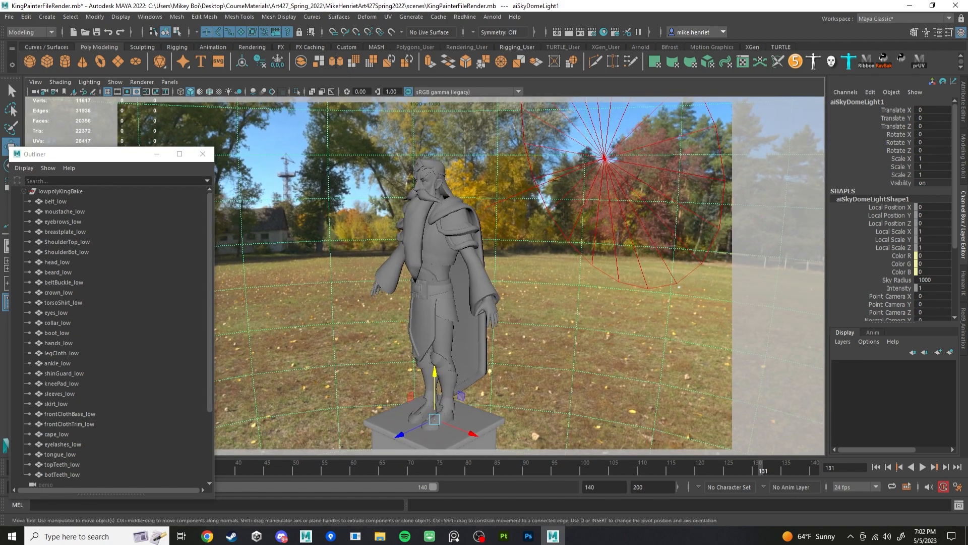
left_click_drag(431, 275, 432, 263, "alt")
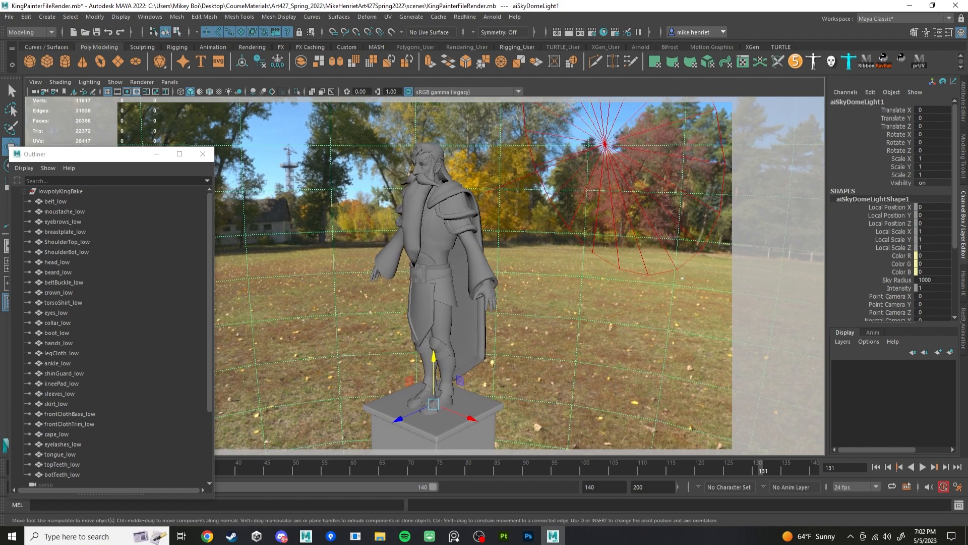
Step: Preview the king and pedestal in the Arnold RenderView, check the framing against the background, then stop the render and close the preview
left_click(492, 16)
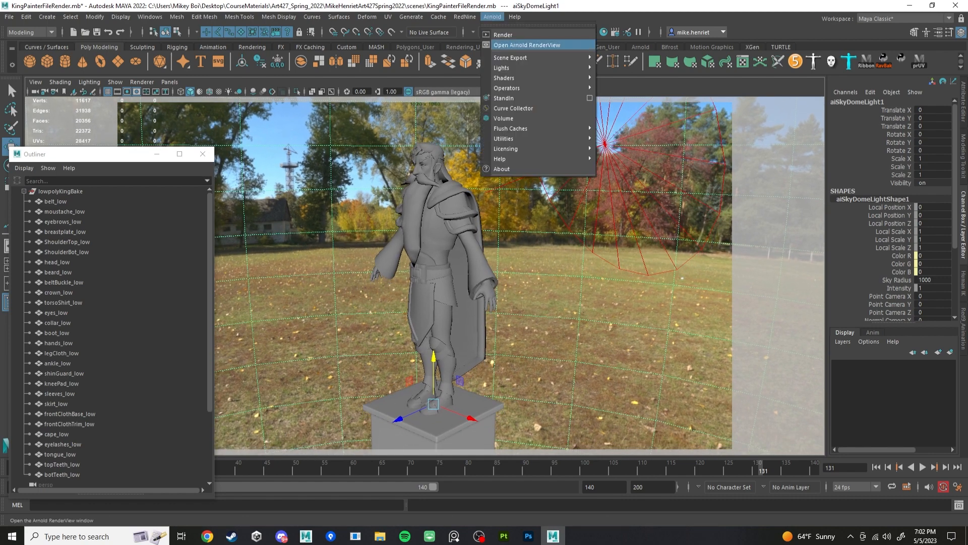
left_click(525, 45)
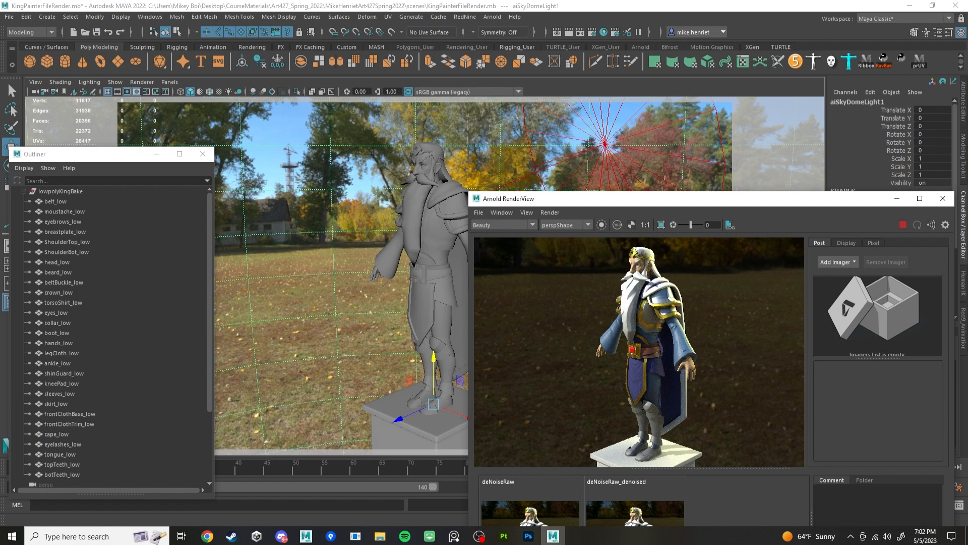
scroll(608, 303, "up", 2)
scroll(607, 304, "down", 4)
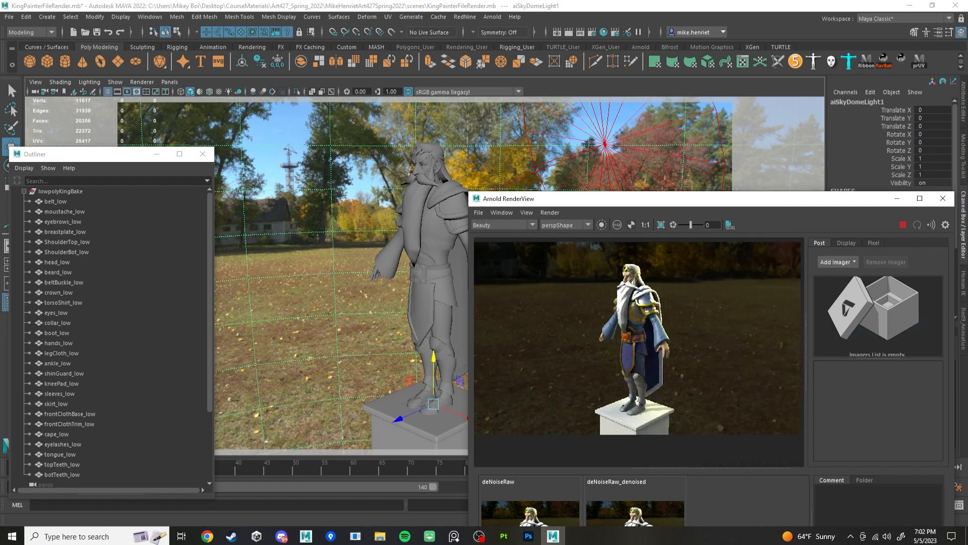
scroll(588, 287, "up", 2)
scroll(605, 337, "down", 2)
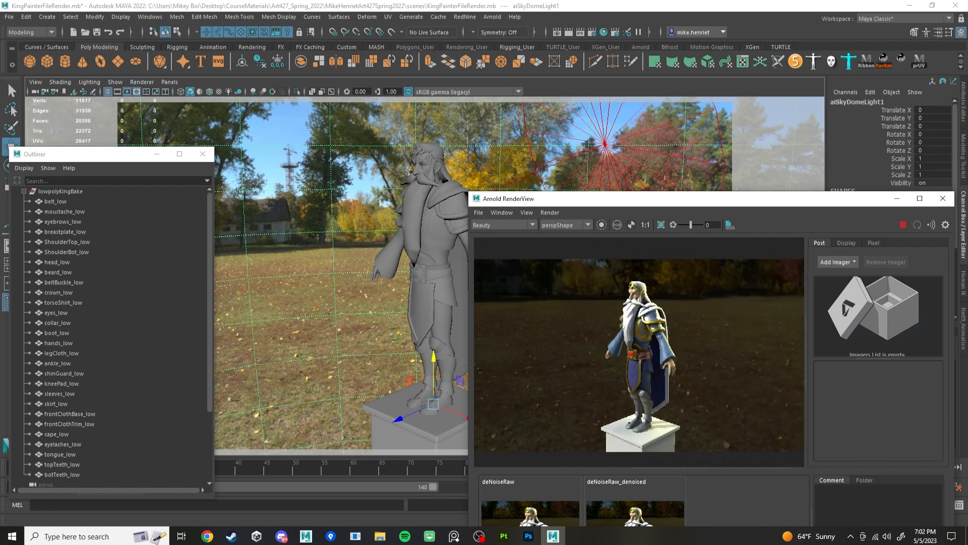
scroll(653, 404, "up", 2)
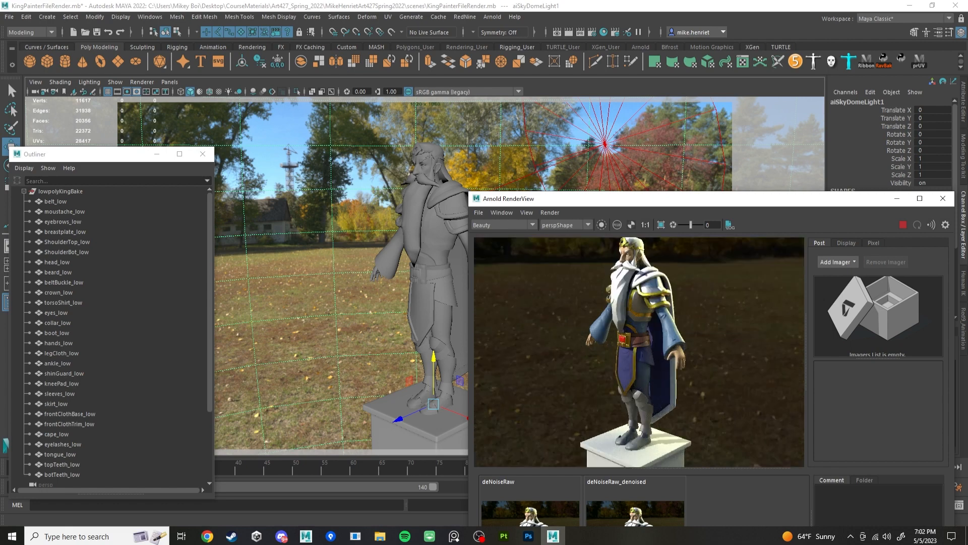
scroll(639, 351, "down", 1)
left_click(903, 225)
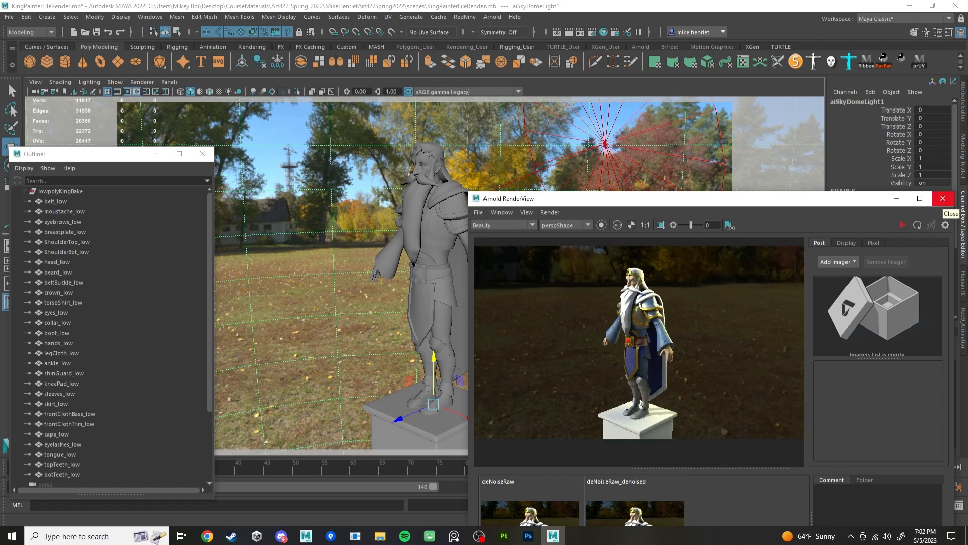
left_click(943, 198)
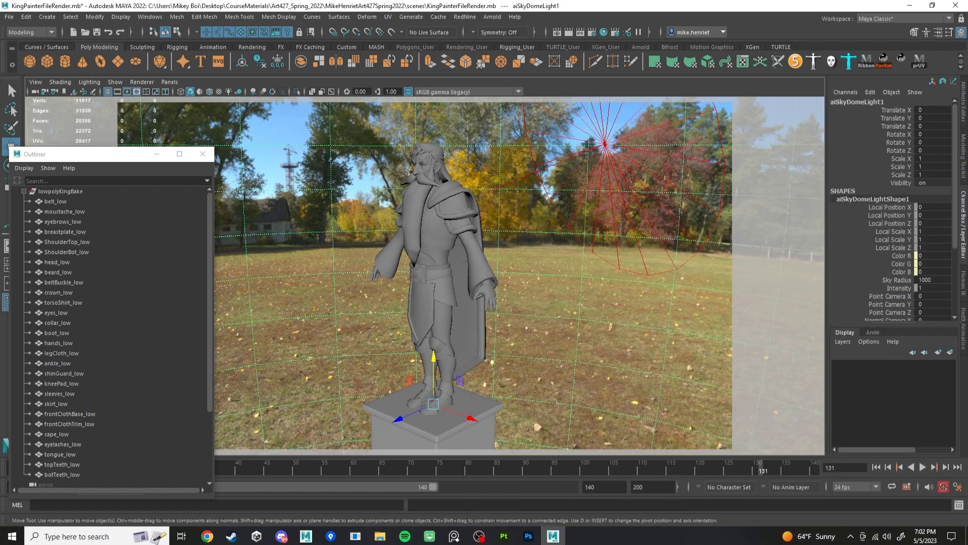
Step: Show the shape attributes of the sky dome light and of the disk area light, and narrow the Outliner and move it aside
key("ctrl+a")
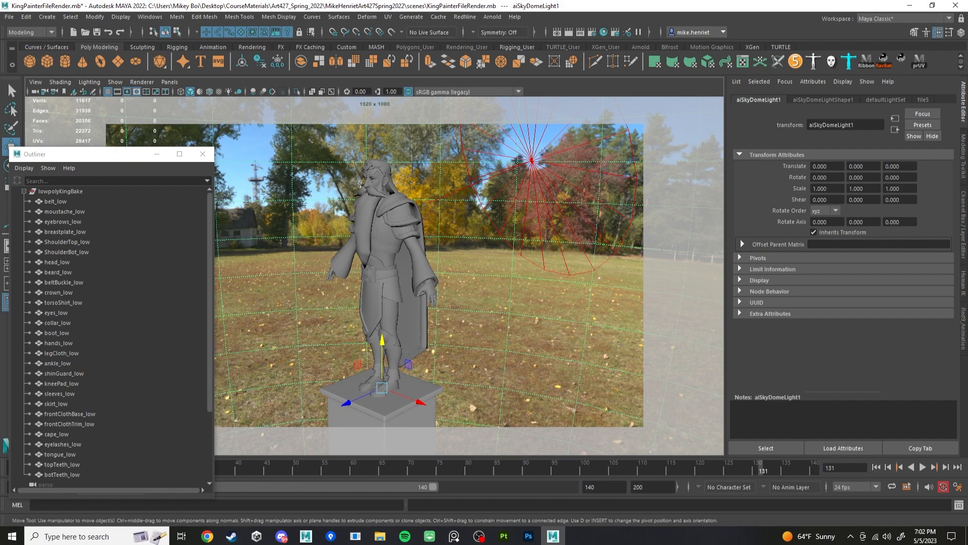
left_click(823, 99)
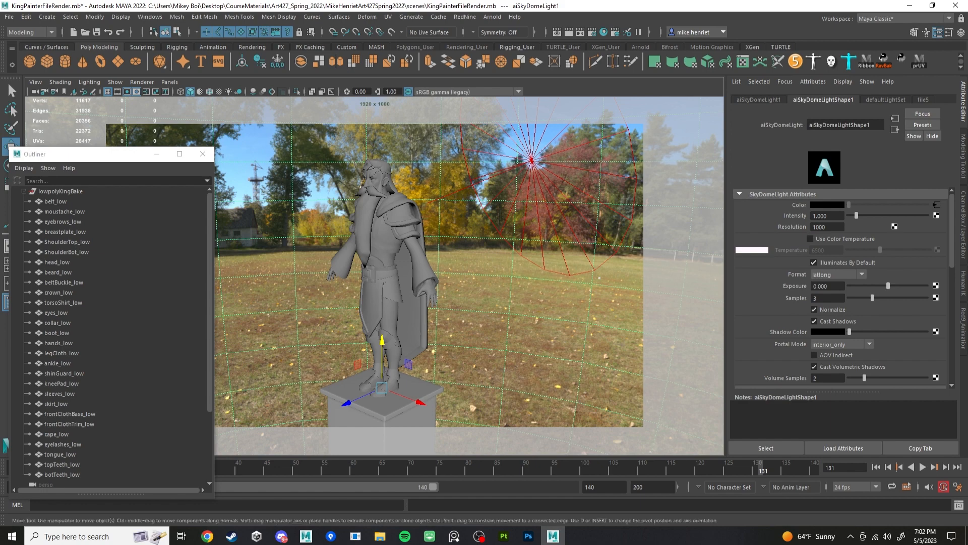
left_click(532, 160)
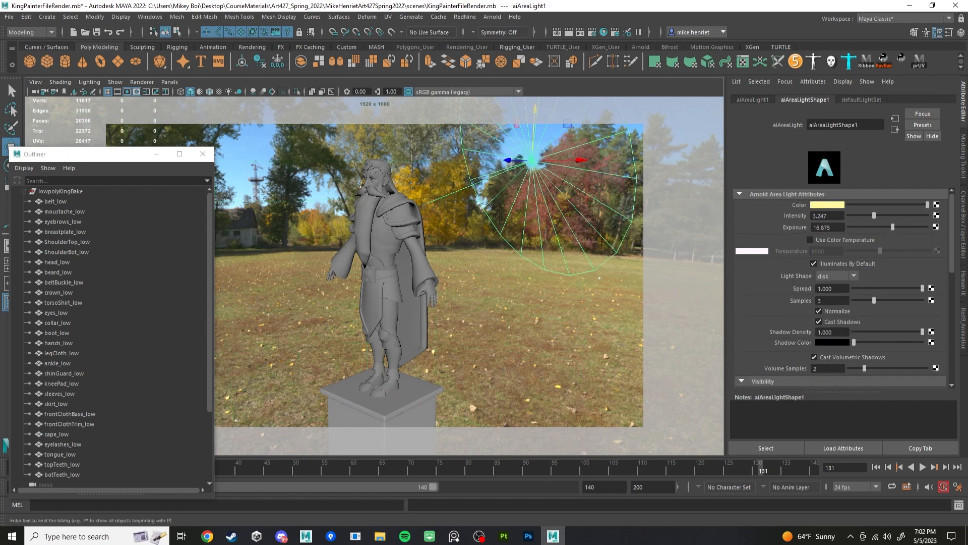
left_click_drag(214, 211, 142, 211)
left_click_drag(53, 154, 51, 114)
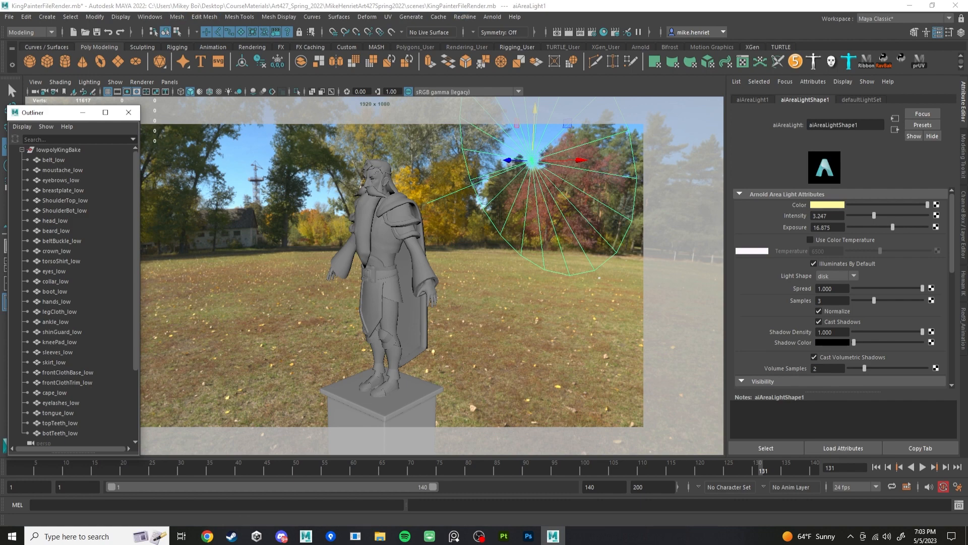
Step: Open the render settings and set the file name prefix to KingTurnTable and the image format to png
left_click(149, 16)
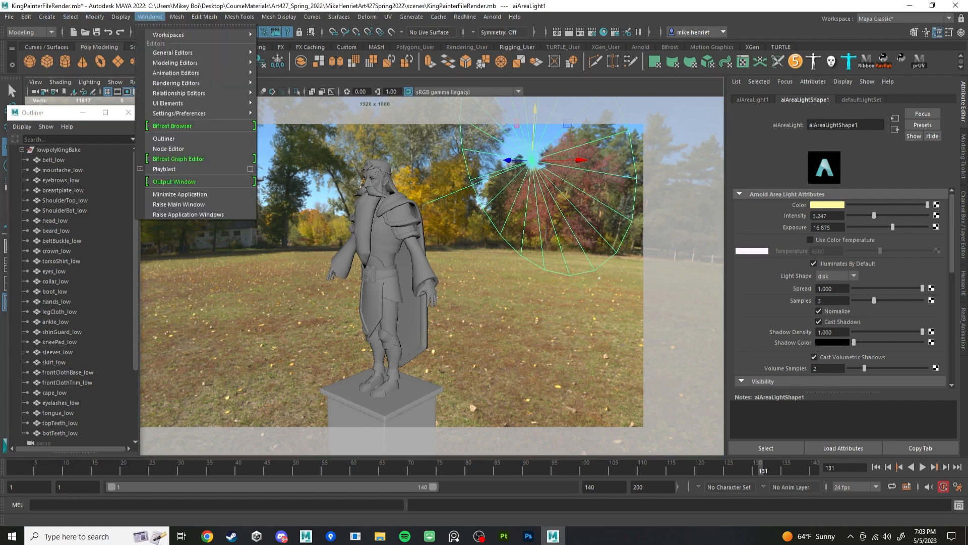
mouse_move(177, 83)
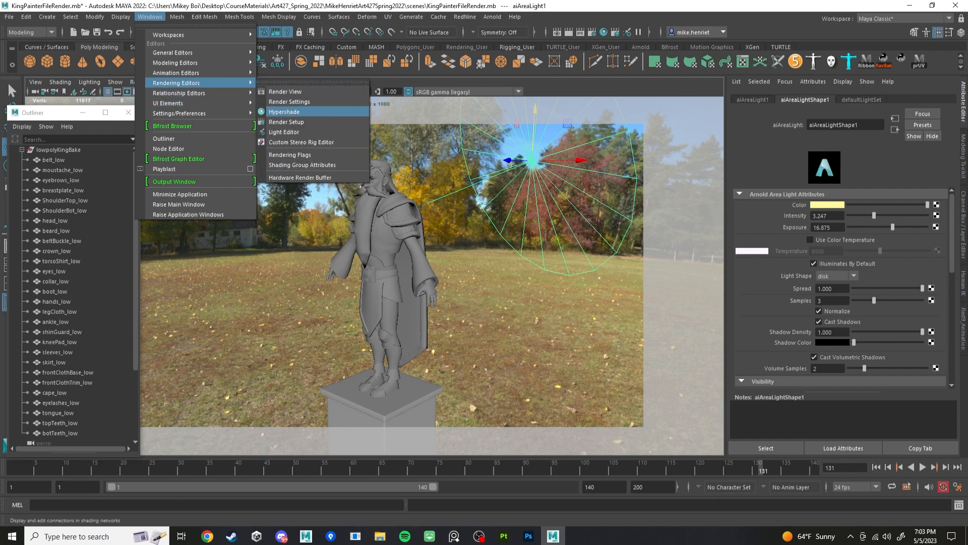
left_click(290, 101)
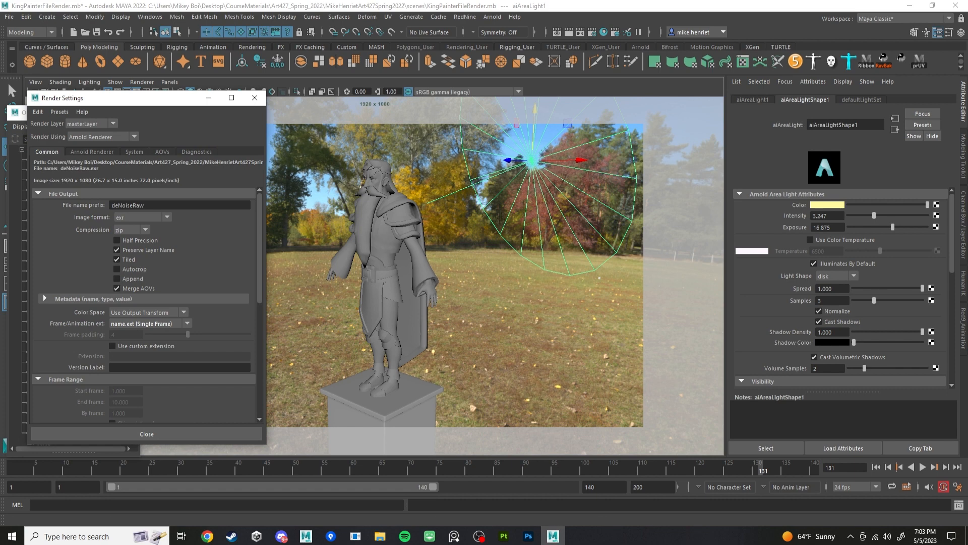
double_click(128, 205)
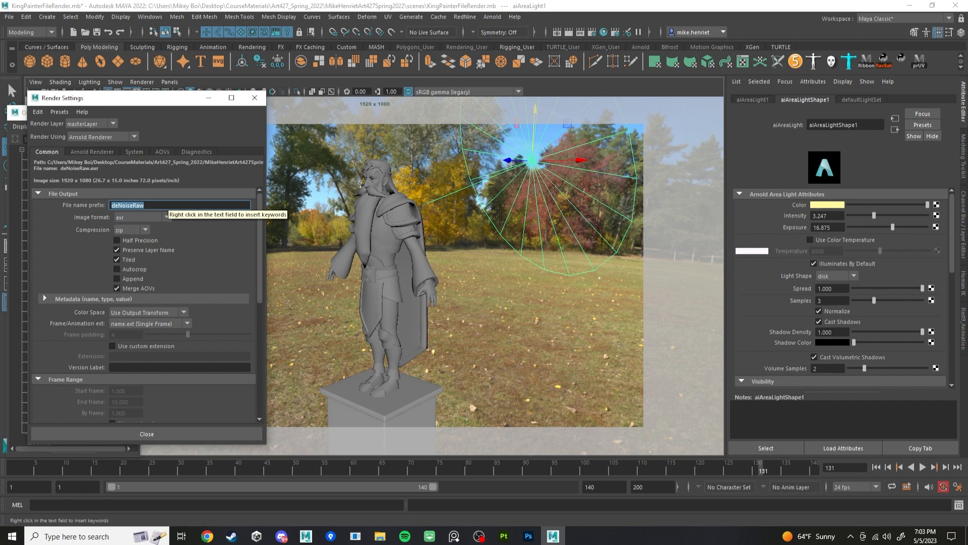
type("KingTurnTable")
key("Return")
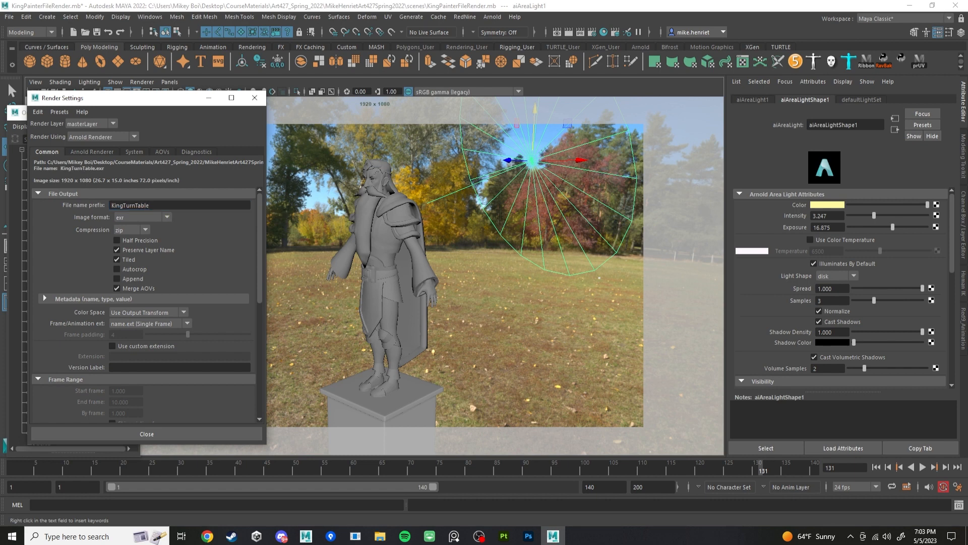
left_click(143, 217)
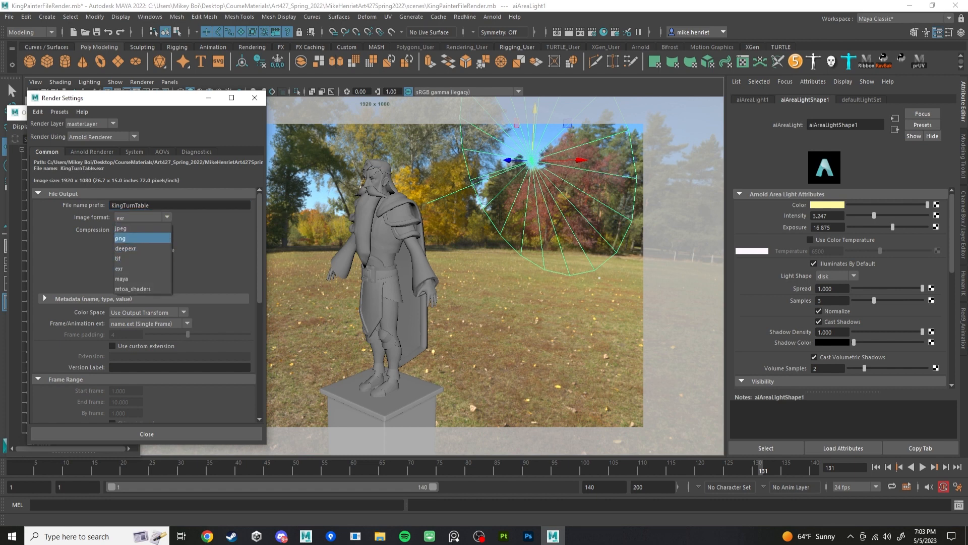
left_click(143, 238)
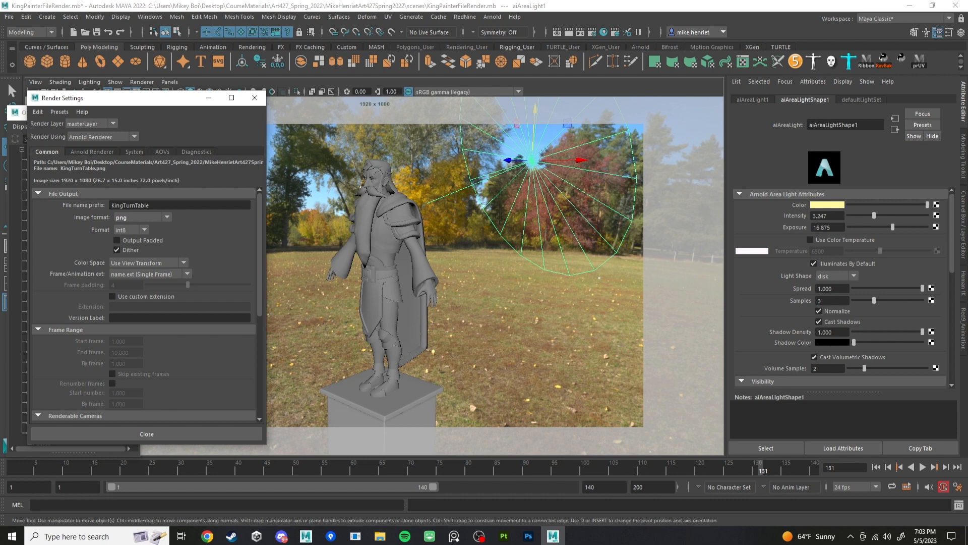
Step: Reopen the Arnold RenderView, lower the sky dome light's Camera visibility to 0.034, and move the render window clear of the model
left_click(493, 17)
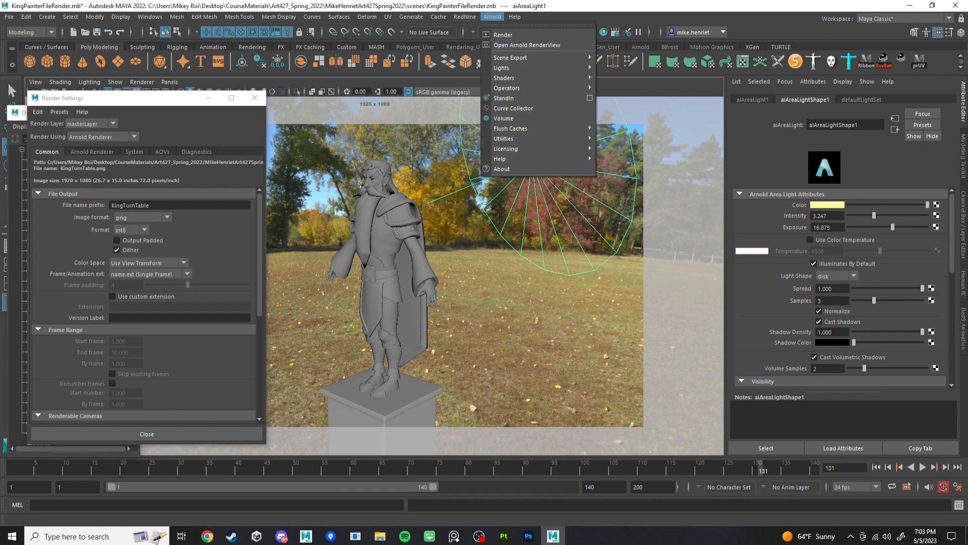
left_click(526, 44)
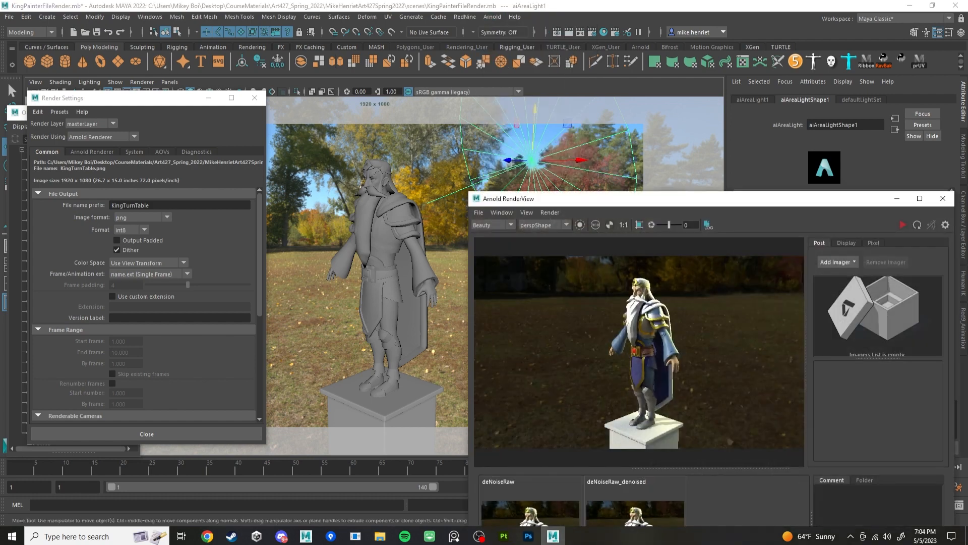
left_click(434, 151)
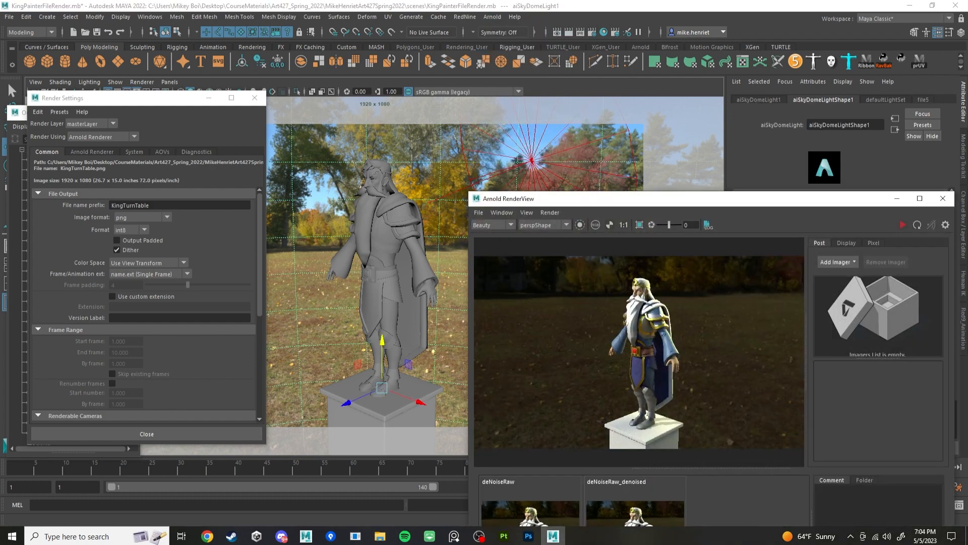
left_click_drag(555, 198, 323, 340)
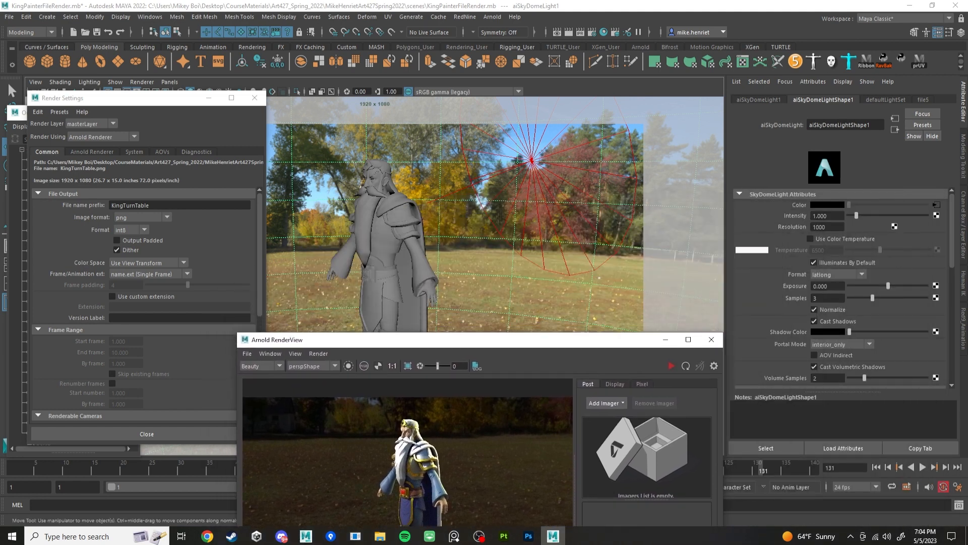
scroll(843, 287, "down", 5)
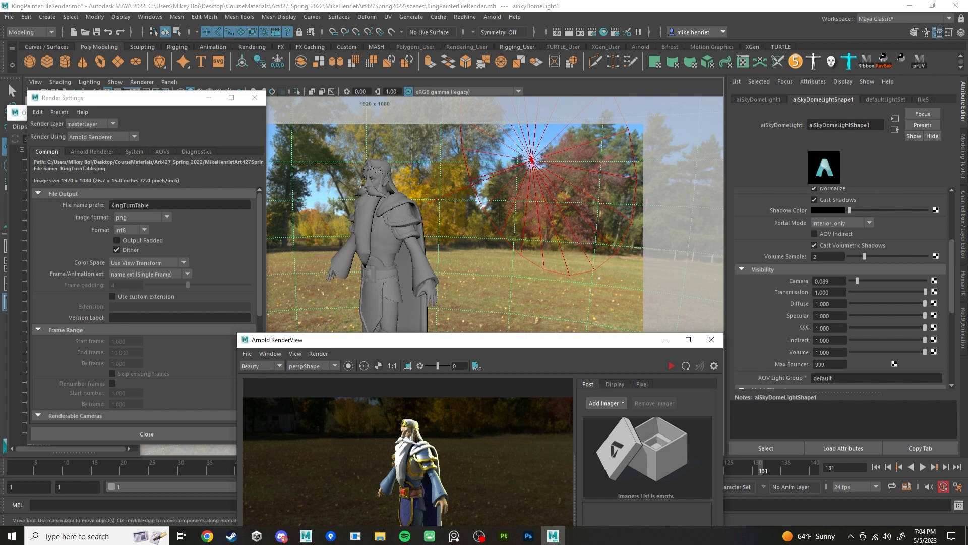
mouse_move(857, 280)
left_mouse_down()
mouse_move(926, 281)
mouse_move(854, 280)
left_mouse_up()
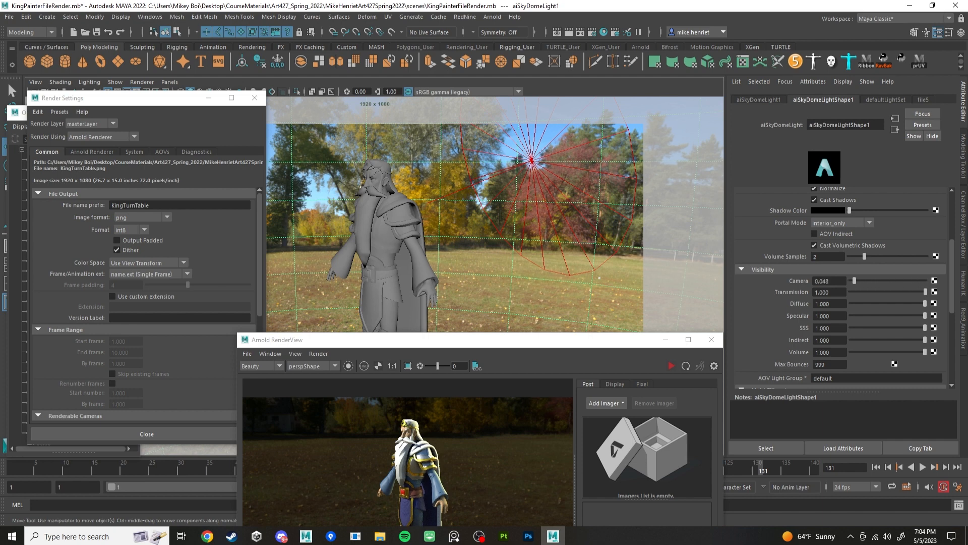
left_click_drag(512, 340, 521, 160)
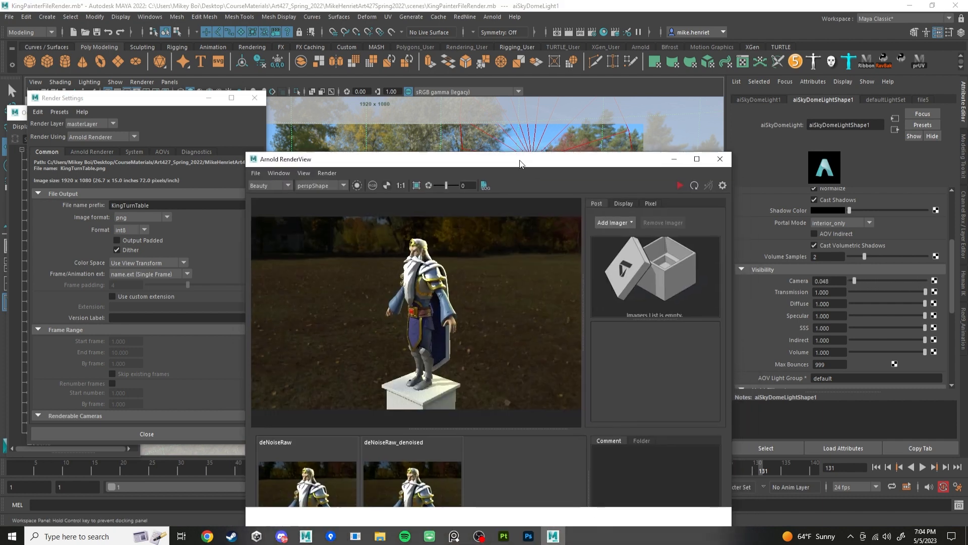
left_click_drag(452, 159, 462, 275)
left_click_drag(854, 280, 853, 280)
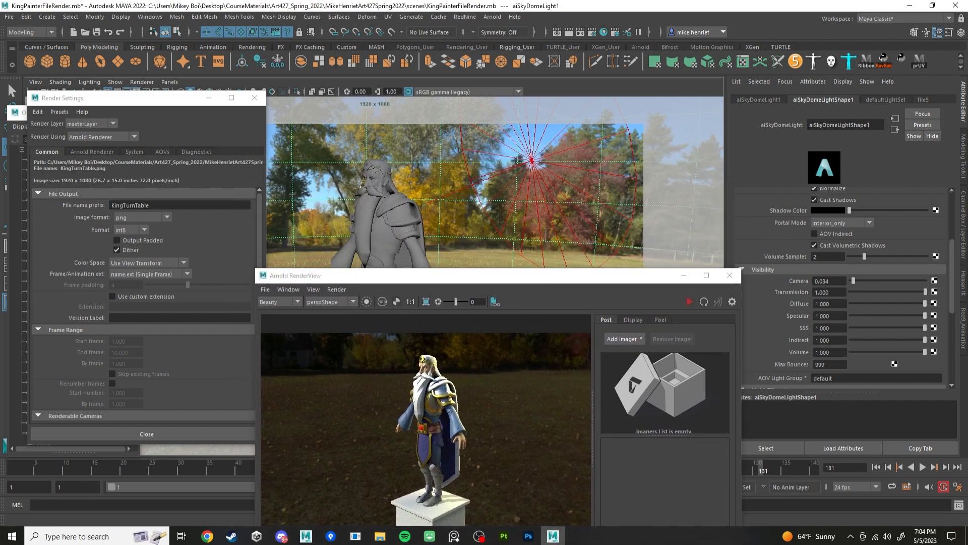
left_click_drag(454, 275, 528, 317)
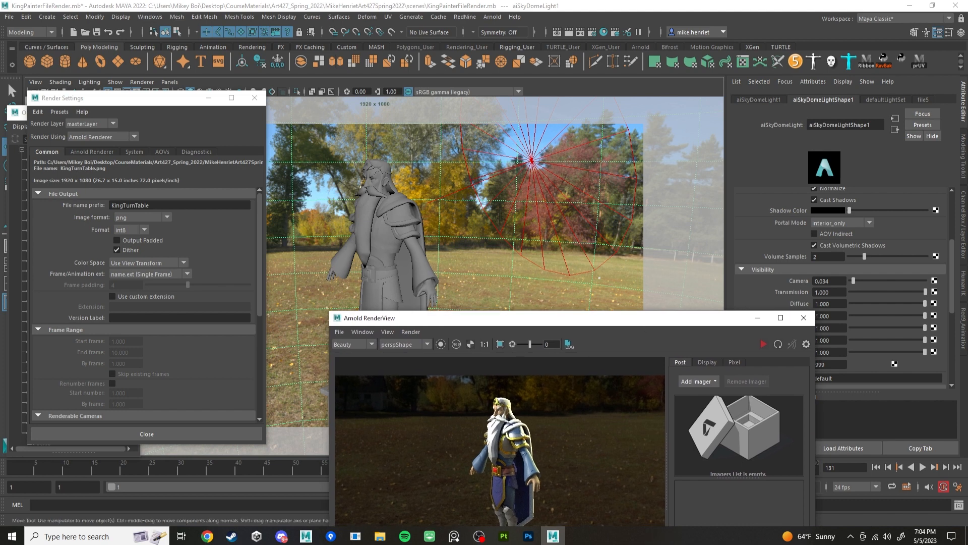
left_click_drag(528, 318, 683, 318)
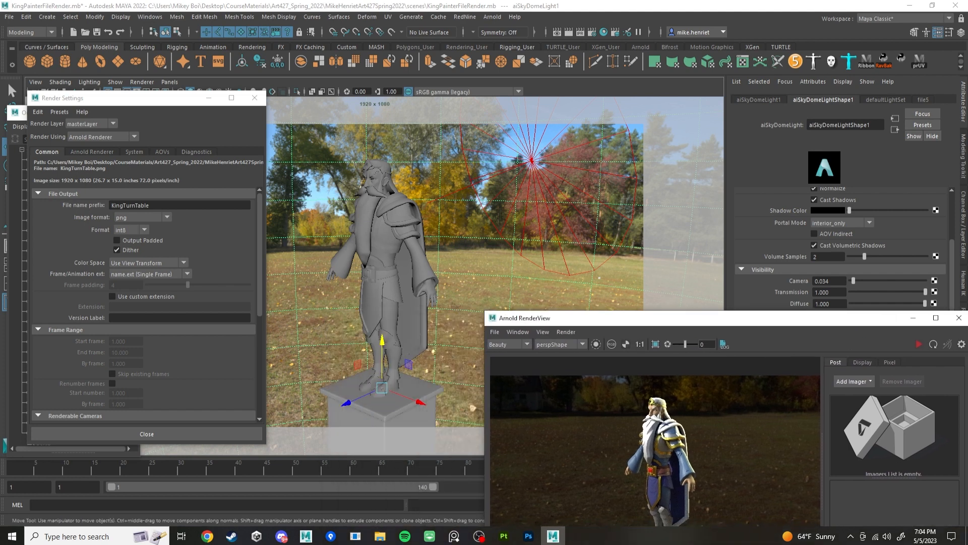
Step: Set the frame/animation extension in the render settings to name#.ext so that an image sequence is output
left_click(147, 97)
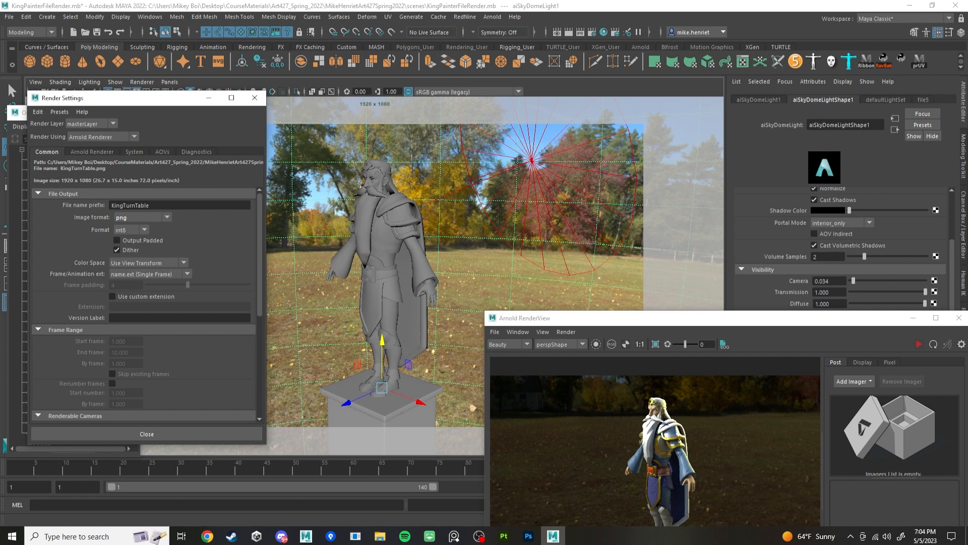
left_click(151, 274)
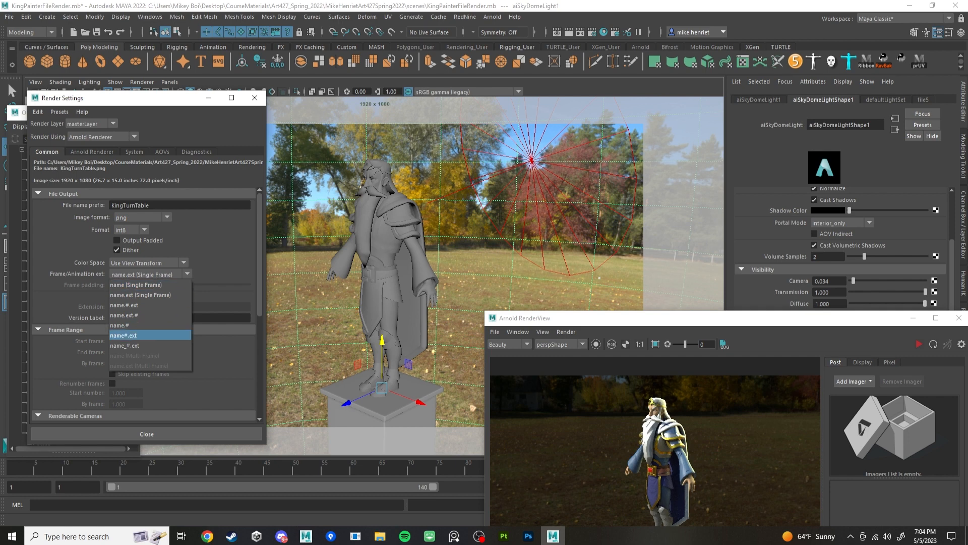
left_click(136, 335)
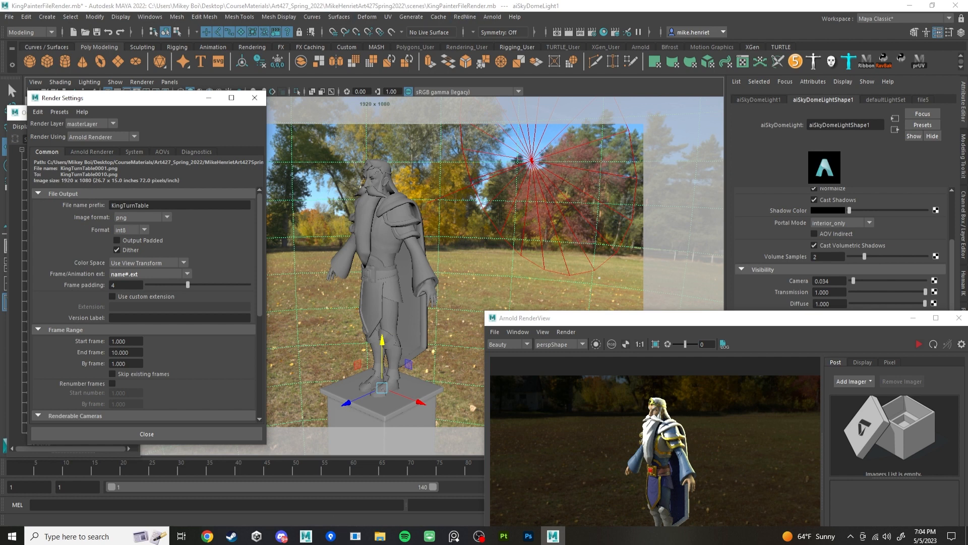
Step: Search the computer for Premiere and launch Adobe Premiere Pro 2023, leaving the KingTurnTable file name prefix as is
double_click(152, 206)
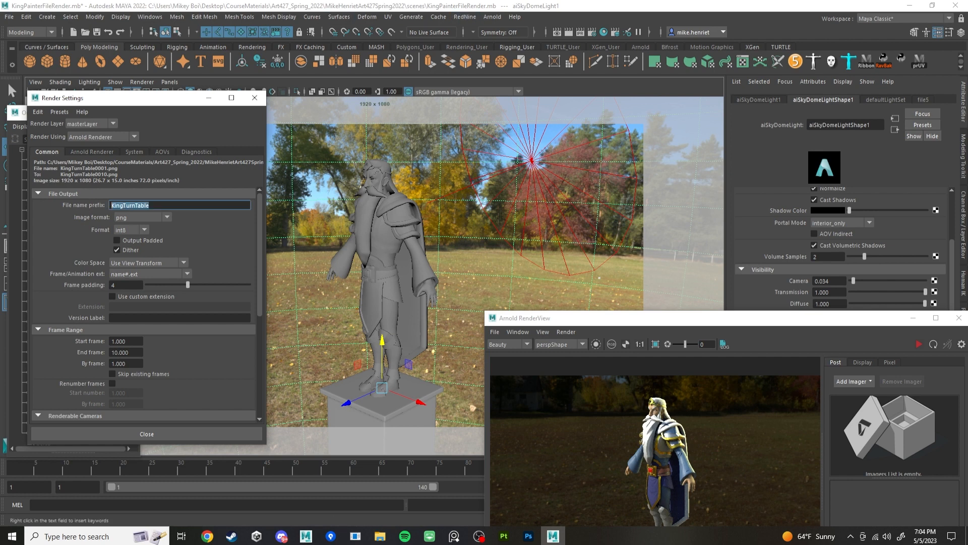
left_click(162, 205)
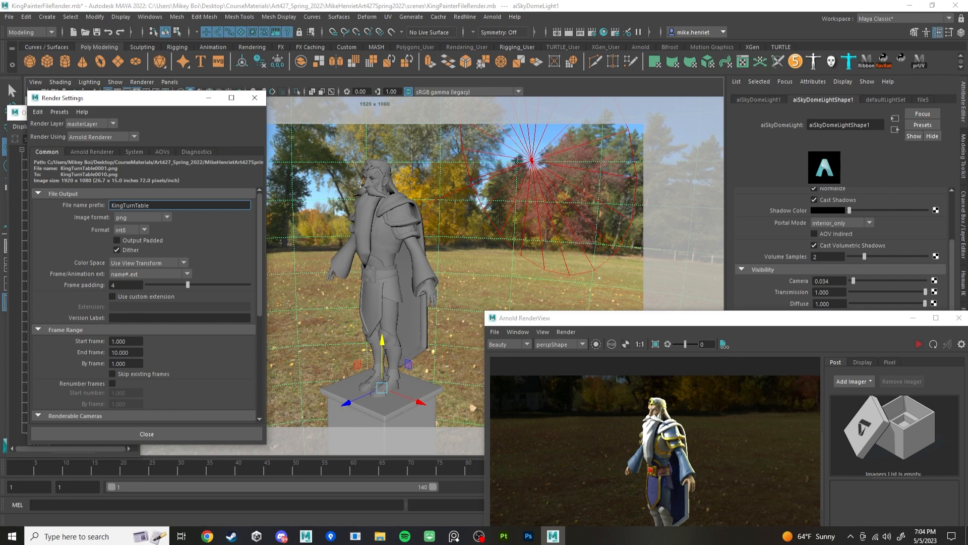
key("super+s")
type("p")
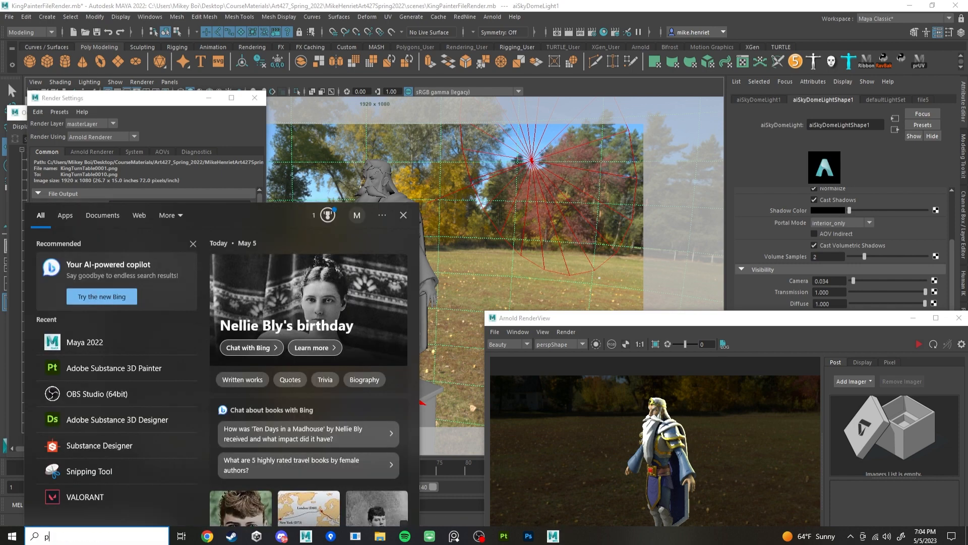
type("remi")
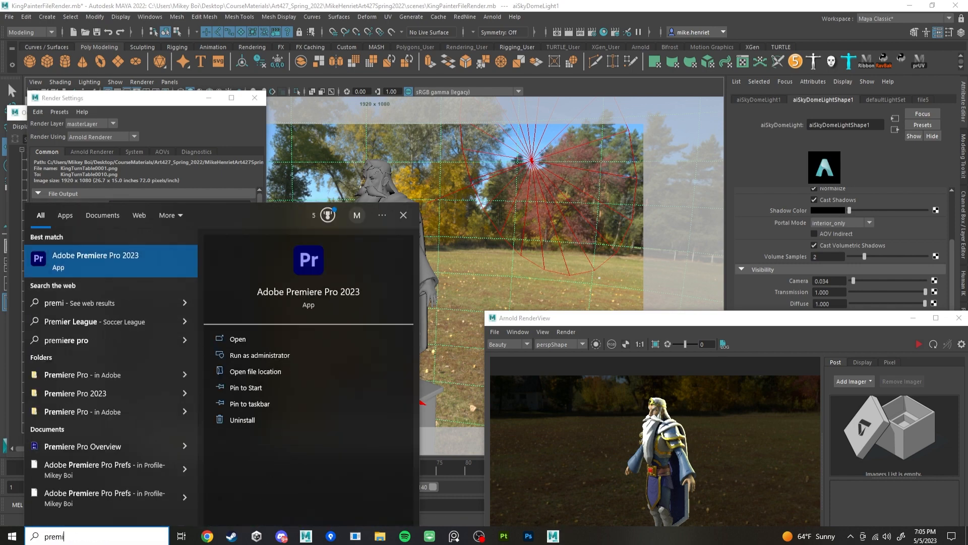
key("Escape")
Step: Set the end frame of the render's frame range to 140
scroll(144, 305, "down", 2)
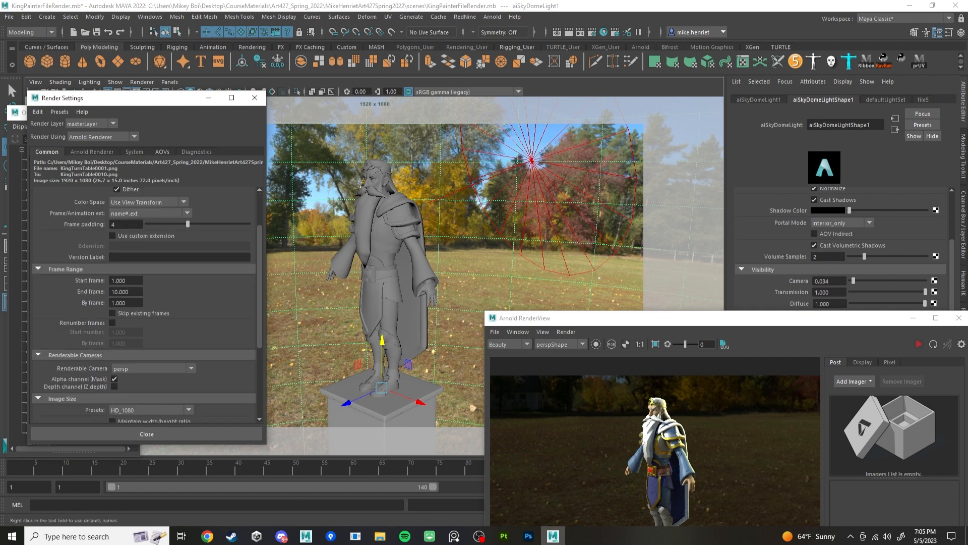
scroll(143, 305, "up", 2)
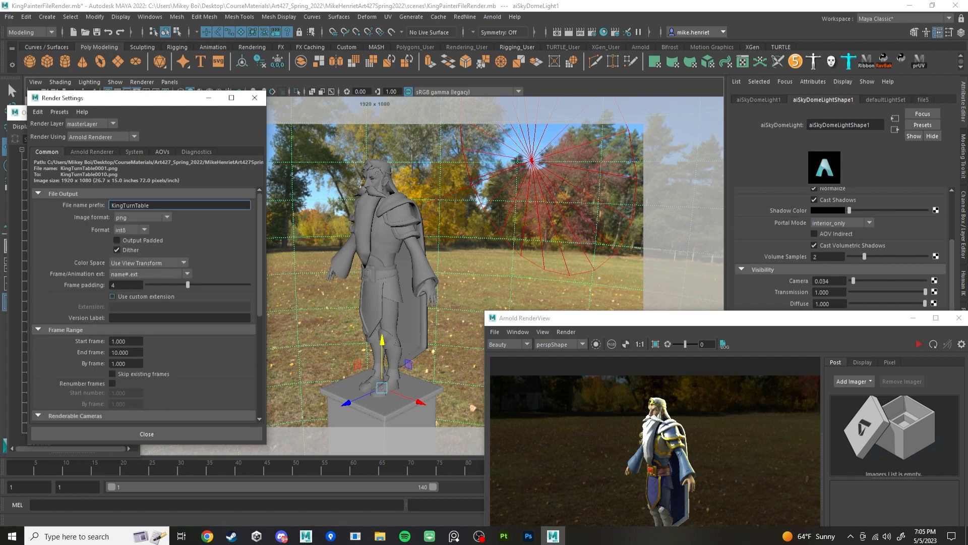
scroll(121, 383, "down", 1)
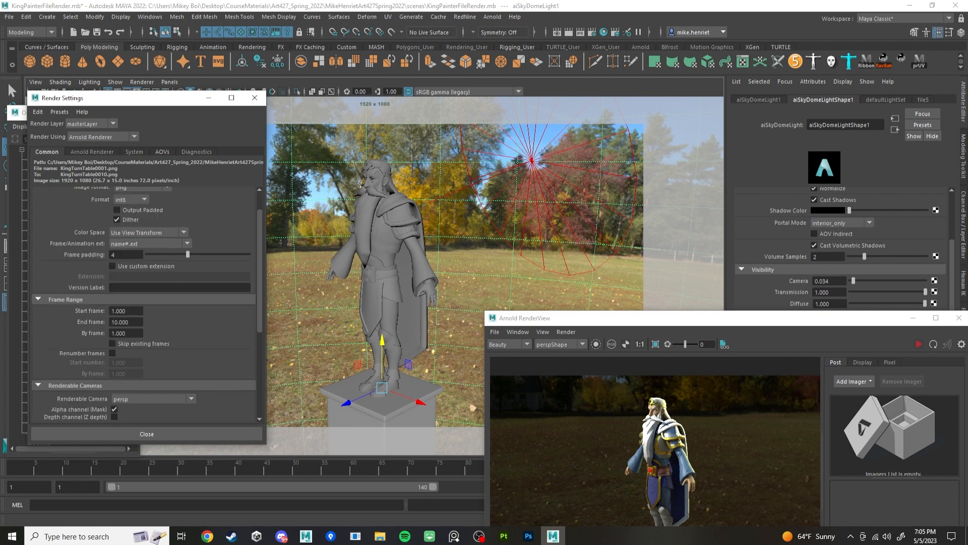
left_click(130, 322)
double_click(124, 322)
type("40")
key("Return")
double_click(120, 322)
type("140")
key("Return")
Step: Choose persp as the renderable camera in the render settings
scroll(146, 302, "down", 2)
left_click(151, 368)
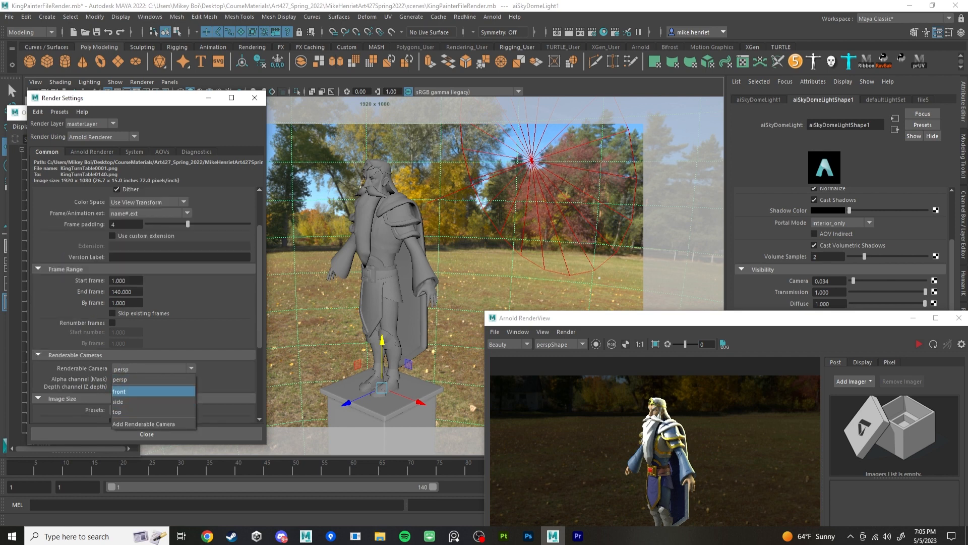
left_click(151, 379)
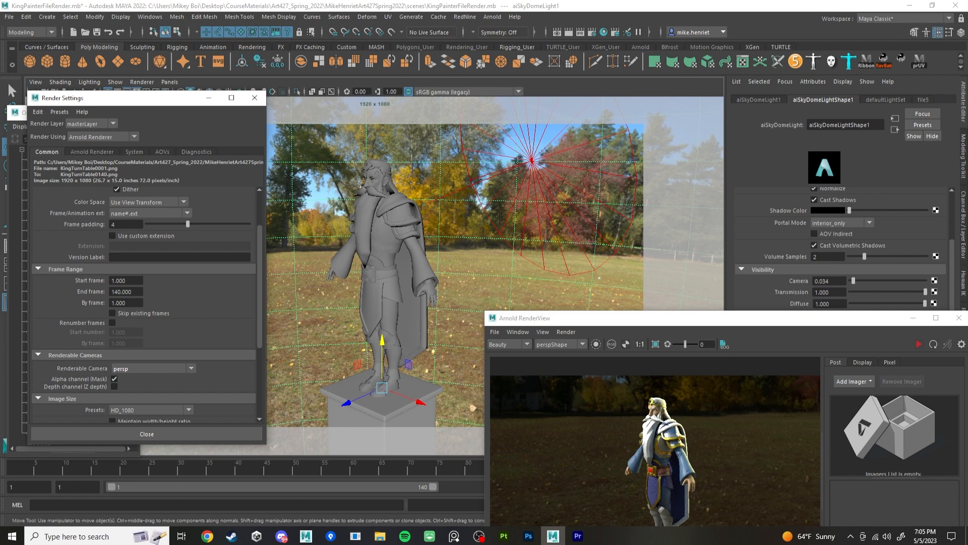
Step: Look through the image size presets and keep HD_1080
scroll(147, 302, "down", 3)
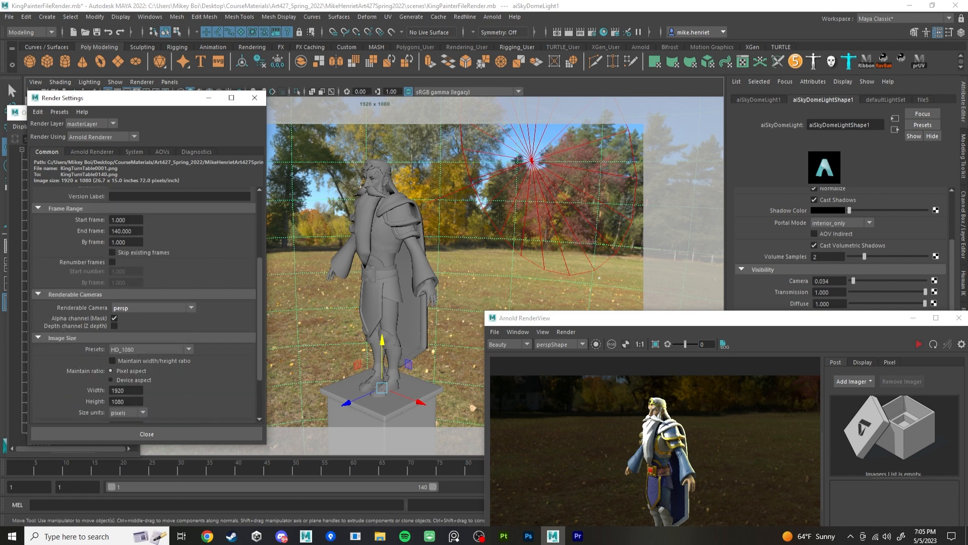
scroll(146, 303, "down", 2)
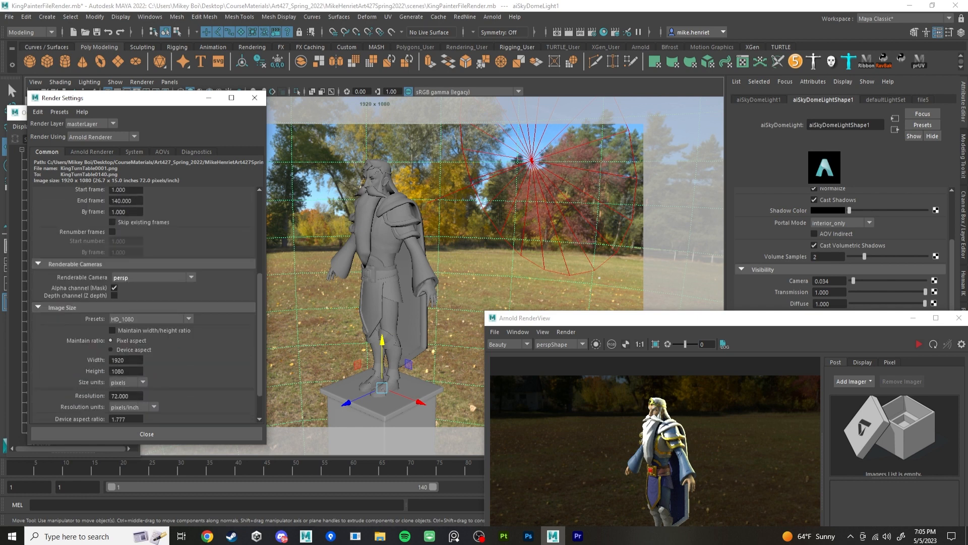
left_click(150, 319)
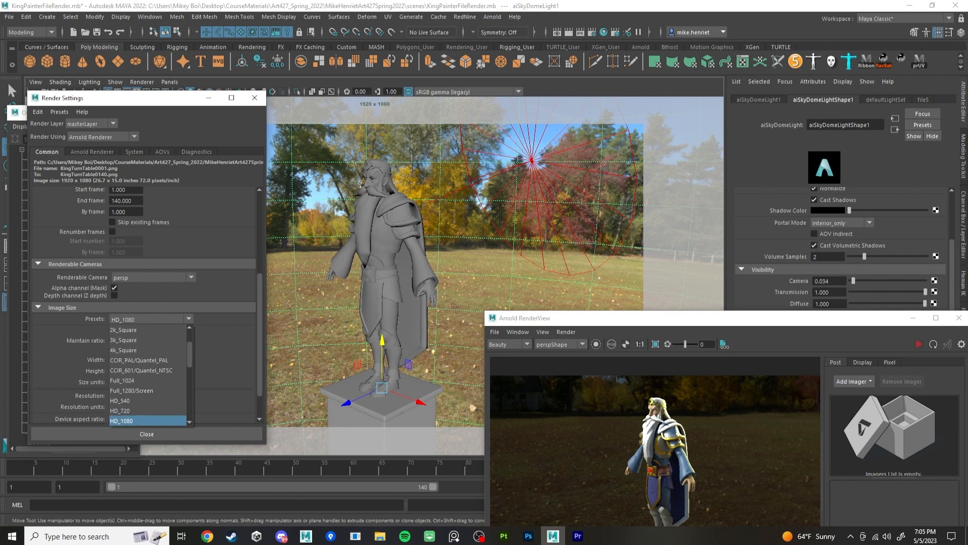
scroll(146, 380, "down", 4)
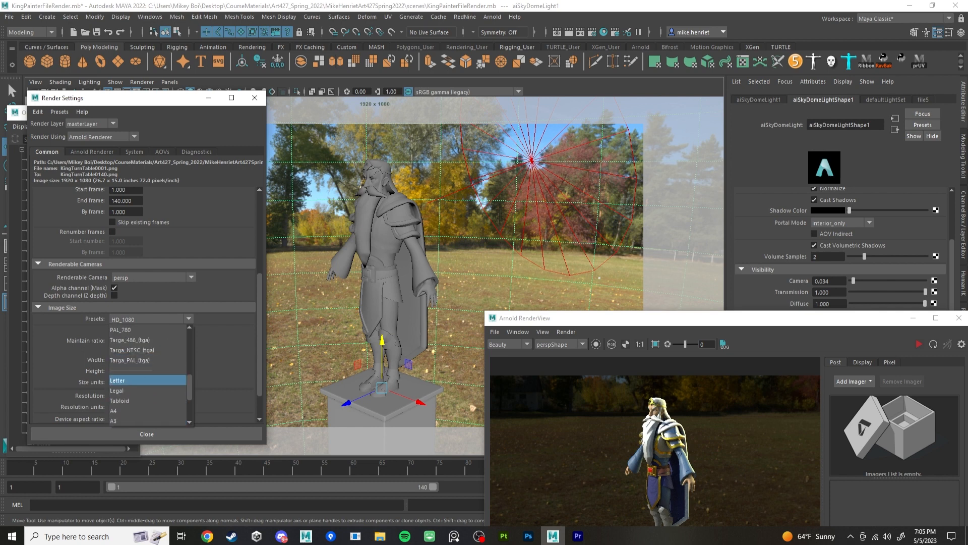
scroll(146, 374, "up", 5)
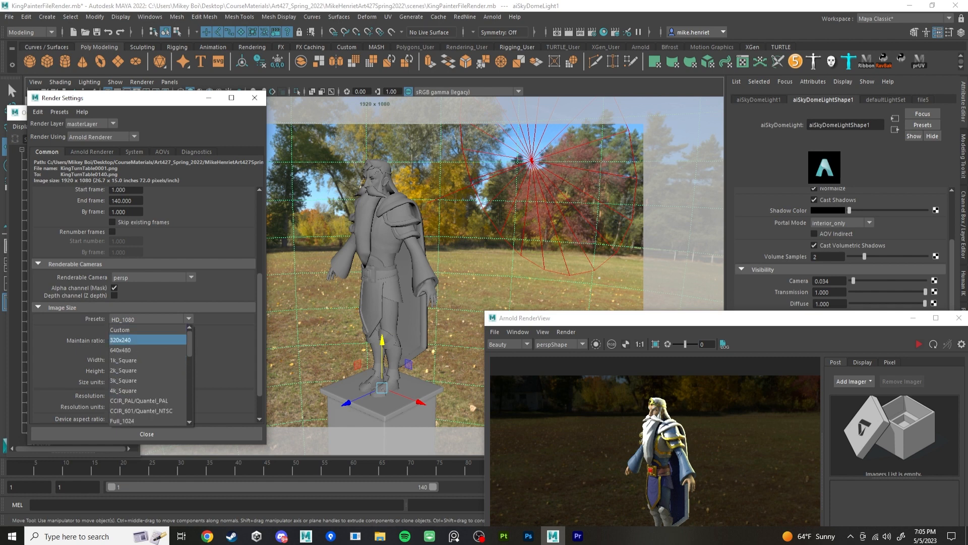
scroll(146, 373, "down", 3)
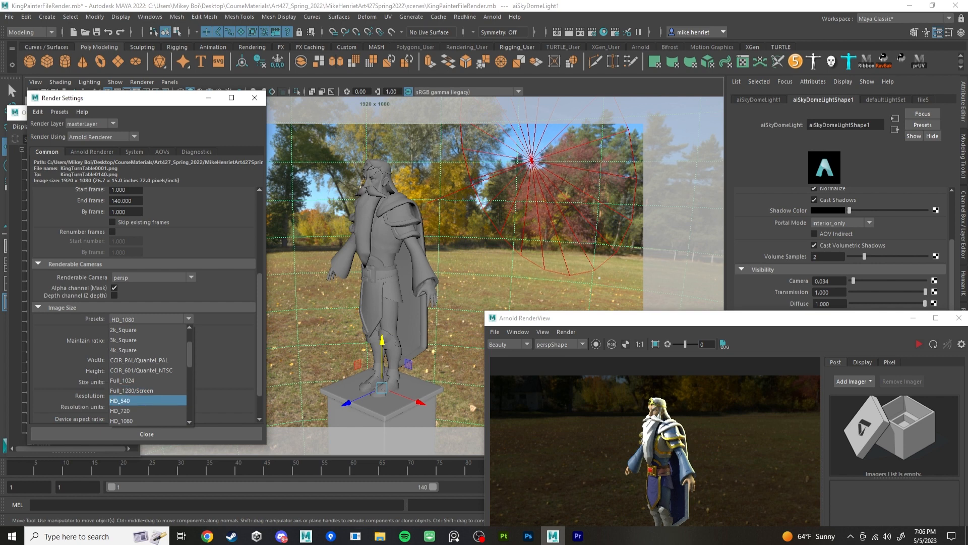
scroll(146, 380, "up", 3)
scroll(148, 375, "down", 1)
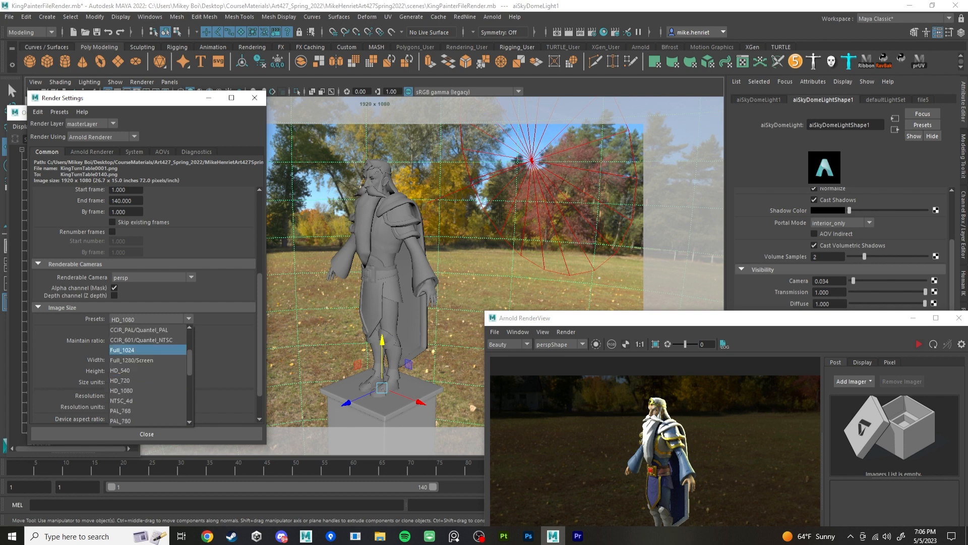
scroll(147, 360, "up", 2)
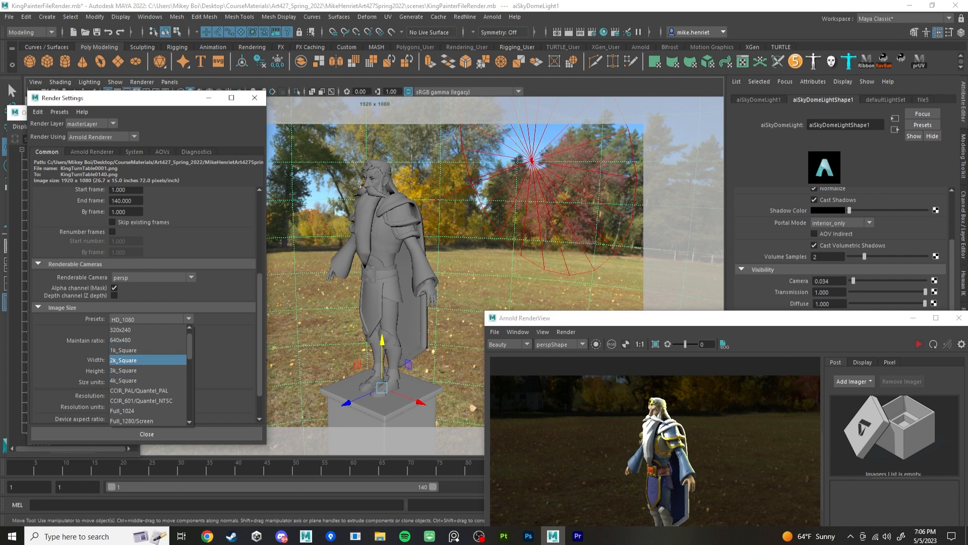
left_click(149, 319)
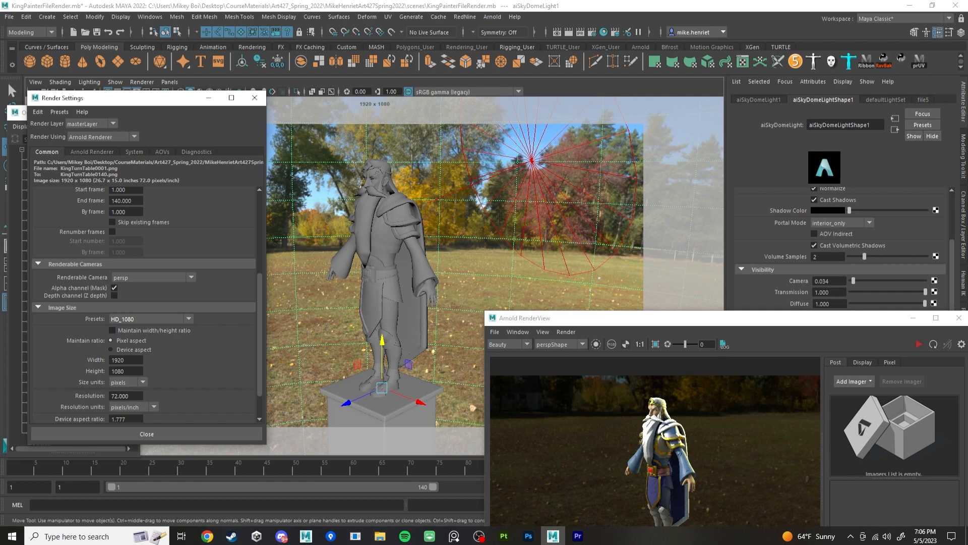
scroll(144, 303, "down", 2)
scroll(144, 302, "up", 2)
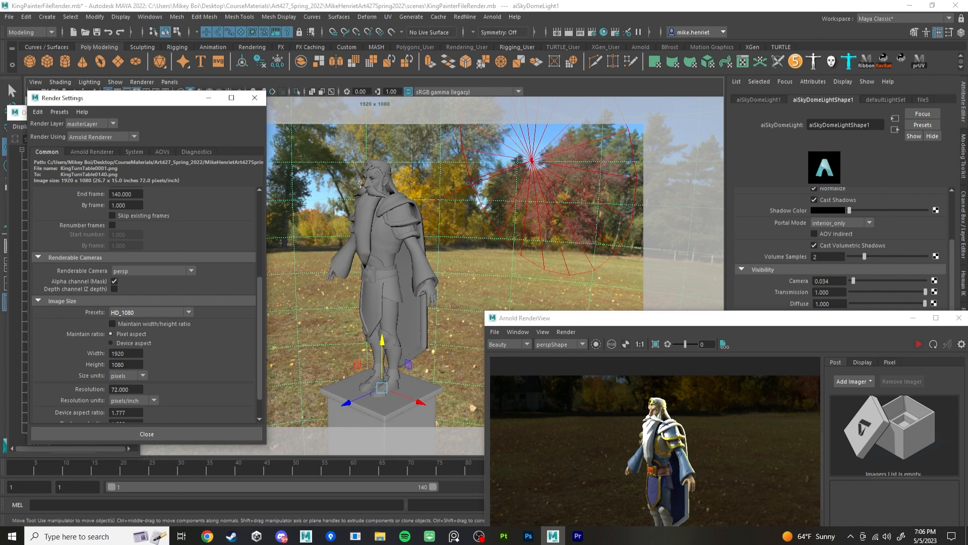
Step: Move the render settings window clear of the screen edge and set Arnold's Camera (AA) samples to 2
left_click_drag(126, 98, 98, 163)
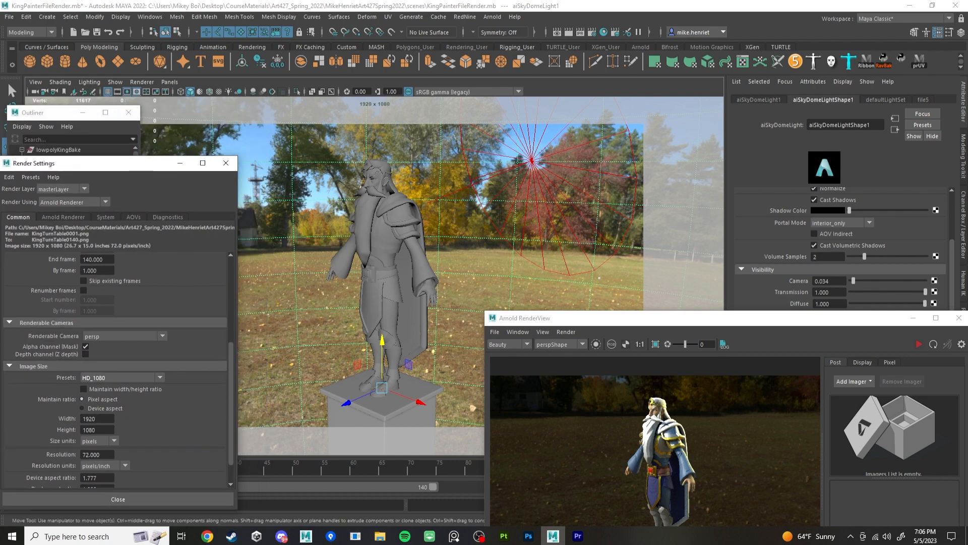
left_click_drag(96, 163, 160, 117)
left_click(128, 171)
double_click(161, 225)
type("2")
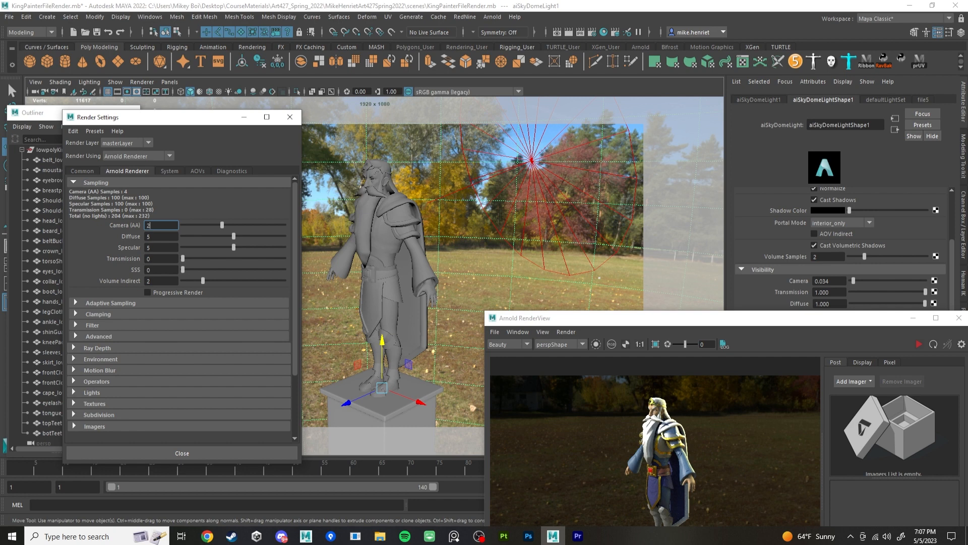
Step: Examine the render device options in the System settings and the list of available AOVs
left_click(169, 171)
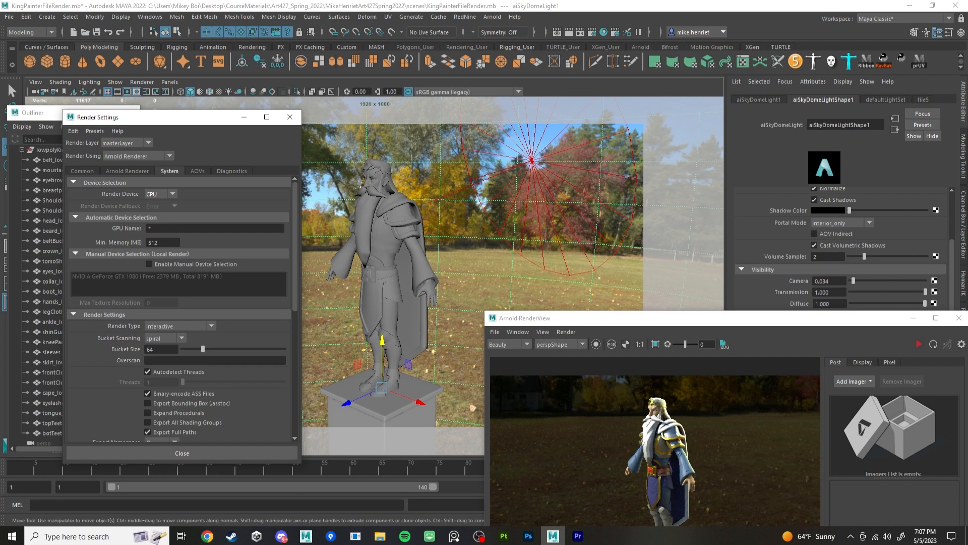
left_click(197, 171)
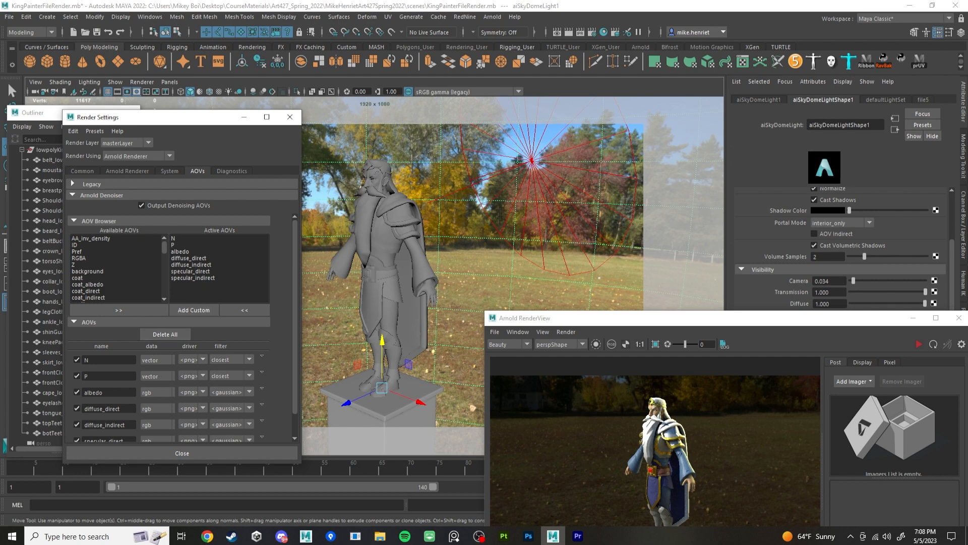
scroll(116, 267, "down", 10)
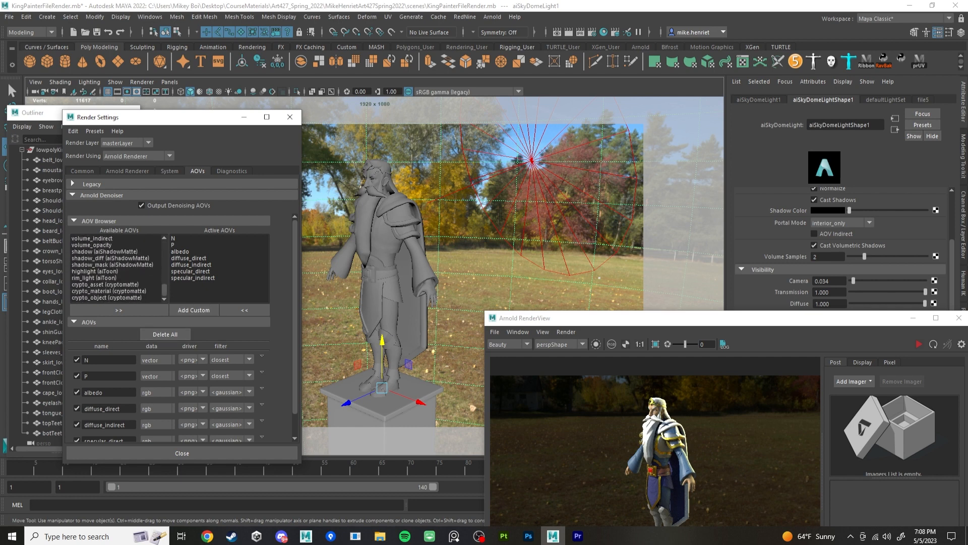
scroll(116, 267, "up", 10)
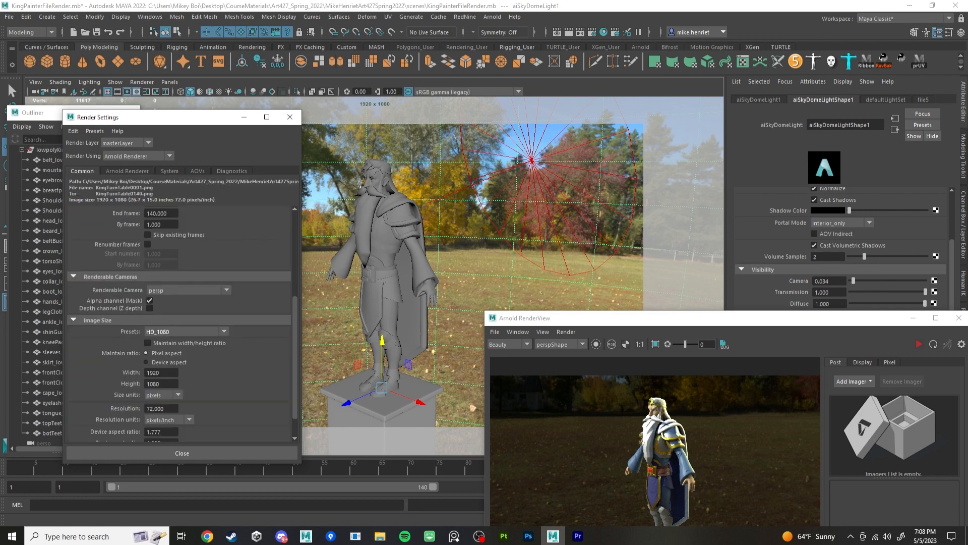
Step: Recheck the common file output, frame range, camera and image size settings, and close the render settings
scroll(179, 323, "up", 3)
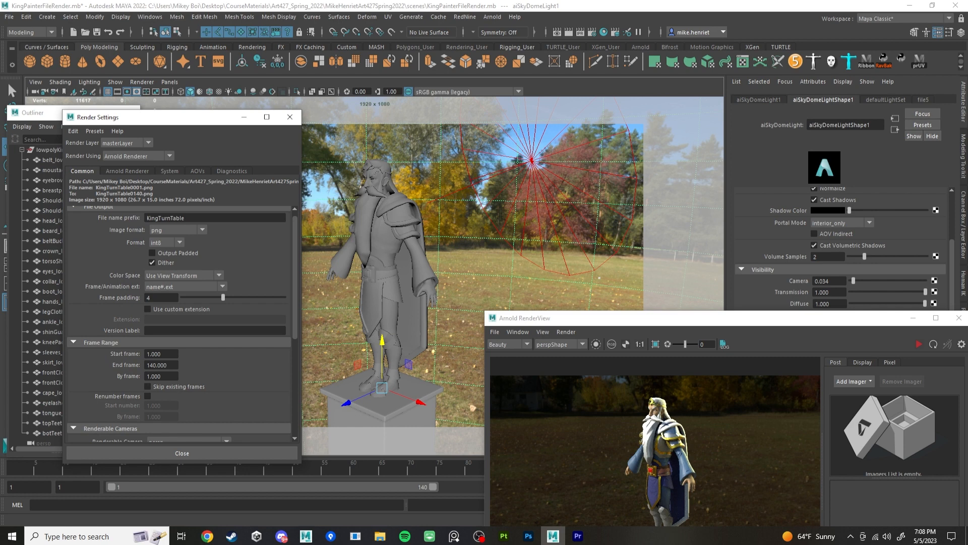
scroll(179, 323, "up", 1)
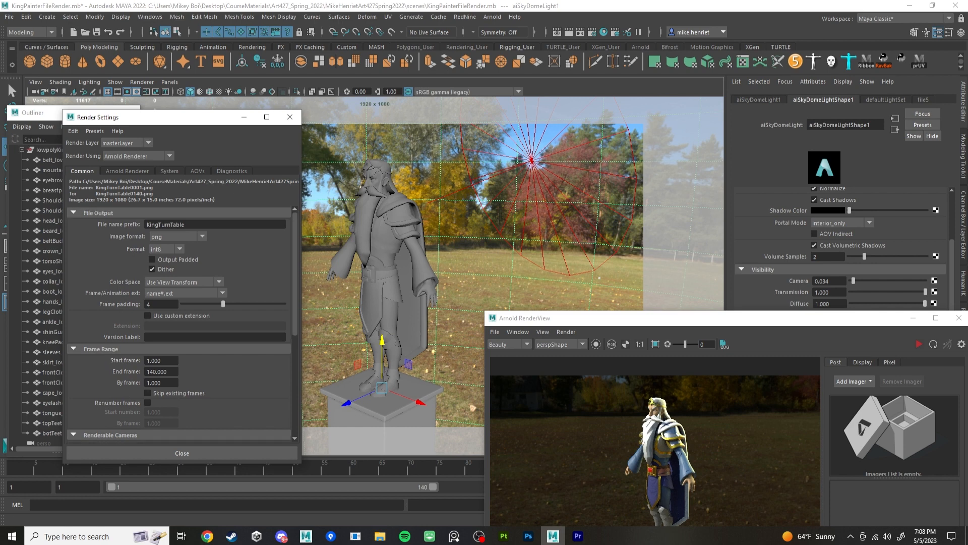
scroll(182, 323, "down", 2)
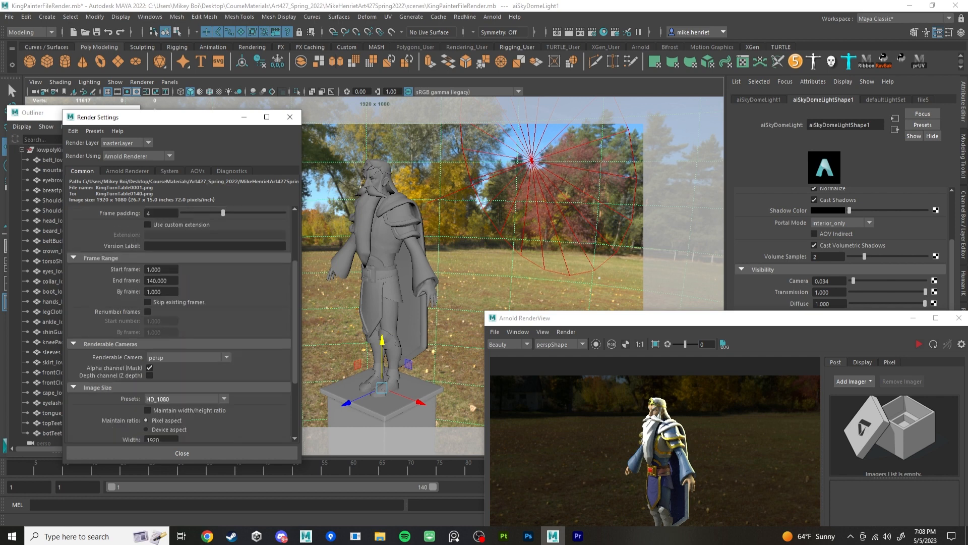
scroll(182, 323, "down", 2)
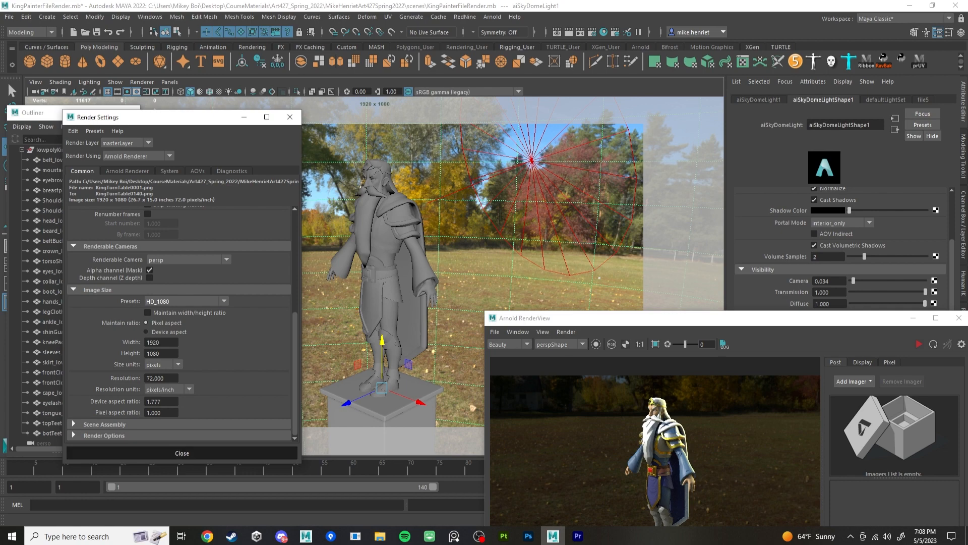
left_click(182, 453)
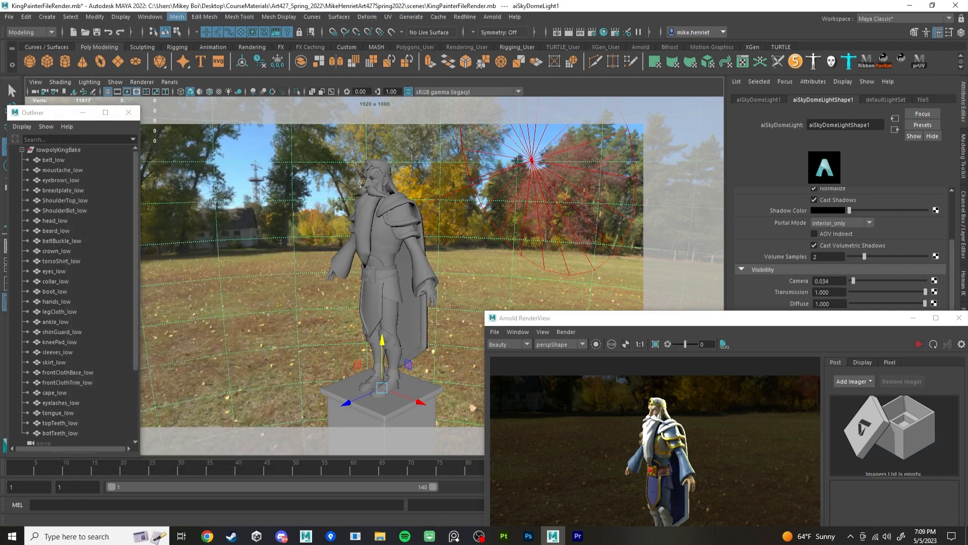
Step: Switch to the Rendering menu set and open the Render Sequence options
left_click(150, 17)
mouse_move(176, 72)
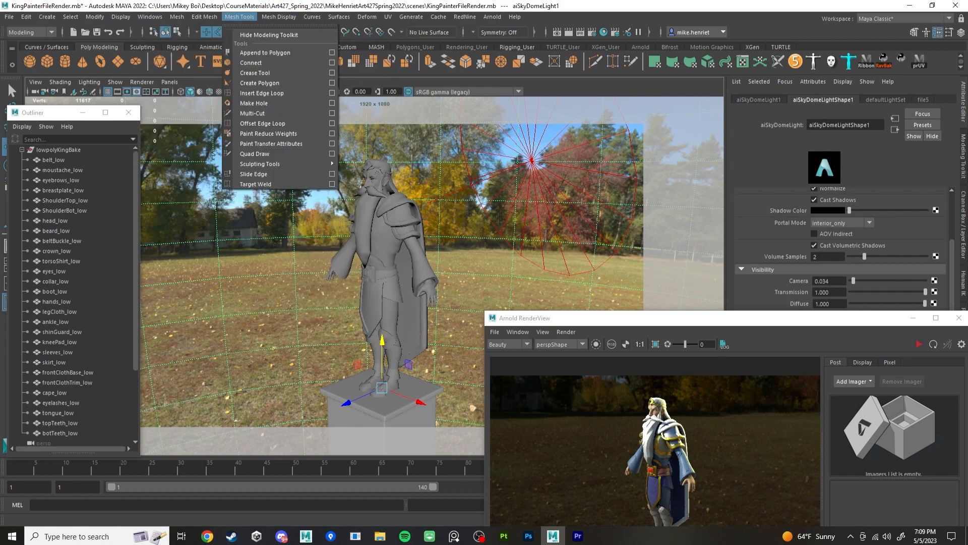
left_click(30, 32)
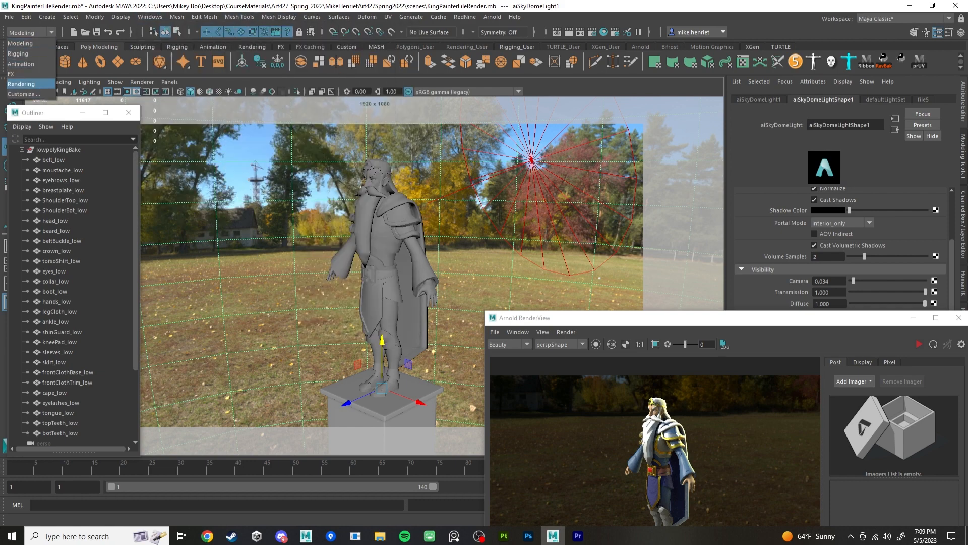
left_click(21, 83)
left_click(264, 17)
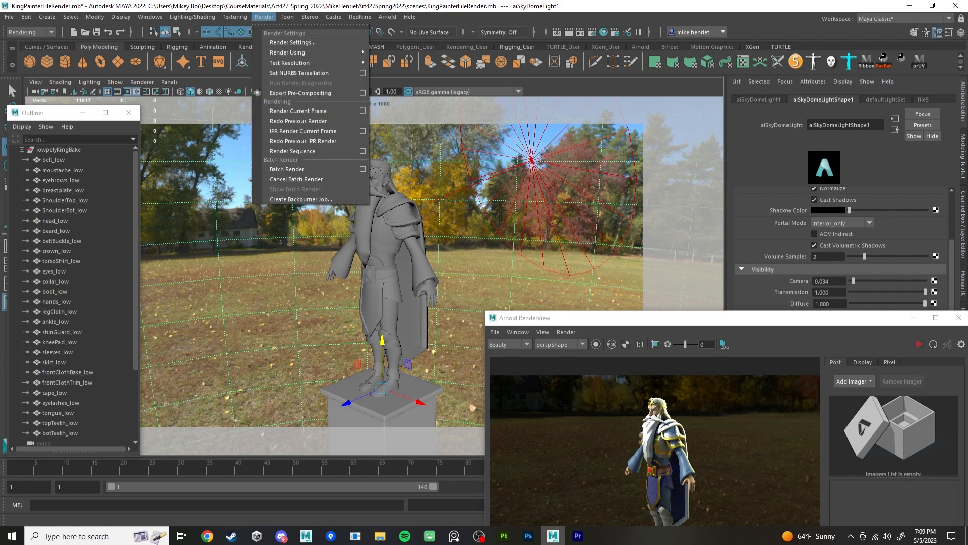
left_click(363, 151)
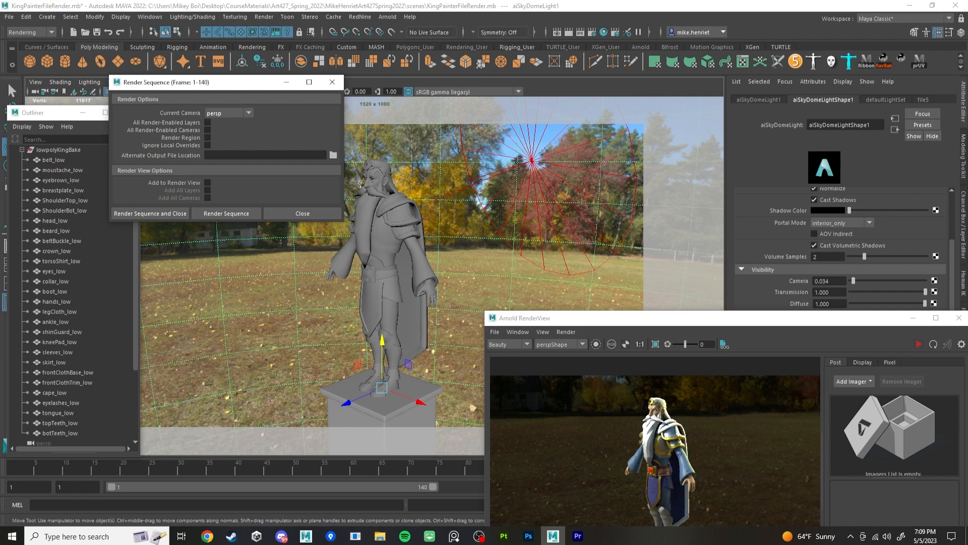
Step: Create a TurntableRender folder in the project's images folder, set it as the sequence's alternate output location, and close the options
left_click(333, 155)
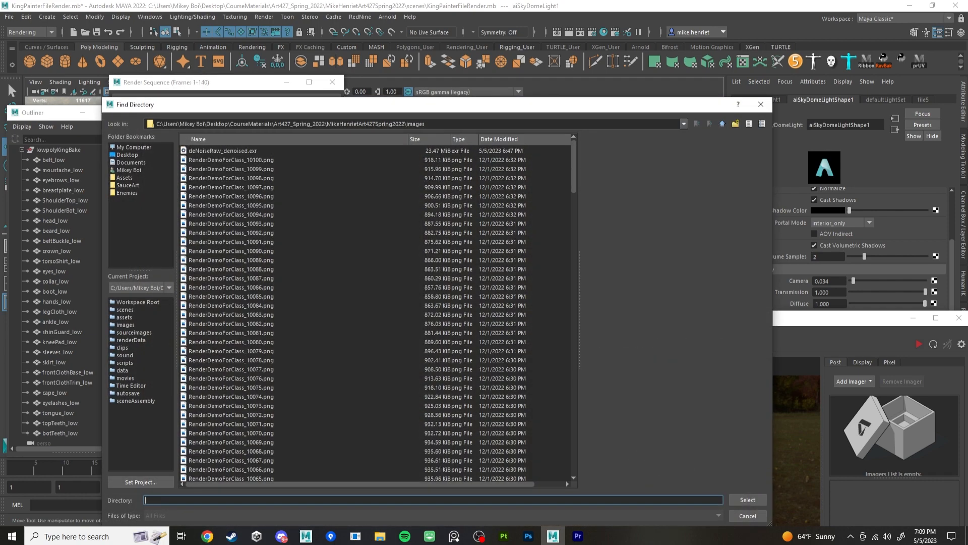
right_click(558, 359)
left_click(577, 386)
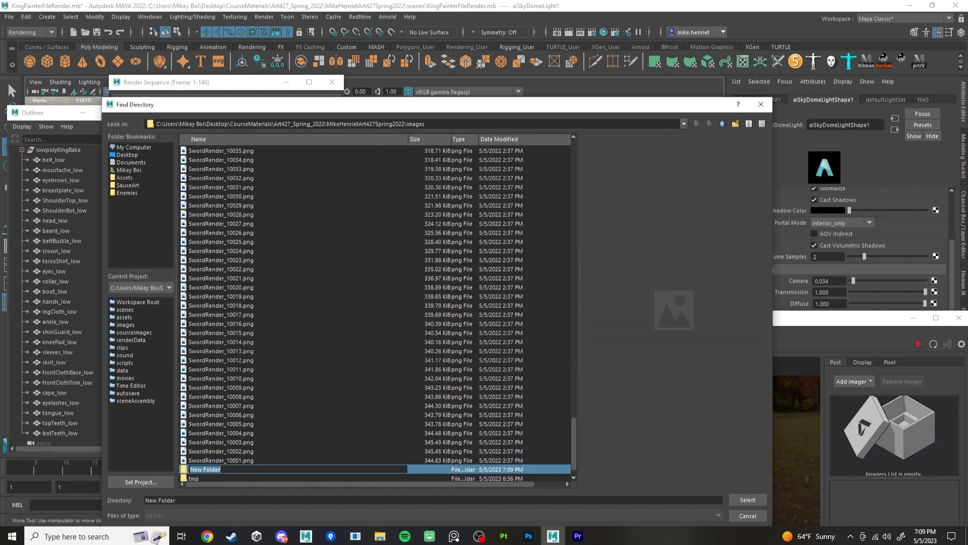
type("TurntableRender")
key("Return")
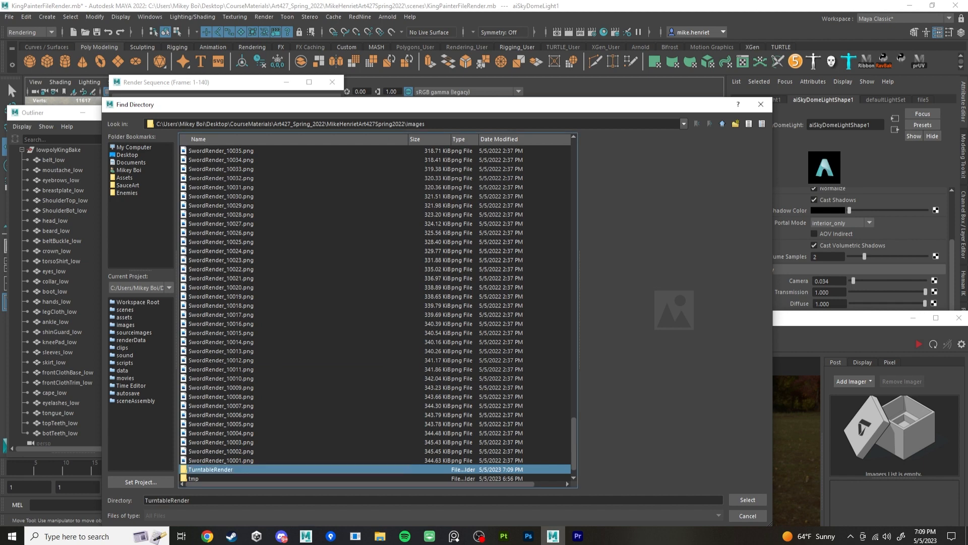
key("Return")
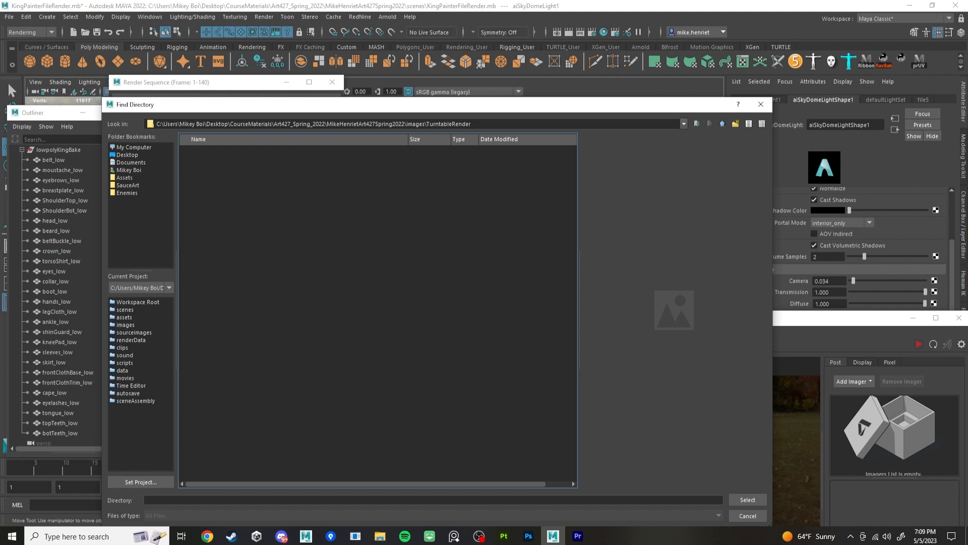
left_click(748, 500)
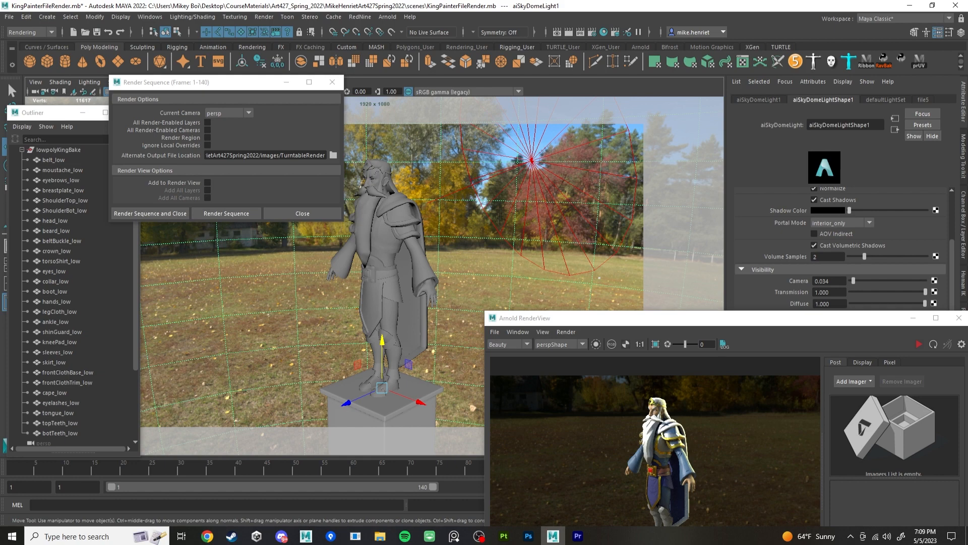
left_click(303, 214)
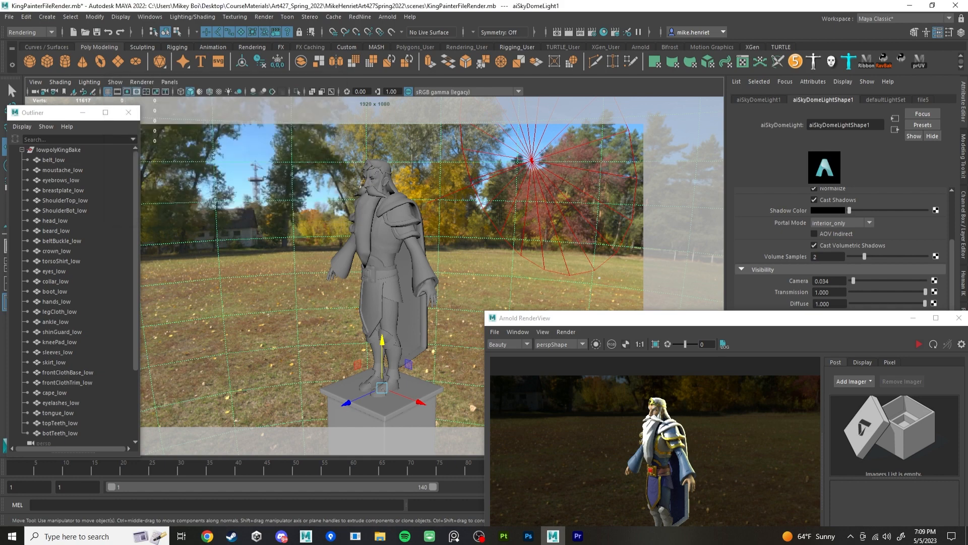
Step: Reopen the render settings and set Arnold's Camera (AA) samples to 0
left_click(264, 17)
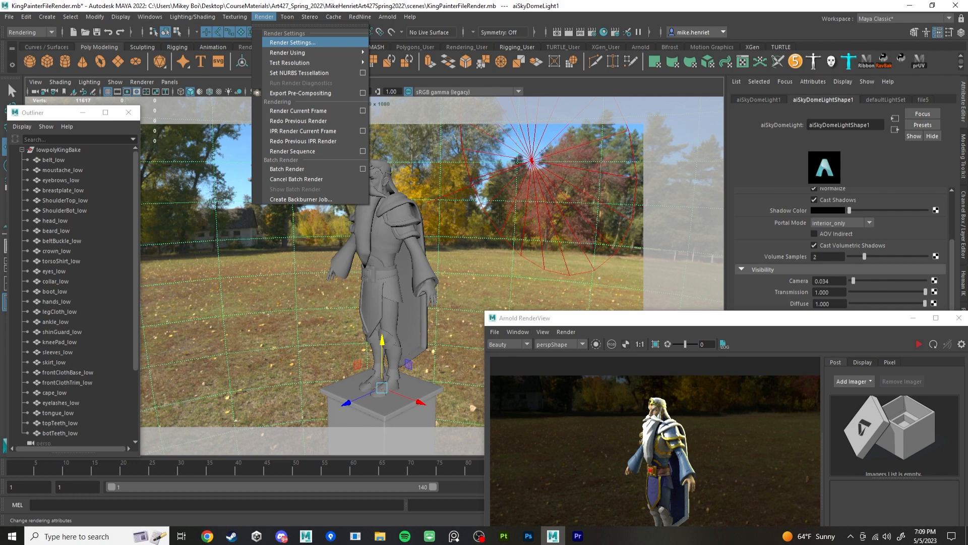
left_click(293, 43)
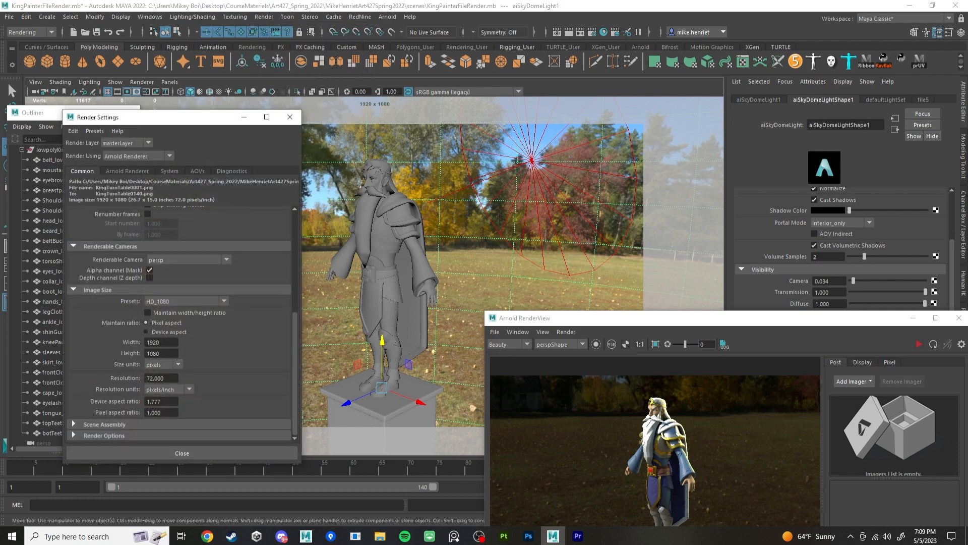
left_click(127, 171)
left_click_drag(222, 225, 207, 225)
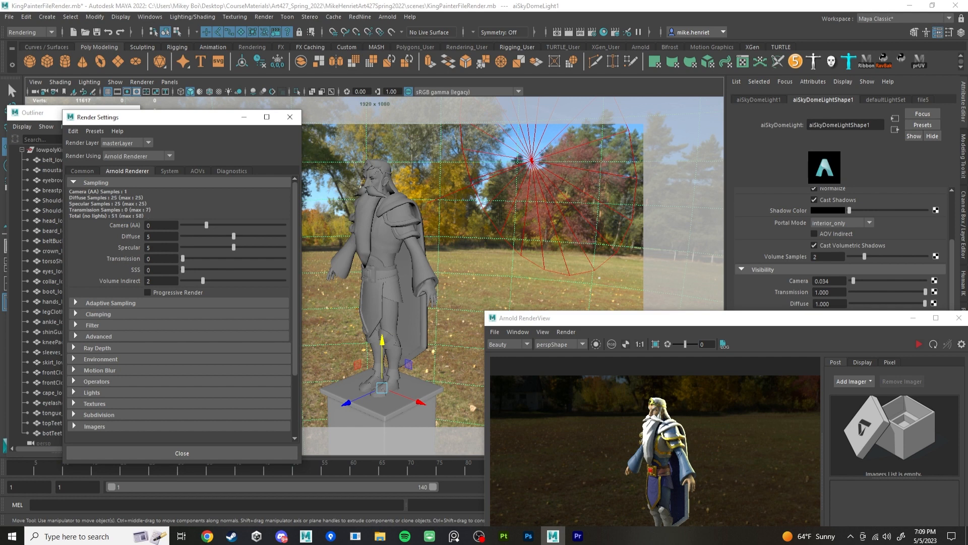
Step: Run a live Arnold RenderView preview and examine the king's face and full figure for noise and render time
left_click_drag(554, 318, 462, 133)
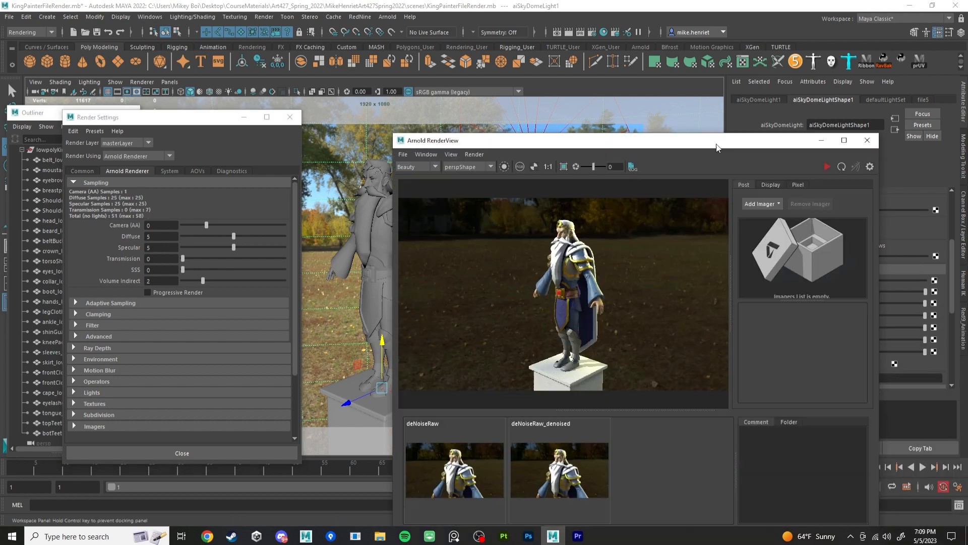
left_click(826, 159)
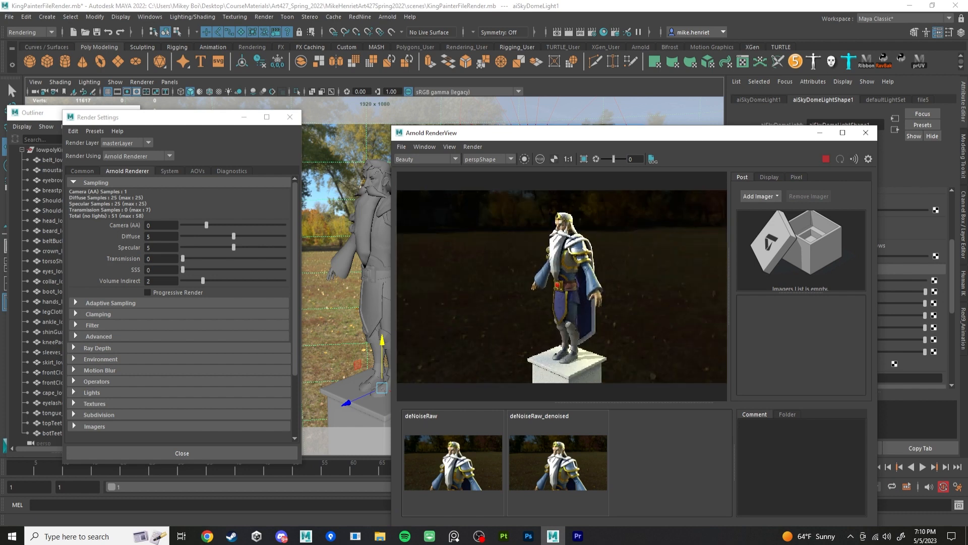
scroll(575, 245, "up", 2)
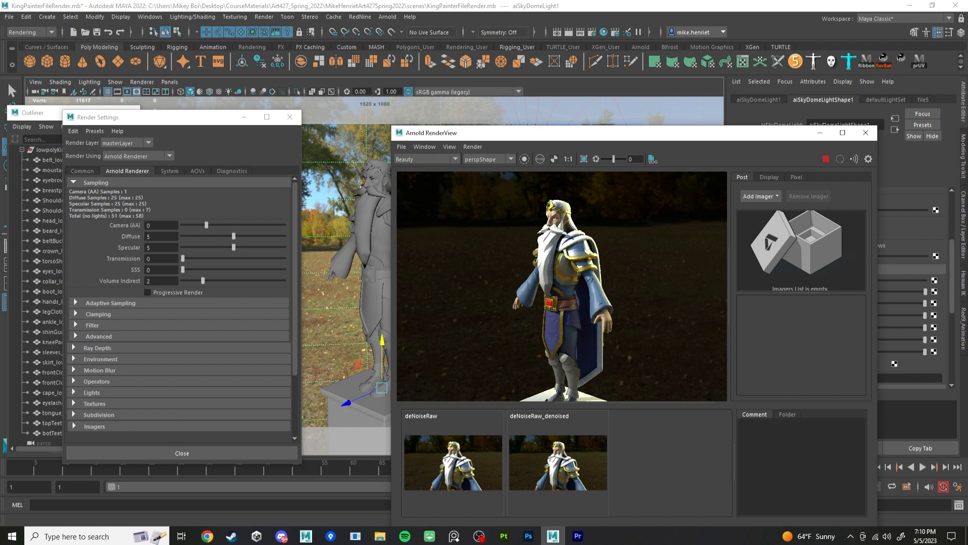
scroll(562, 219, "up", 9)
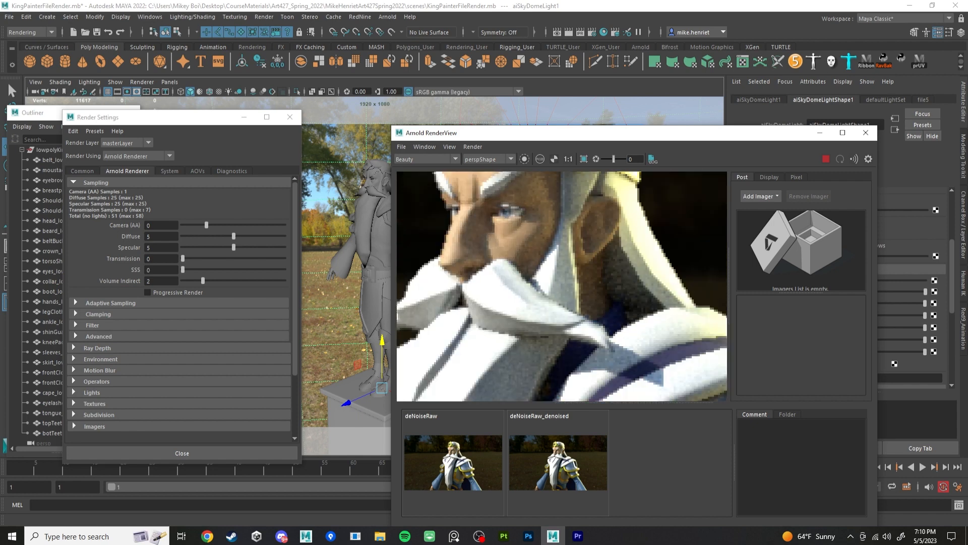
scroll(561, 286, "down", 5)
scroll(561, 286, "down", 6)
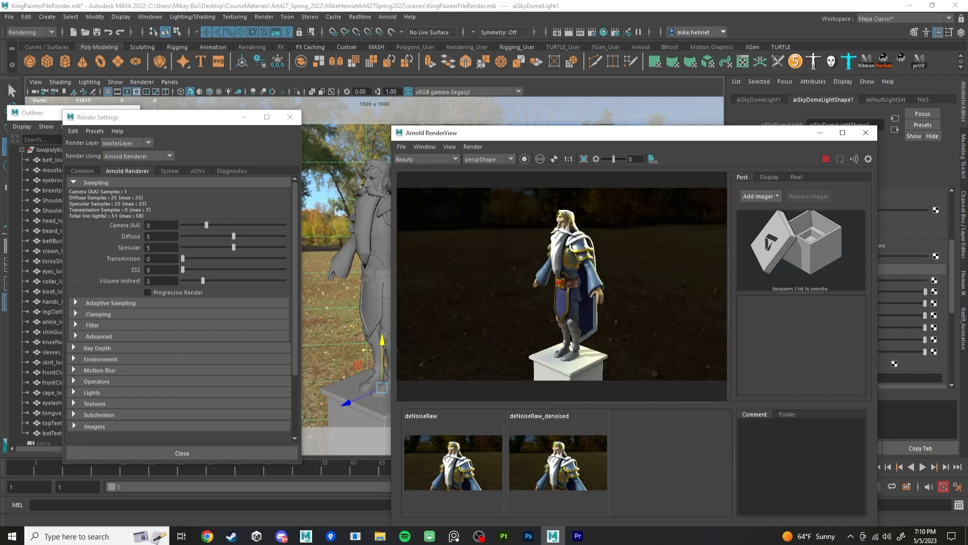
scroll(562, 286, "down", 2)
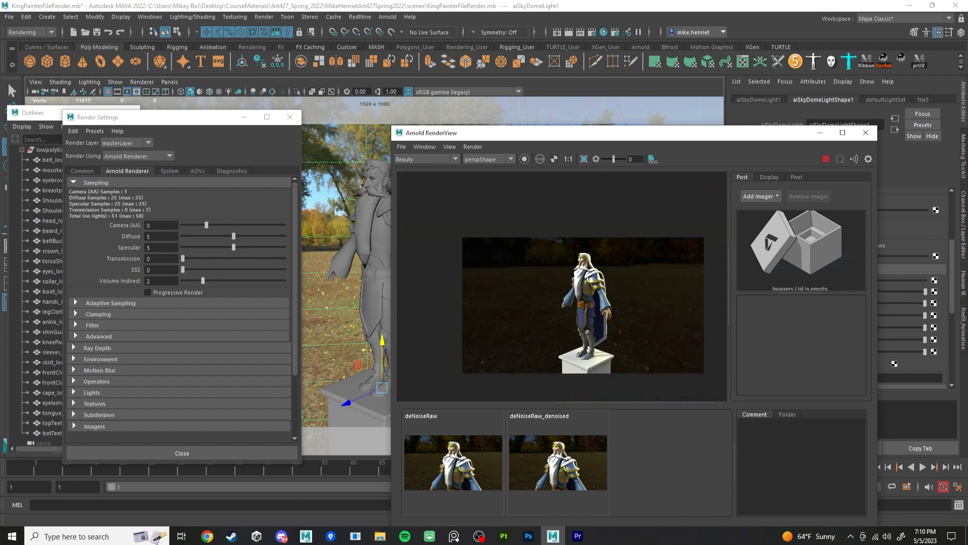
left_click_drag(611, 135, 605, 94)
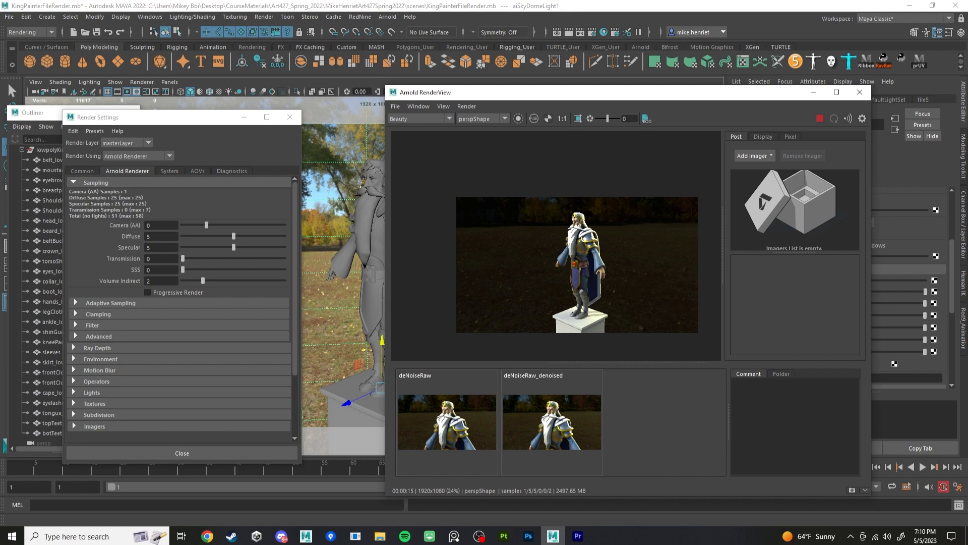
Step: Change the image size preset to HD_540 and check the king's preview at that resolution
left_click(82, 171)
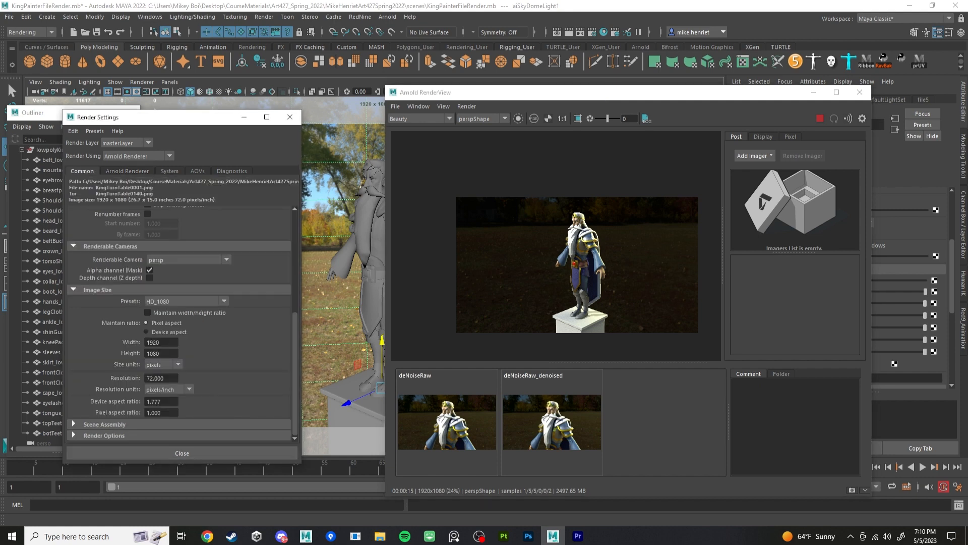
left_click(224, 301)
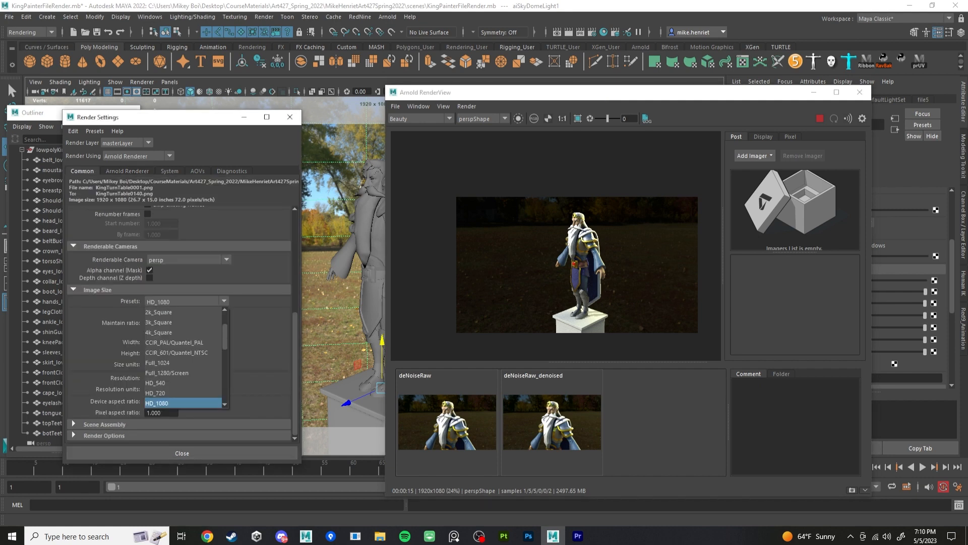
left_click(155, 383)
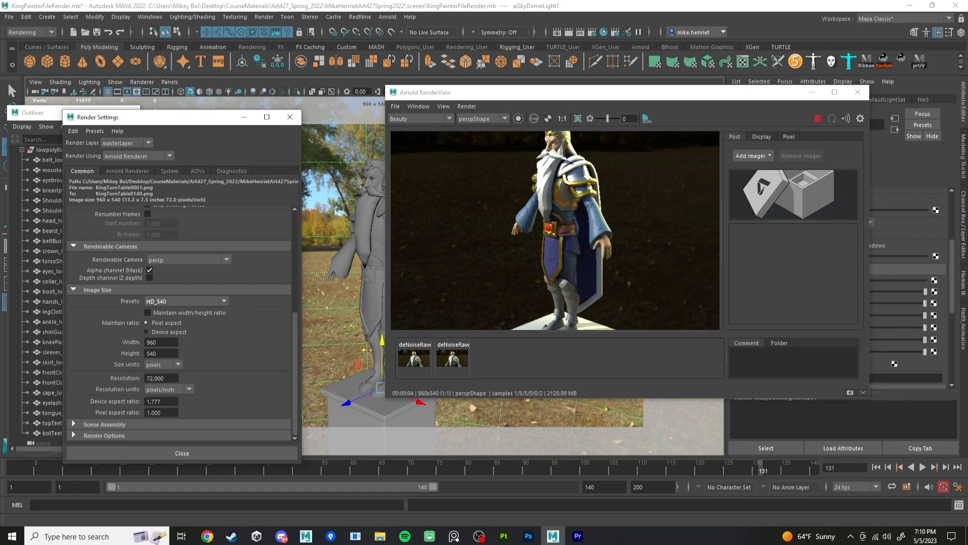
scroll(575, 176, "up", 2)
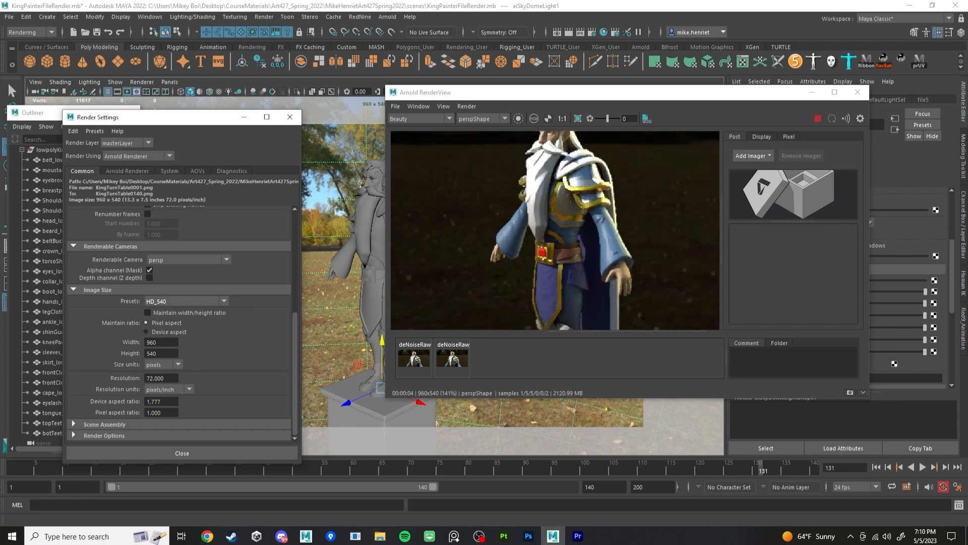
scroll(563, 238, "down", 2)
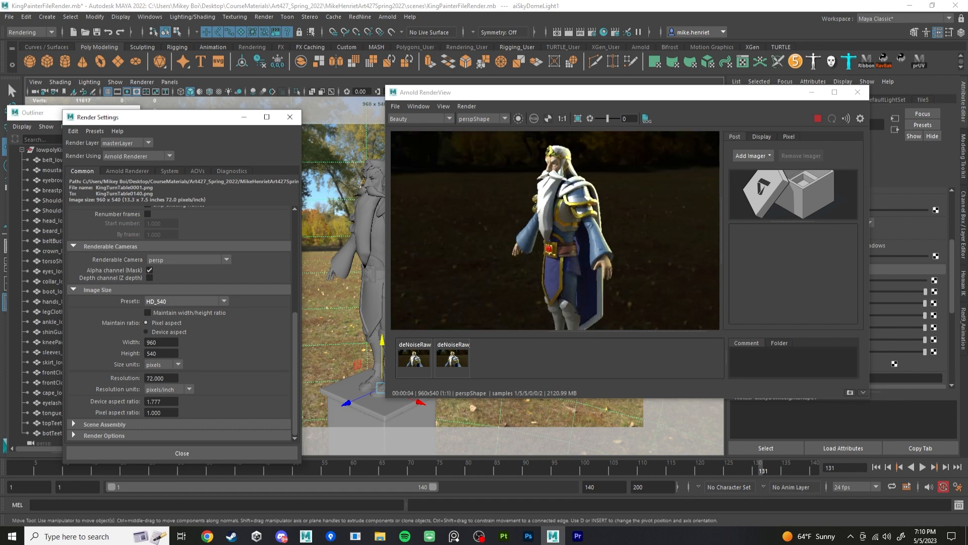
Step: Set Arnold's Diffuse and Specular samples to 4, close the preview window, and set Camera (AA) samples to 3
left_click(127, 171)
left_click_drag(233, 236, 224, 247)
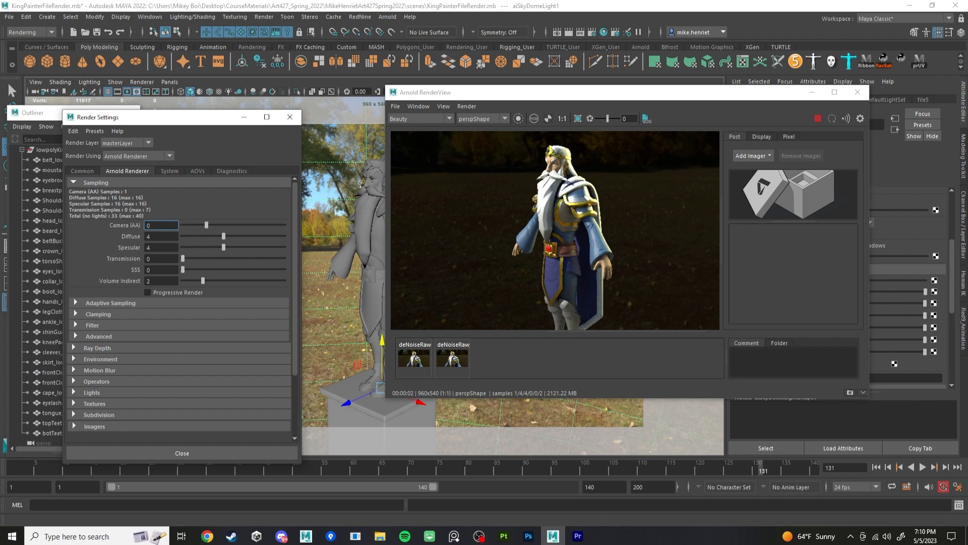
left_click(857, 92)
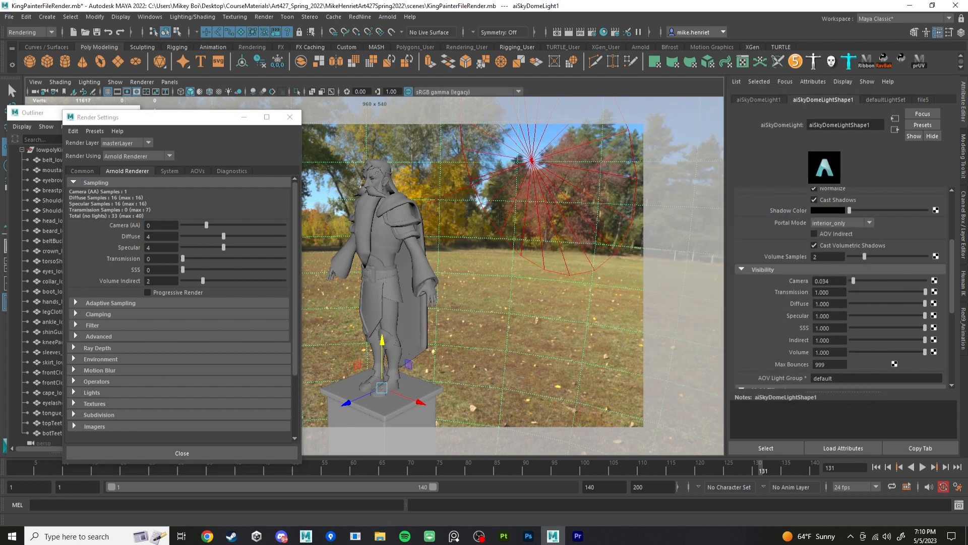
left_click_drag(207, 225, 230, 225)
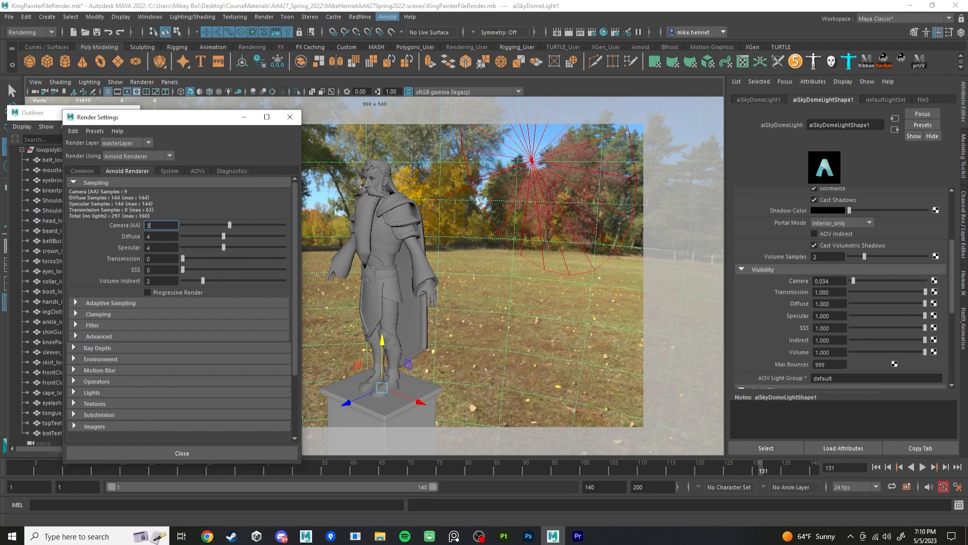
Step: Open the Render Sequence options and start rendering frames 1–140 from the persp camera into the TurntableRender folder
left_click(387, 16)
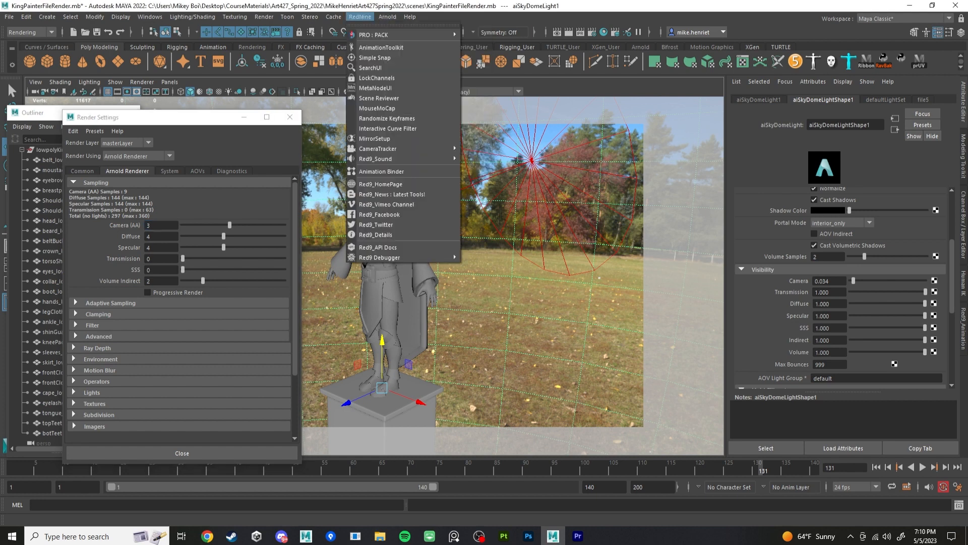
left_click(264, 16)
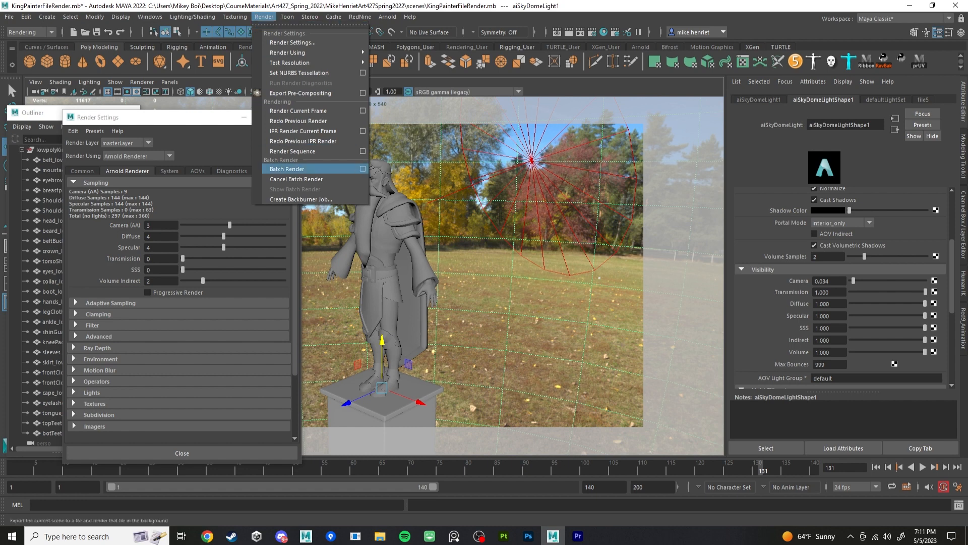
left_click(363, 151)
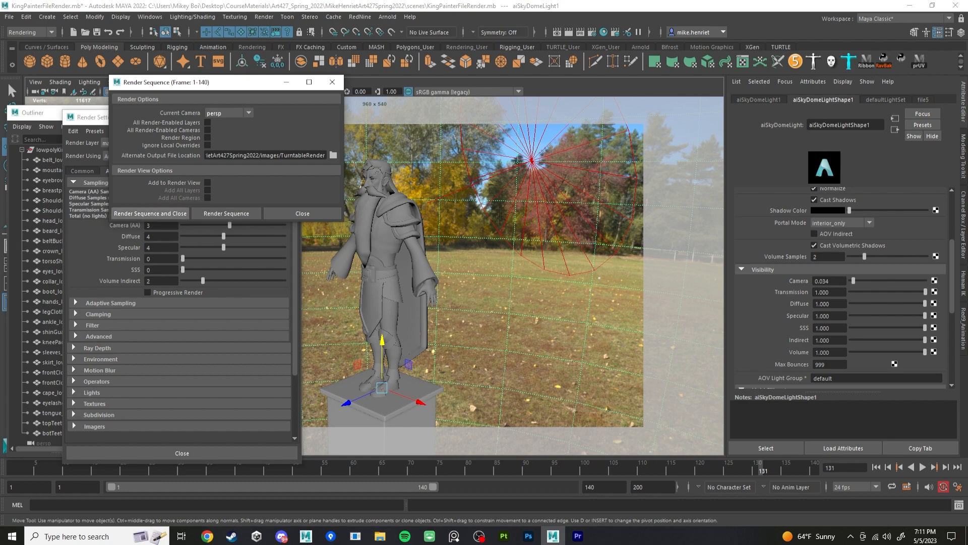
left_click(150, 213)
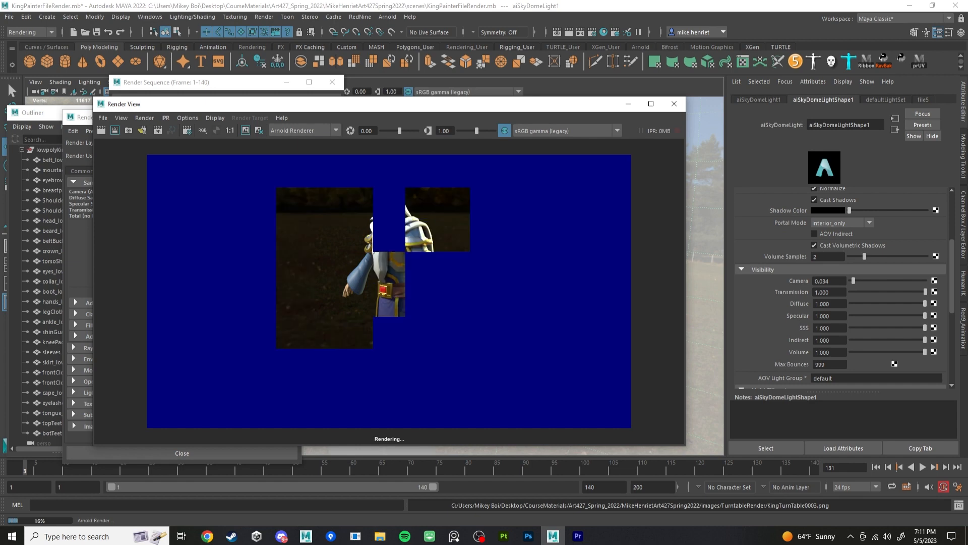
Step: Switch to Calculator and multiply 50 by 140 to estimate the total render time for the 140 frames
left_click(86, 536)
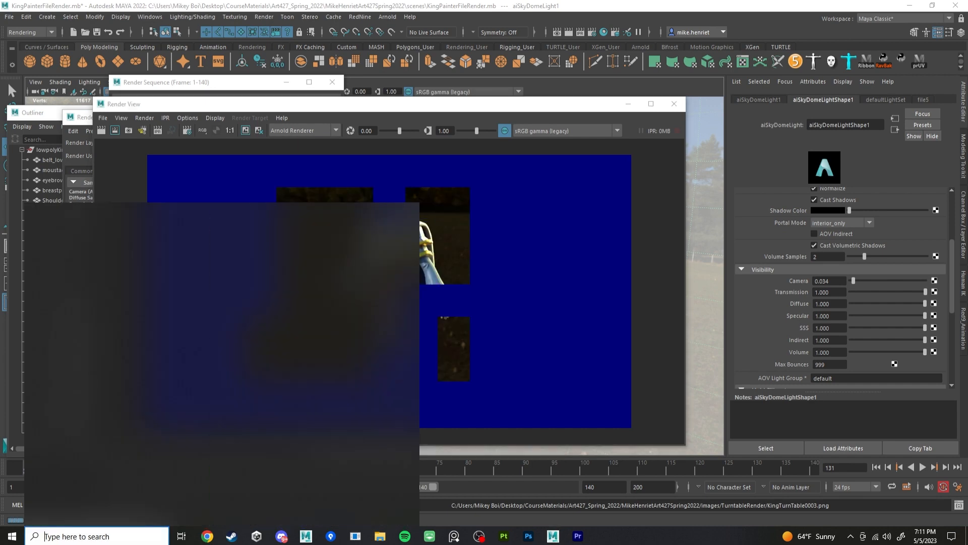
type("calculator")
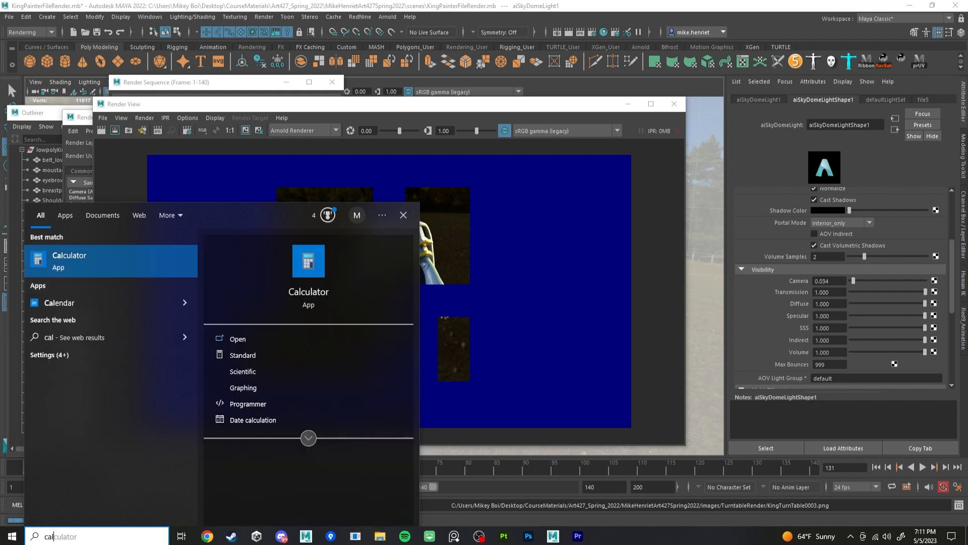
key("Return")
left_click_drag(679, 140, 745, 107)
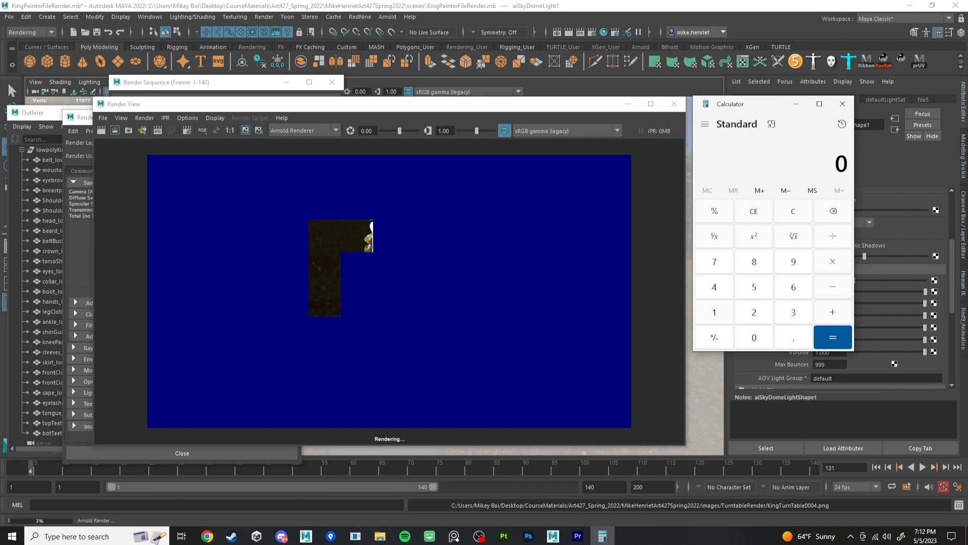
type("1")
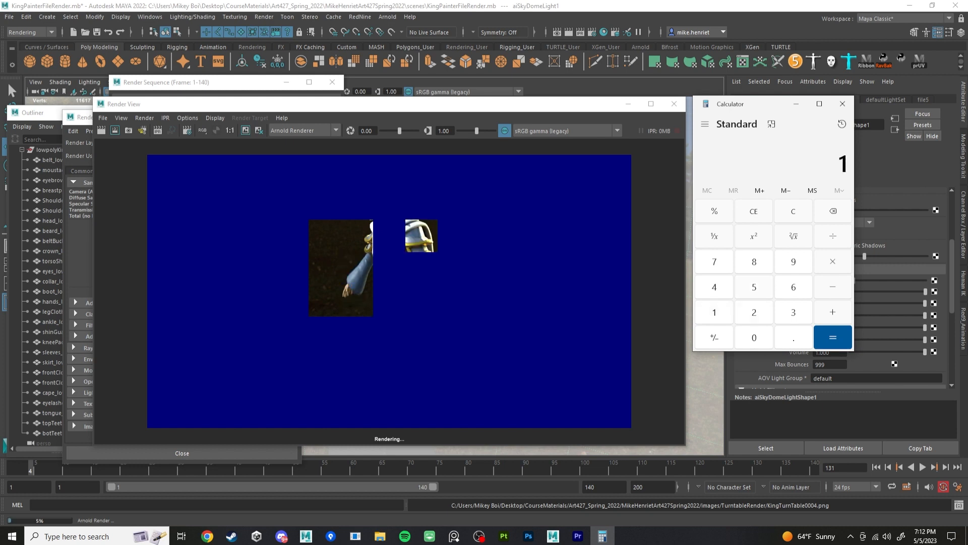
key("BackSpace")
type("5")
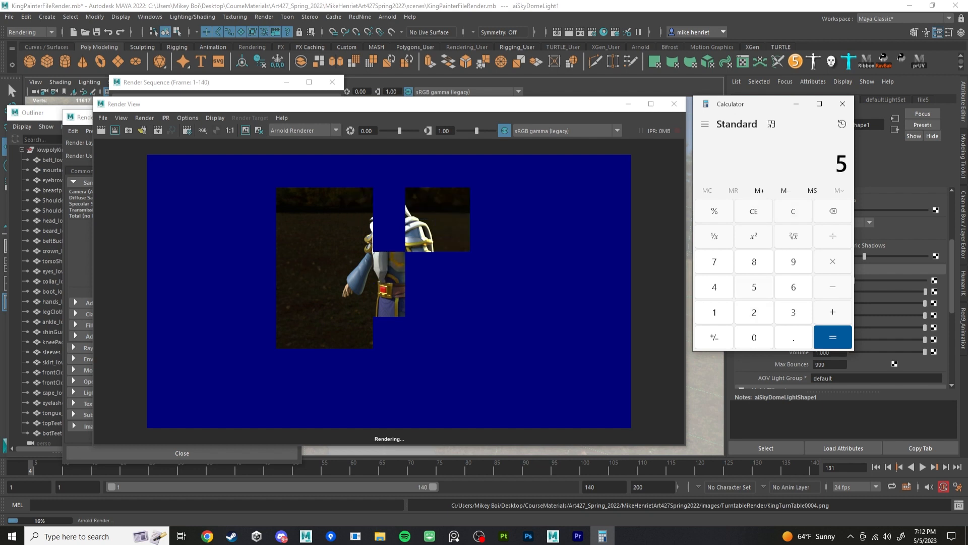
type("0")
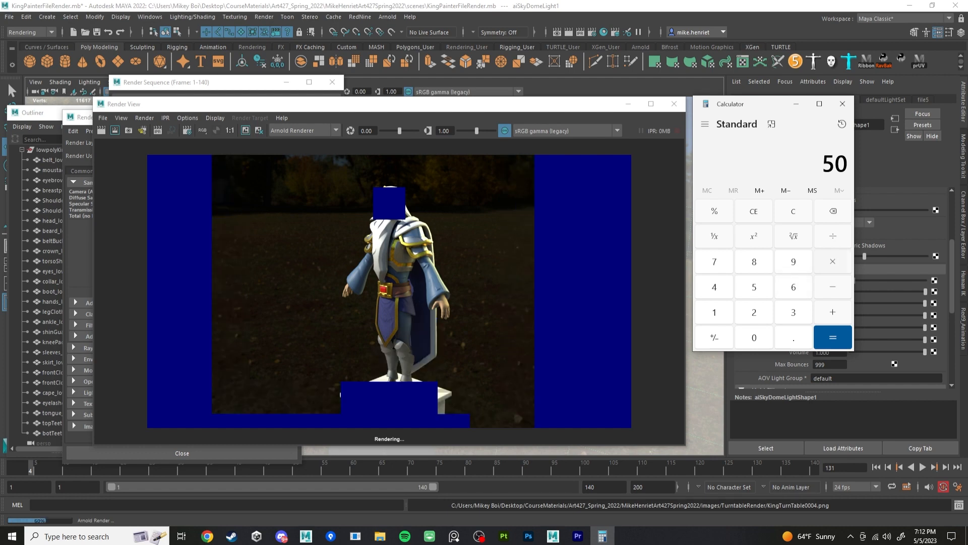
key("asterisk")
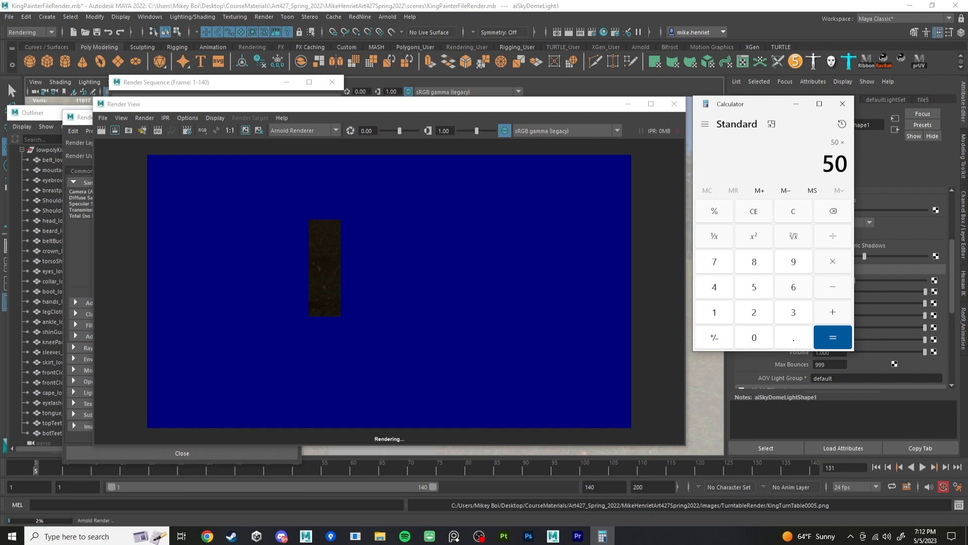
type("140")
key("Return")
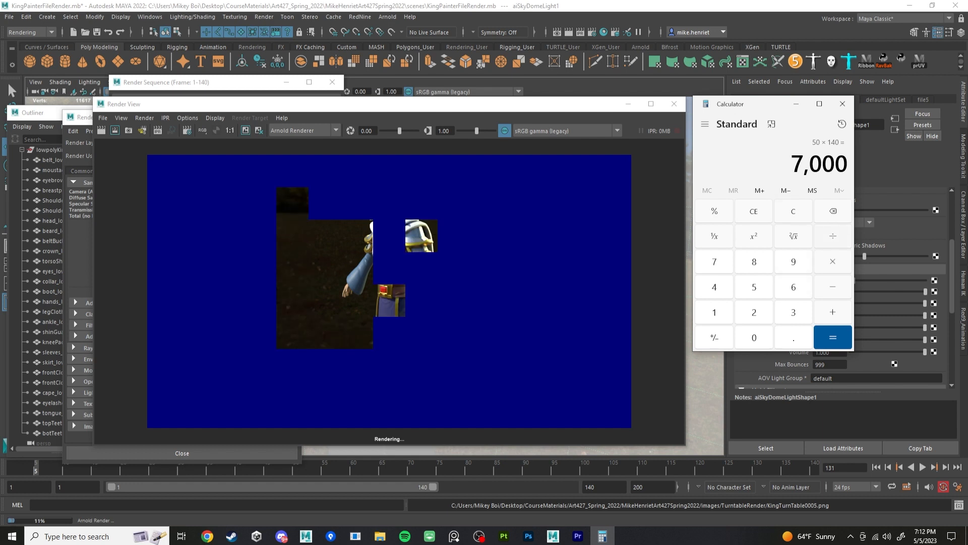
Step: Divide the product by 60 twice to convert the render-time estimate to hours, and close the calculator
type("/60")
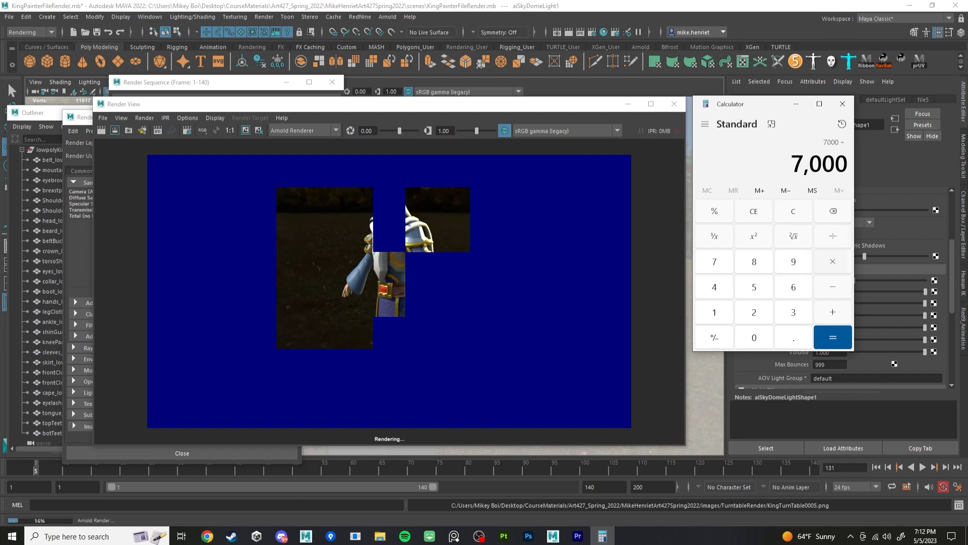
key("Return")
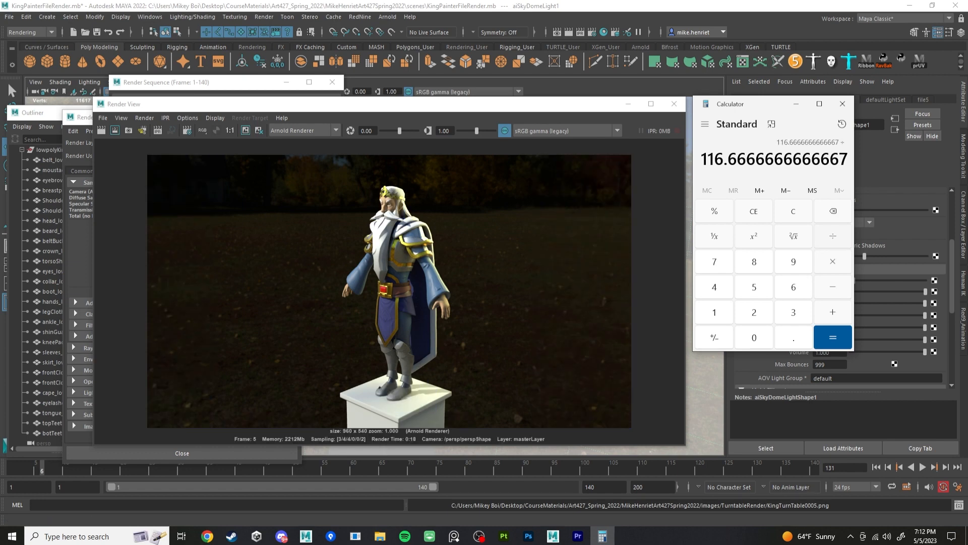
type("/60")
key("Return")
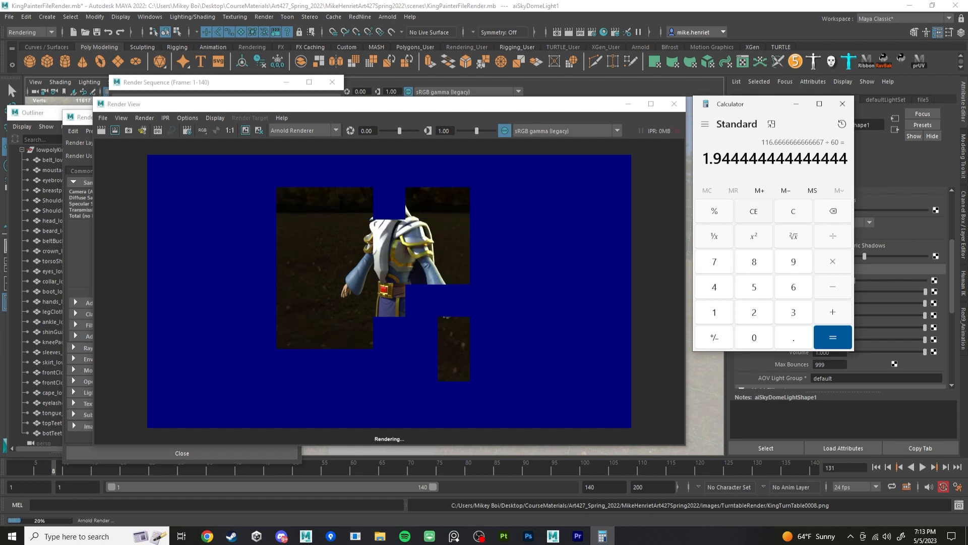
key("Escape")
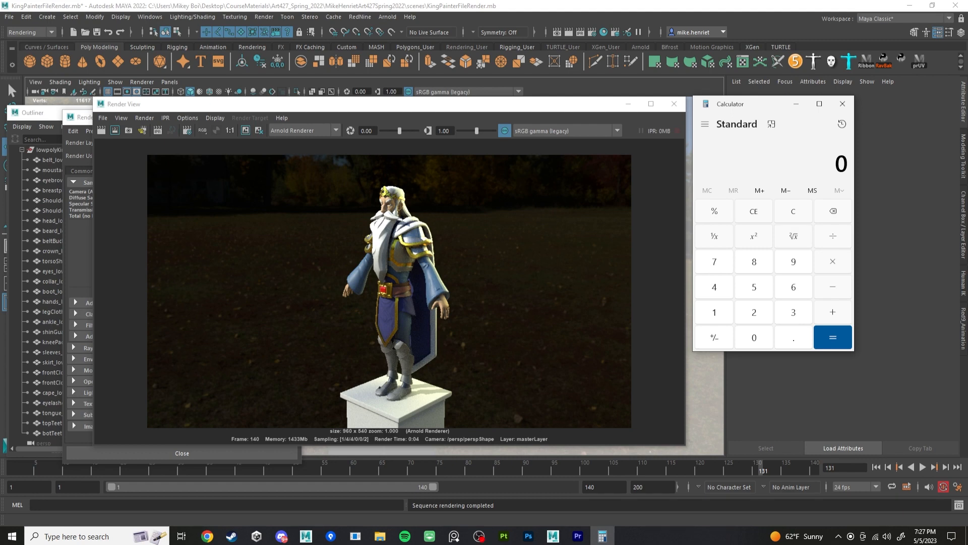
left_click(842, 104)
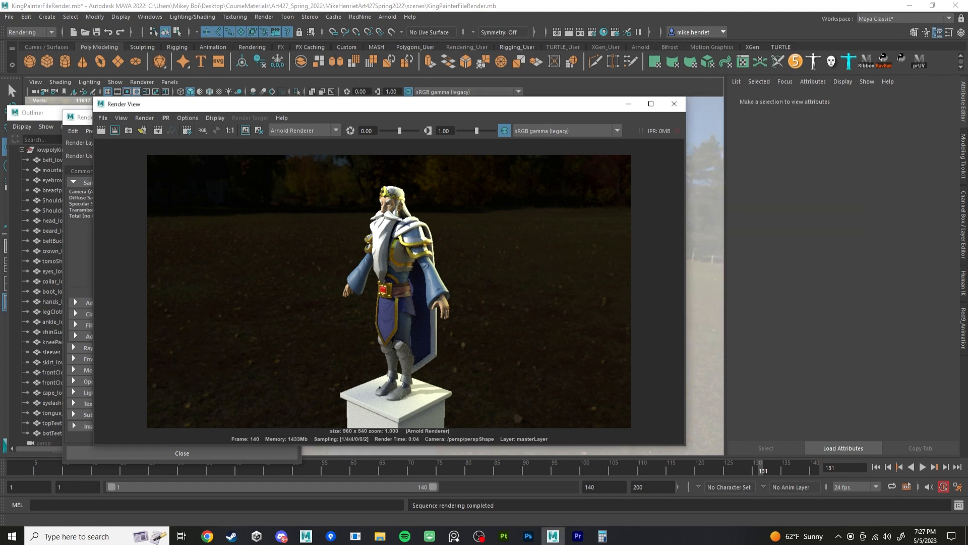
Step: Switch to File Explorer, open the TurntableRender folder inside images, and examine the rendered KingTurnTable frames
left_click(380, 536)
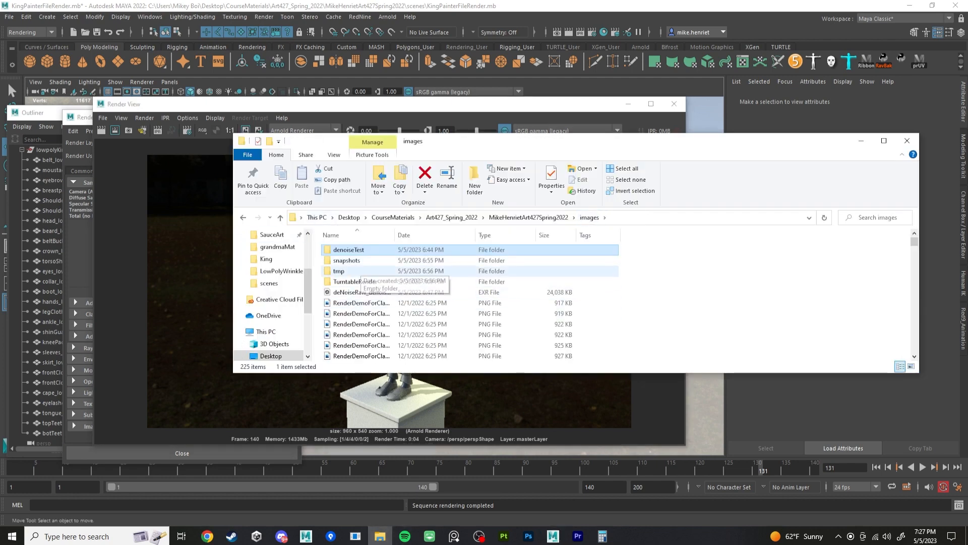
double_click(507, 282)
scroll(507, 296, "down", 15)
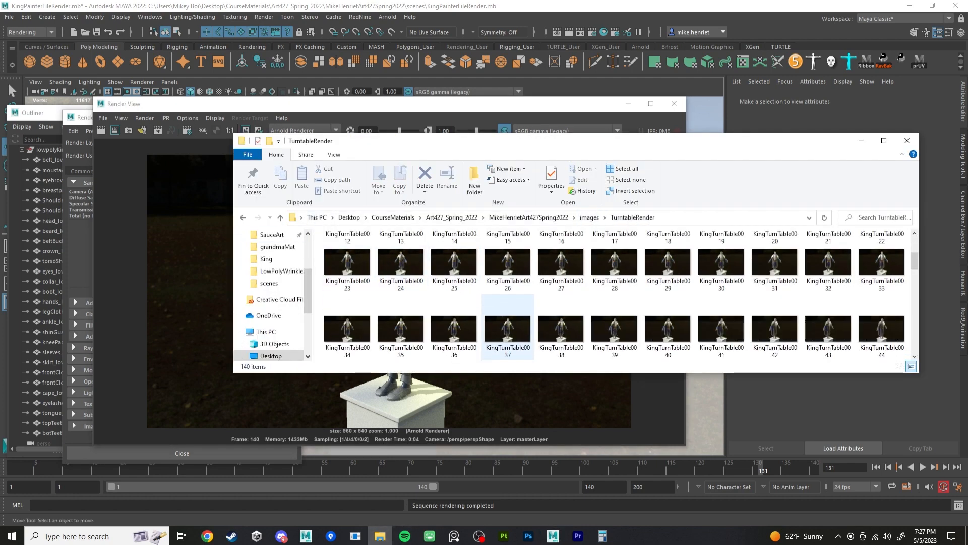
scroll(507, 297, "up", 15)
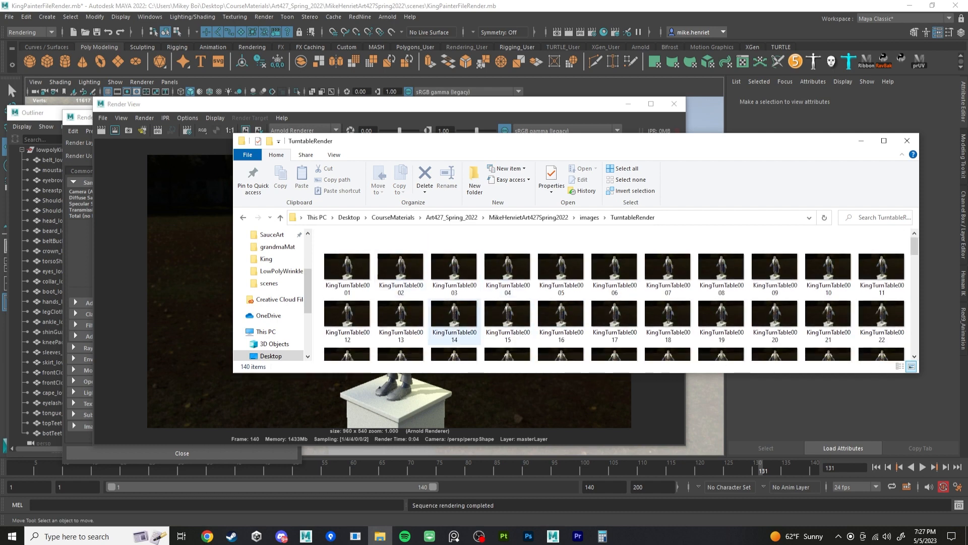
scroll(613, 315, "down", 8)
scroll(613, 316, "up", 5)
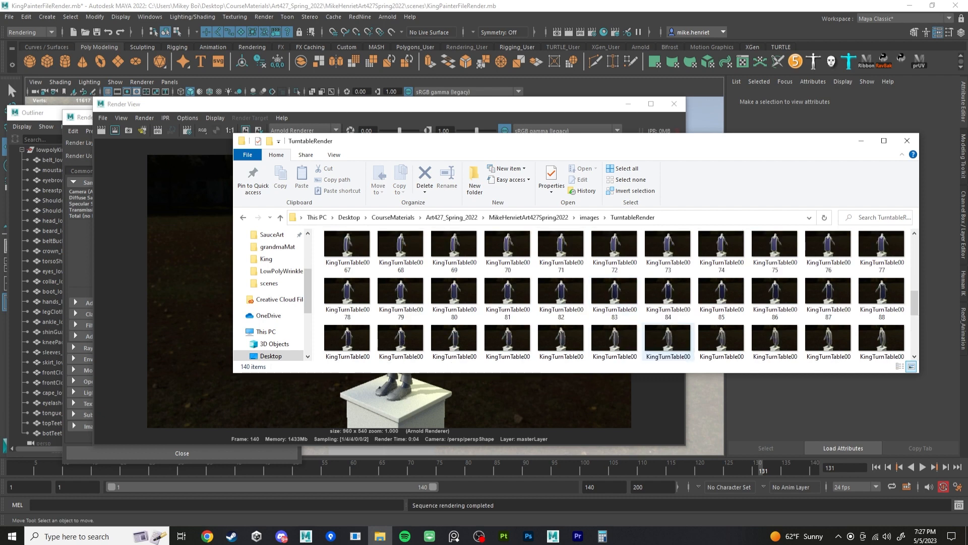
scroll(669, 333, "down", 6)
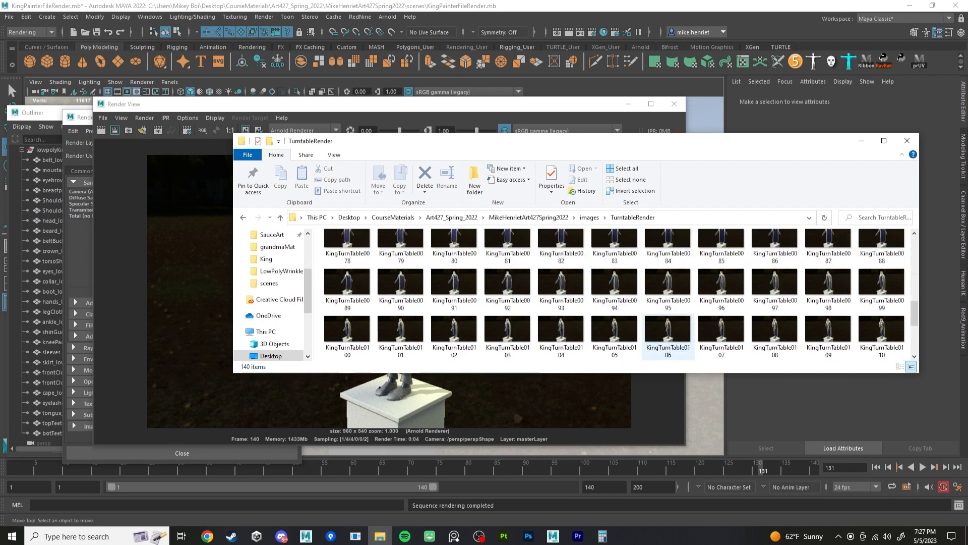
scroll(668, 328, "up", 10)
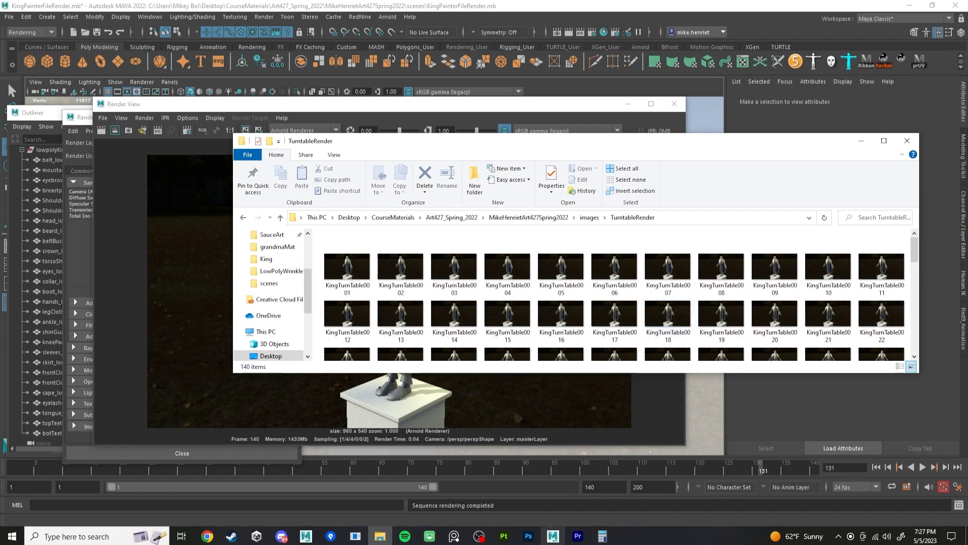
Step: Switch to Premiere Pro and create a new project named FinalRender, replacing the existing project of that name
left_click(578, 536)
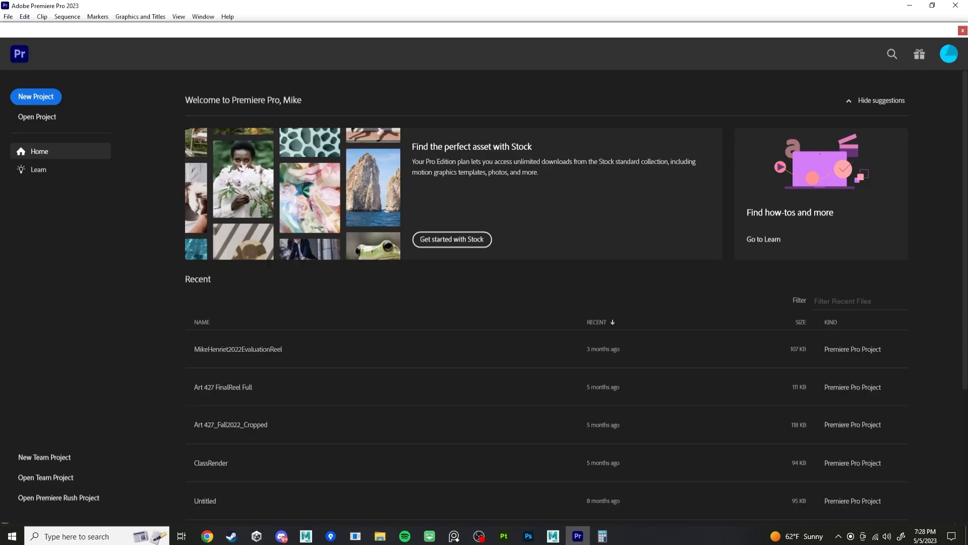
left_click(36, 96)
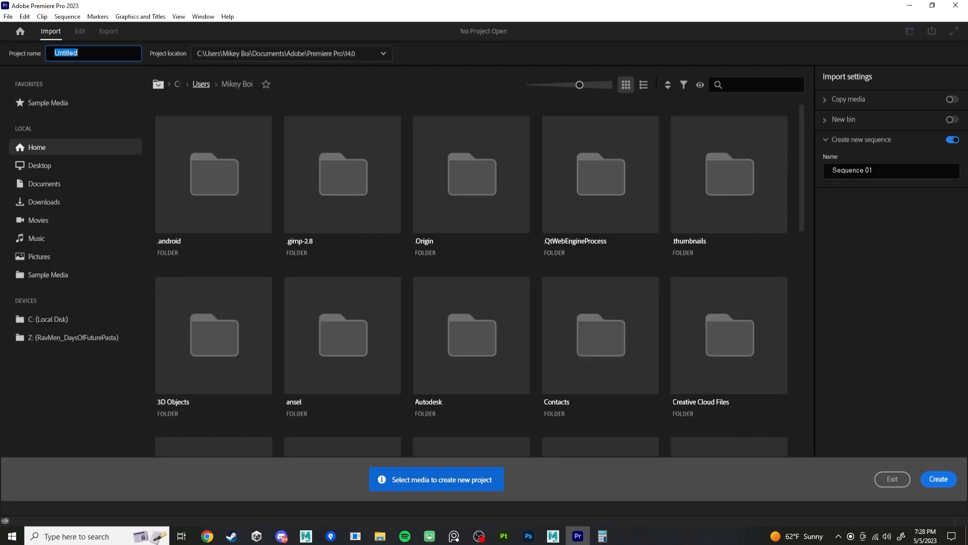
type("Final")
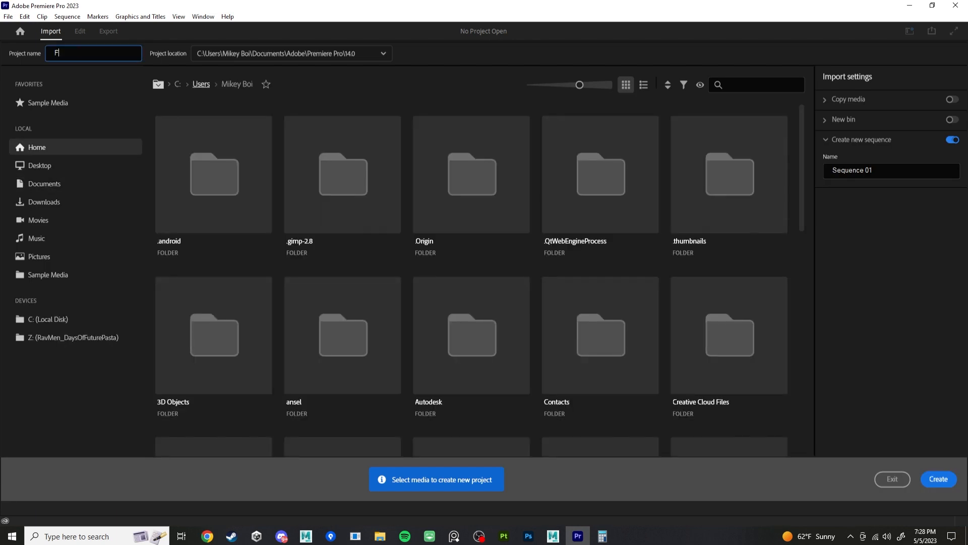
type("Render")
key("Return")
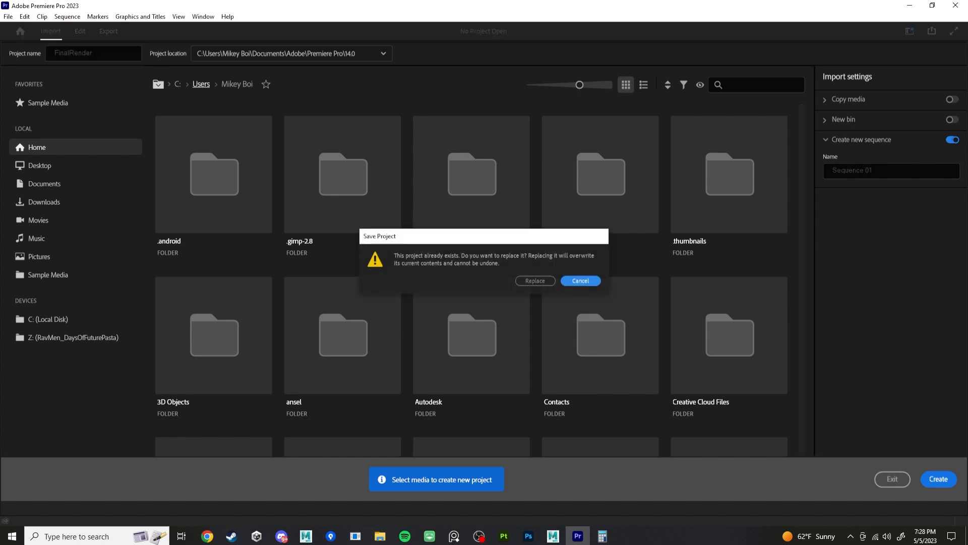
left_click(536, 281)
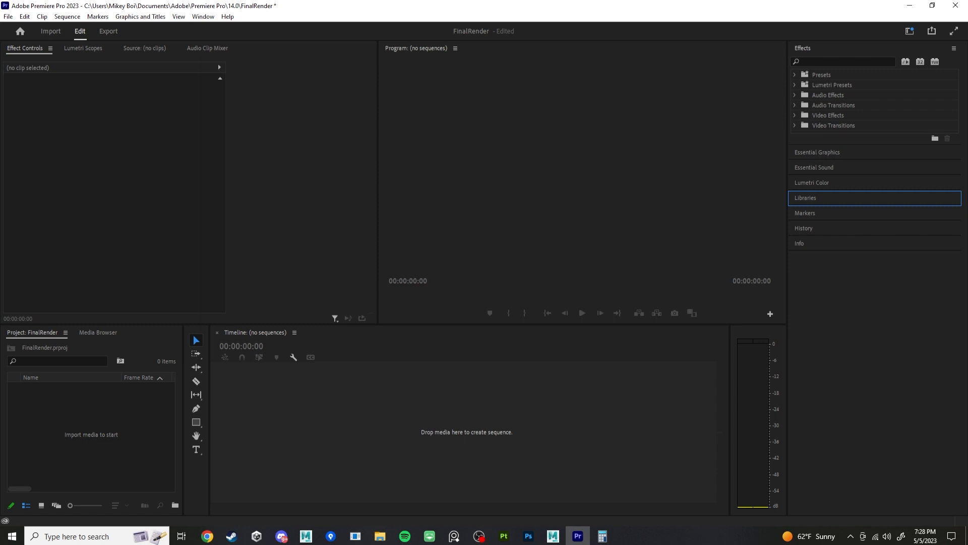
Step: Import the frames in images/TurntableRender into the project as an image sequence, starting from KingTurnTable0001
right_click(80, 416)
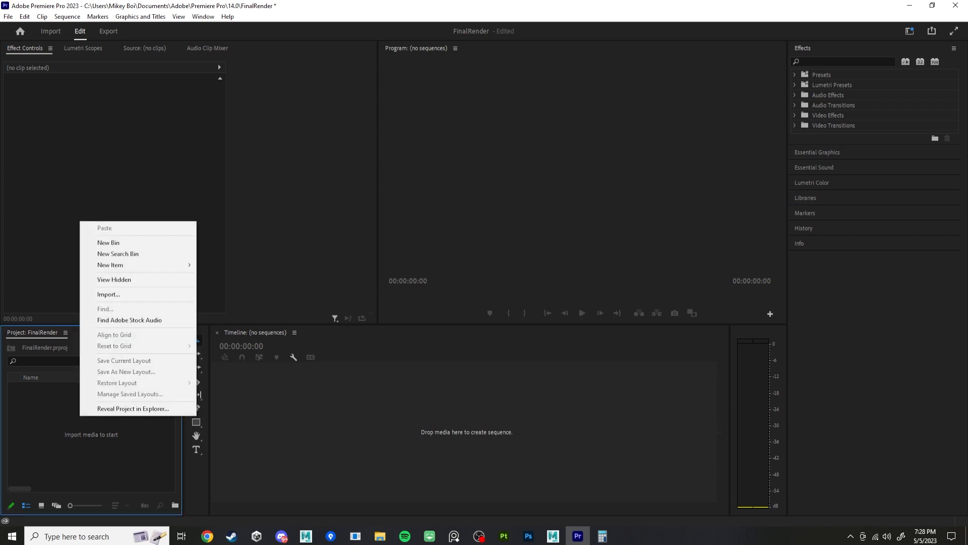
left_click(138, 294)
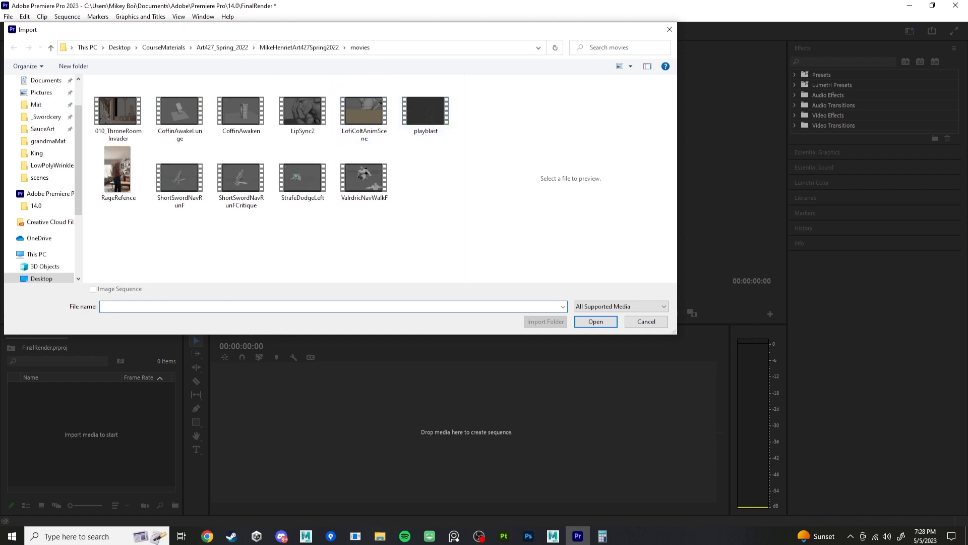
left_click(299, 48)
double_click(113, 148)
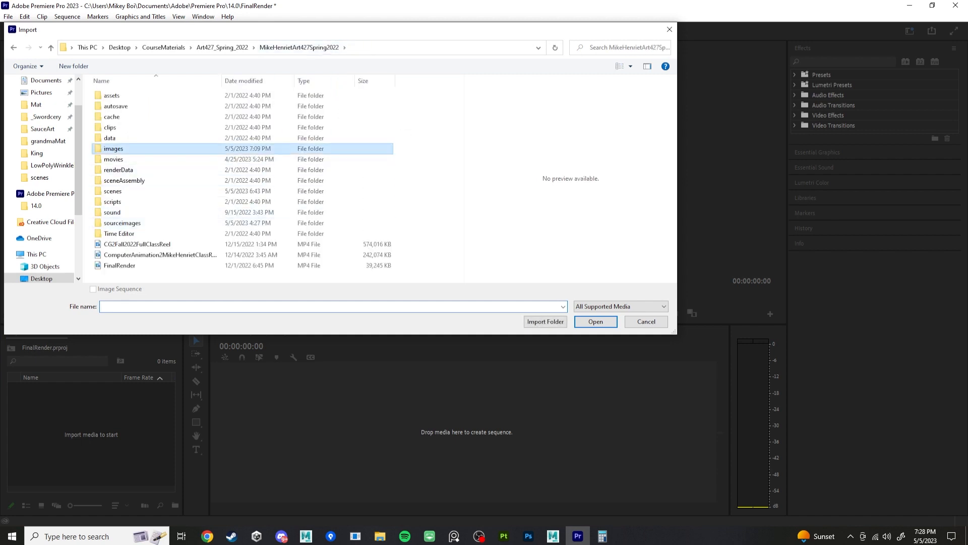
double_click(299, 106)
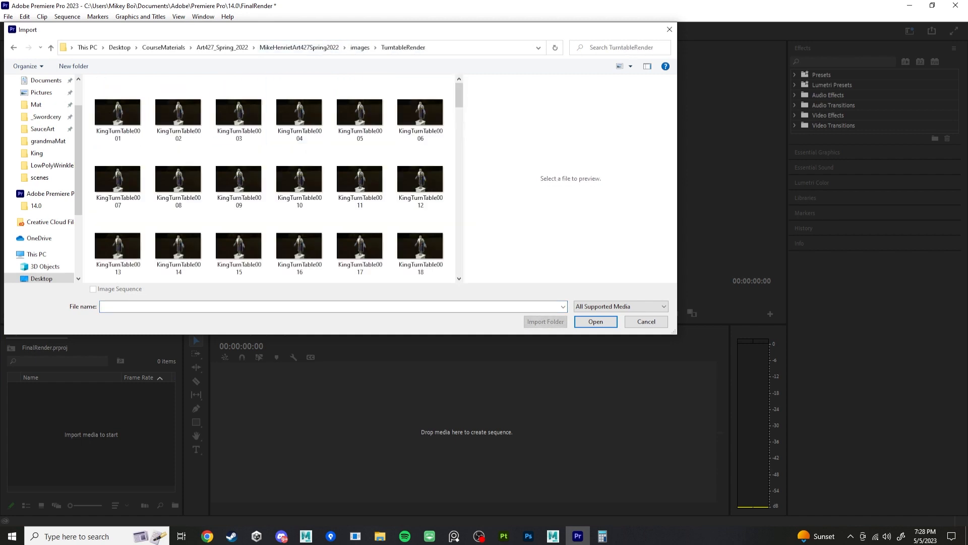
left_click(118, 111)
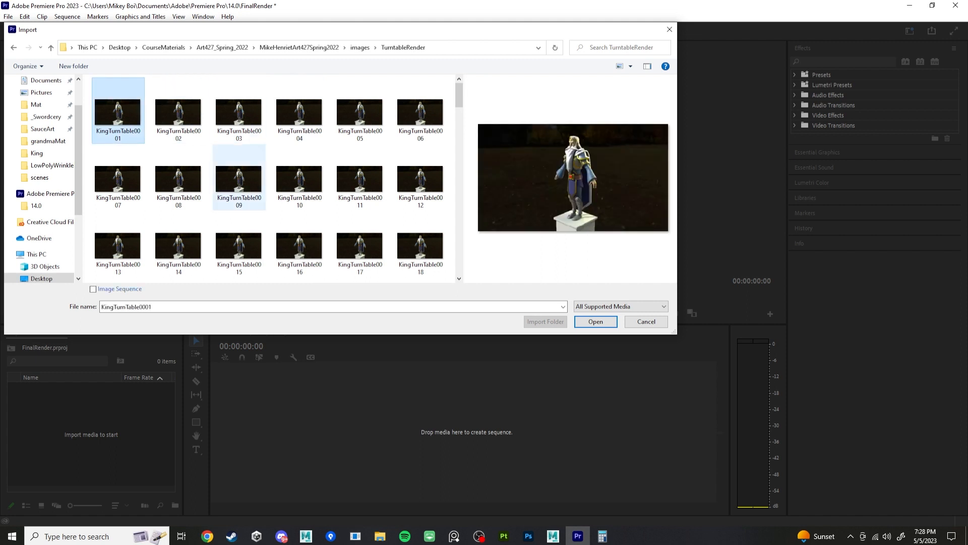
left_click(93, 289)
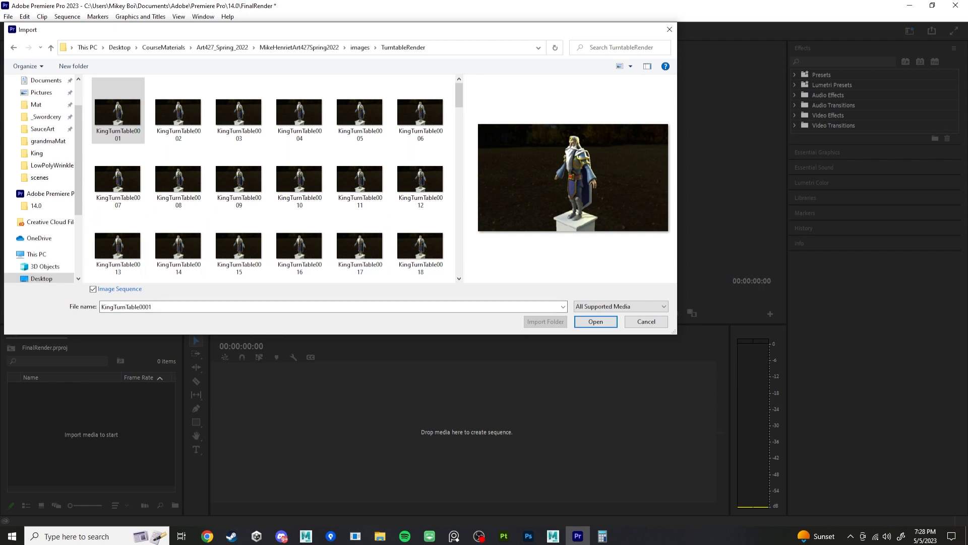
left_click(596, 321)
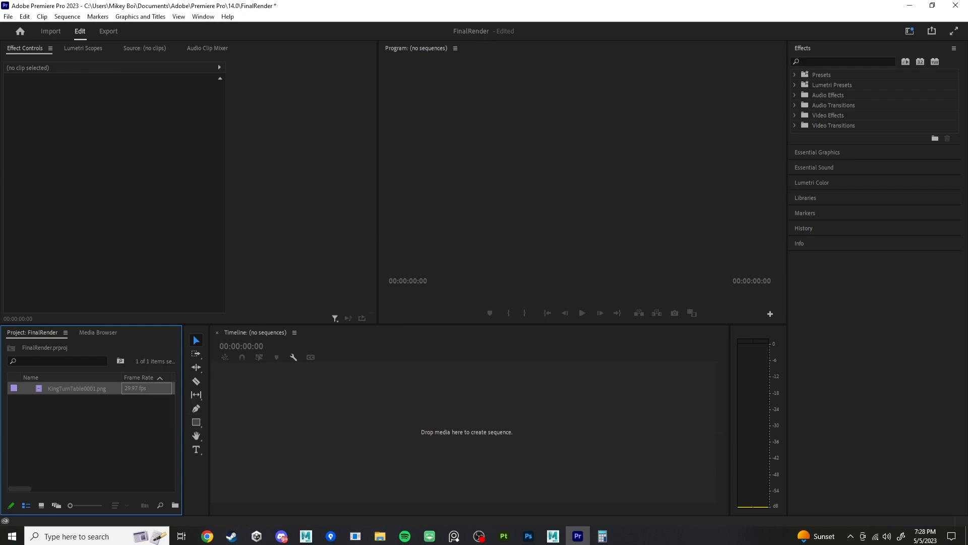
Step: Open the imported KingTurnTable0001.png sequence in the Source monitor and play through the king's turntable
double_click(134, 388)
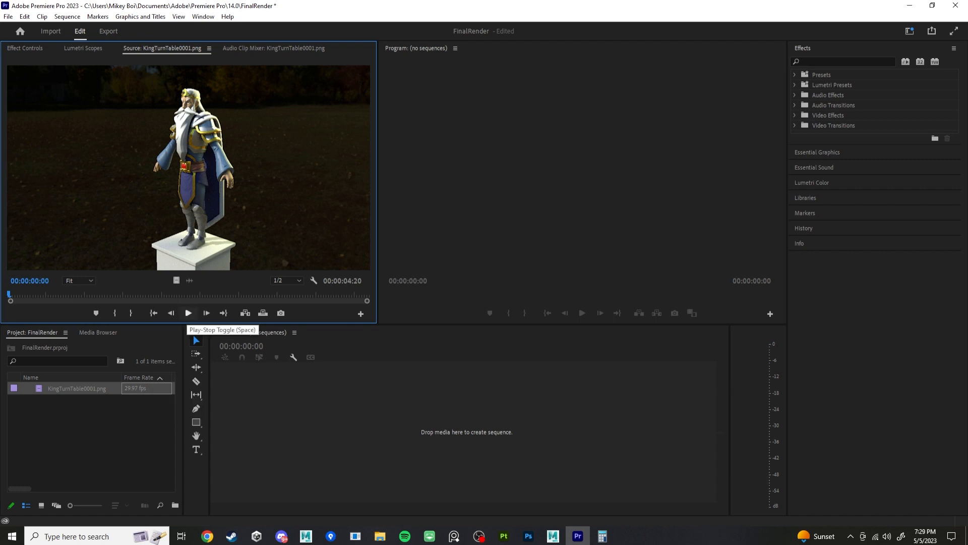
left_click(188, 312)
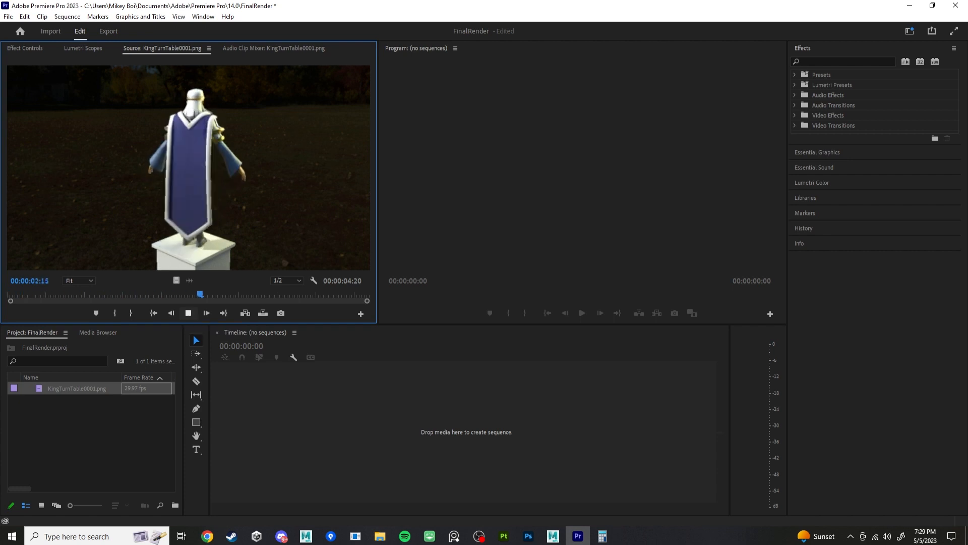
left_click(188, 313)
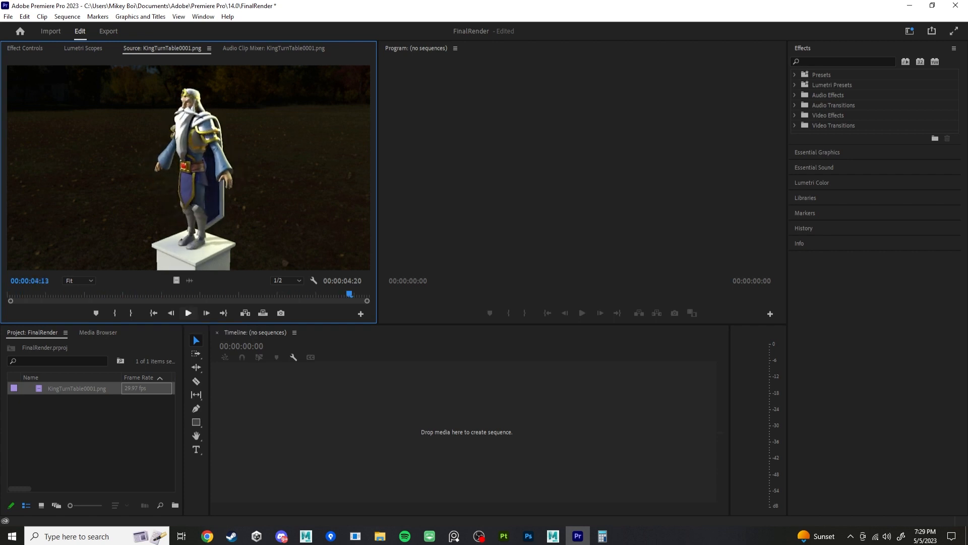
Step: Interpret the KingTurnTable0001.png footage at an assumed frame rate of 24 fps
right_click(131, 388)
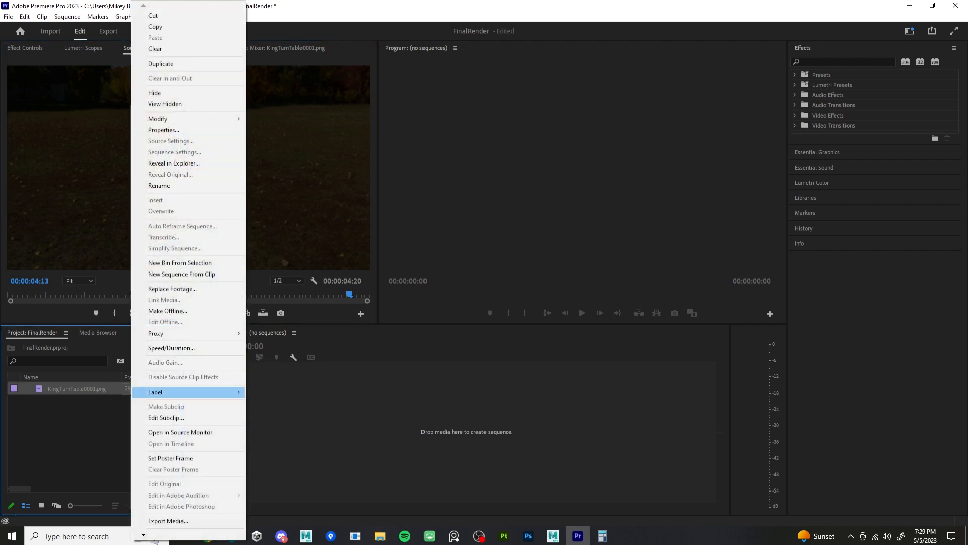
mouse_move(212, 119)
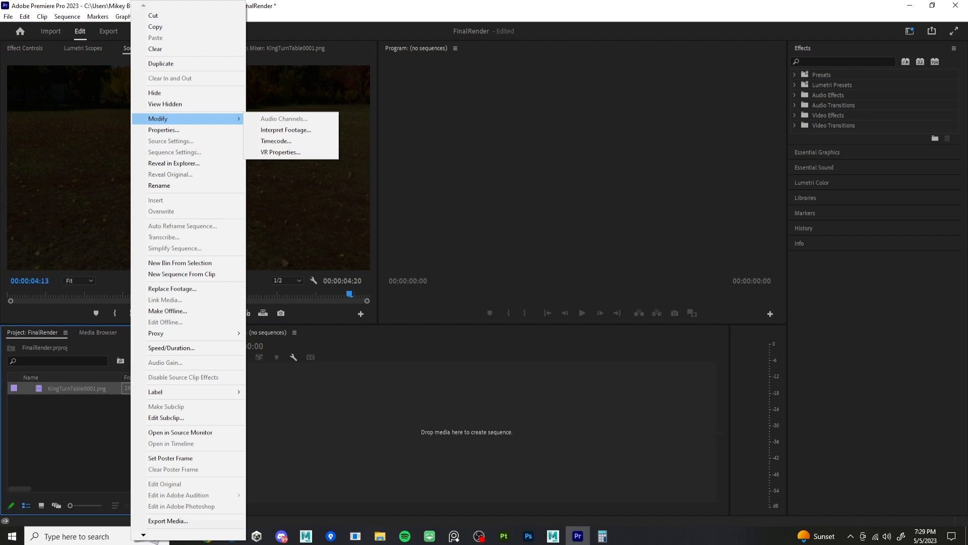
left_click(285, 129)
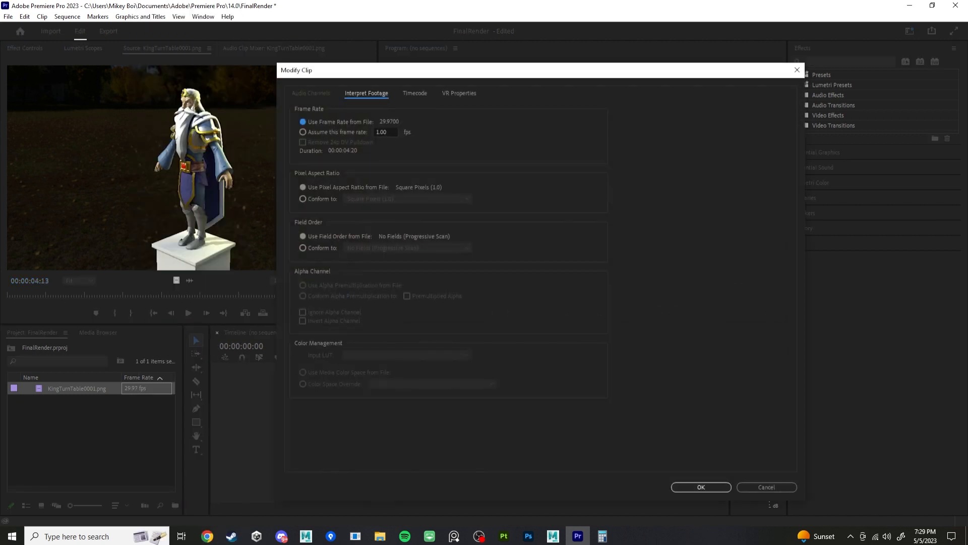
left_click(303, 132)
type("24")
key("Tab")
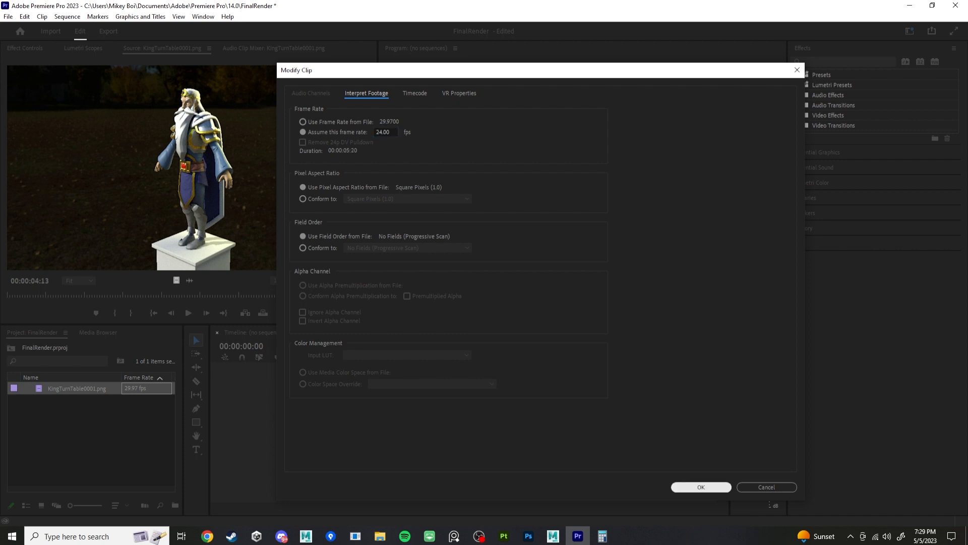
key("Return")
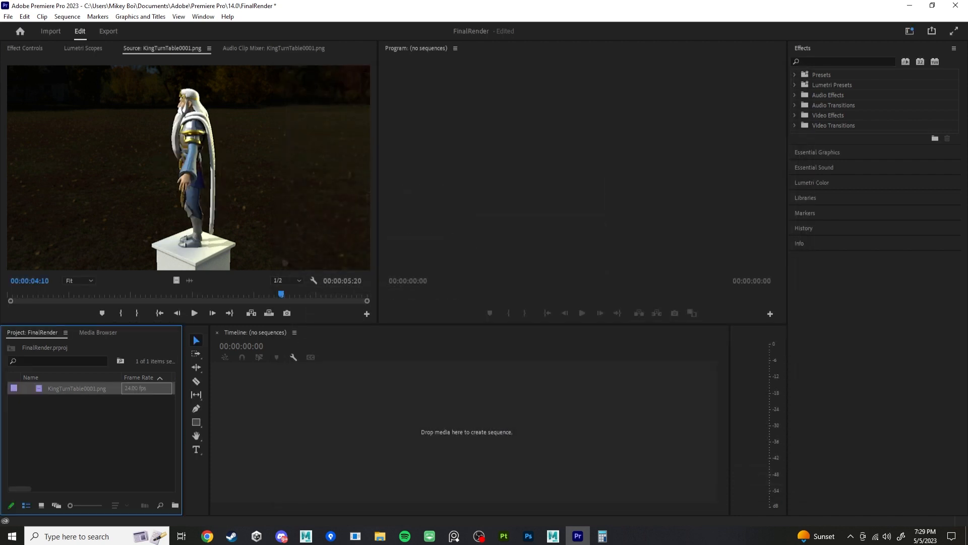
Step: Create a new sequence from the KingTurnTable0001.png footage and preview the turntable in the Program monitor
left_click_drag(77, 389, 466, 432)
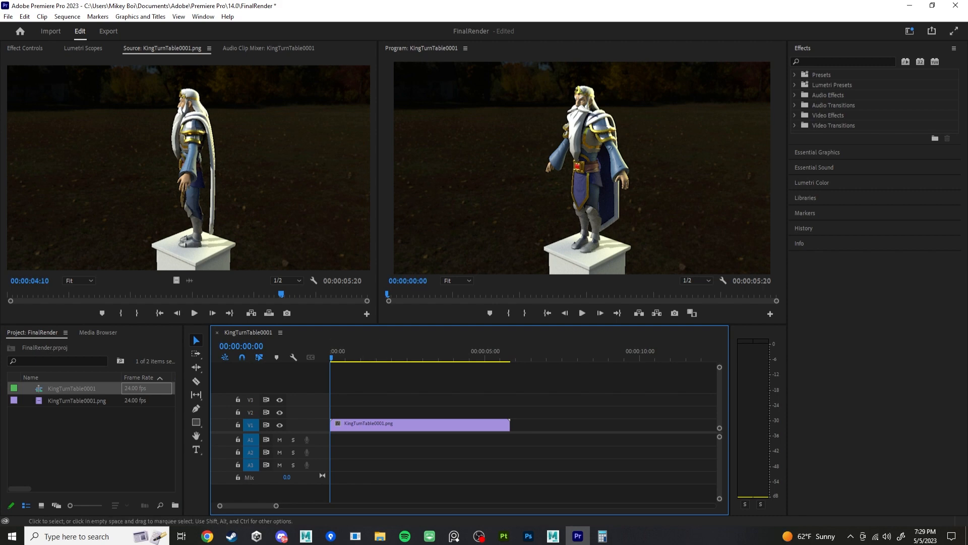
left_click(582, 312)
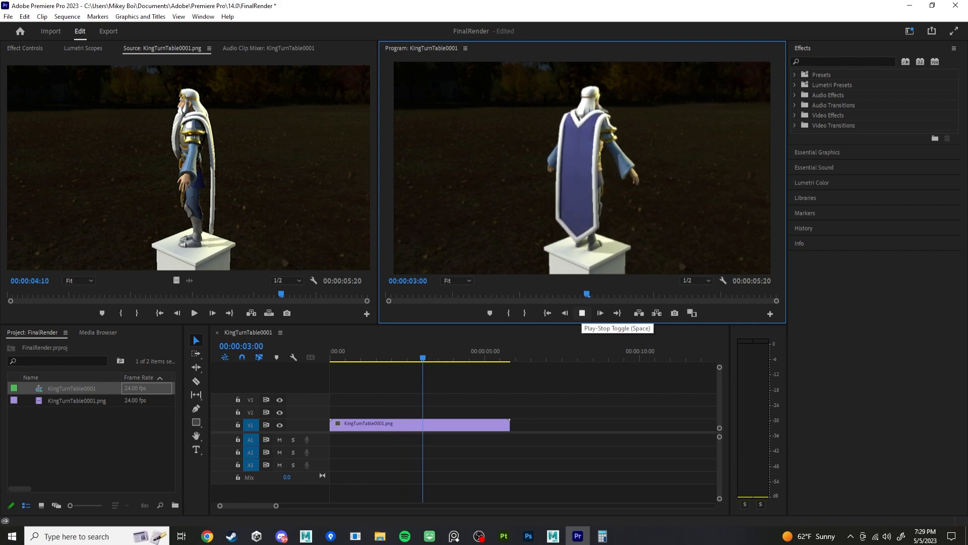
left_click(582, 313)
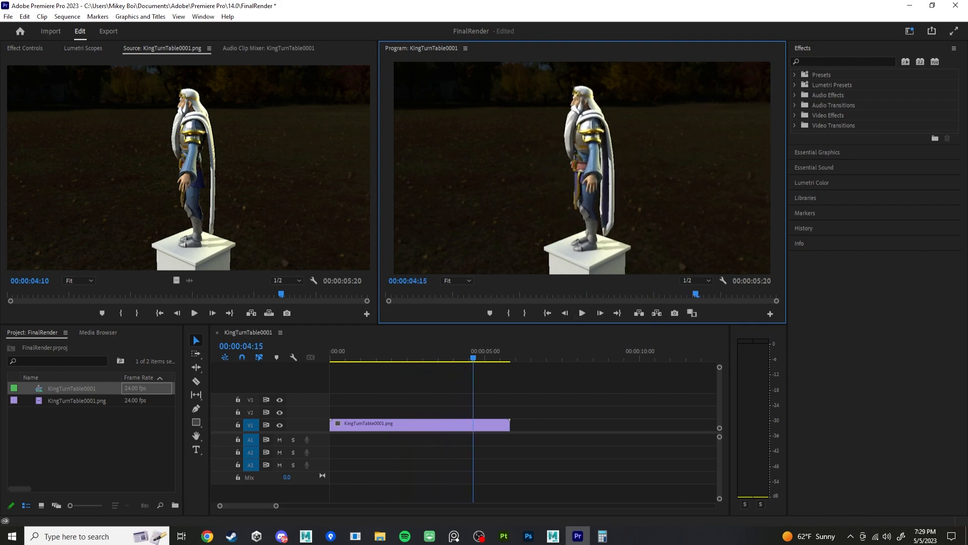
key("Right")
key("Right")
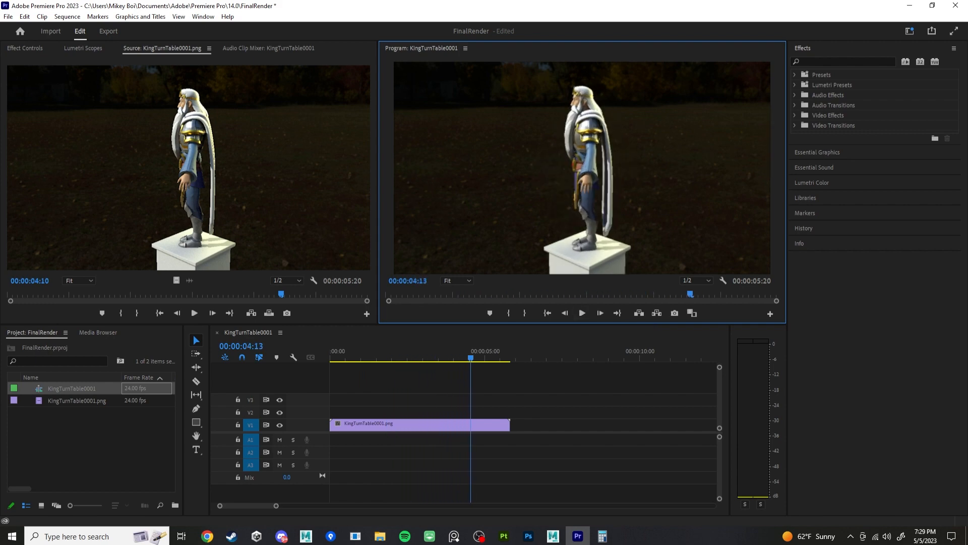
Step: Duplicate the turntable clip on V1 and butt the copy against the end of the first clip
left_click(463, 425)
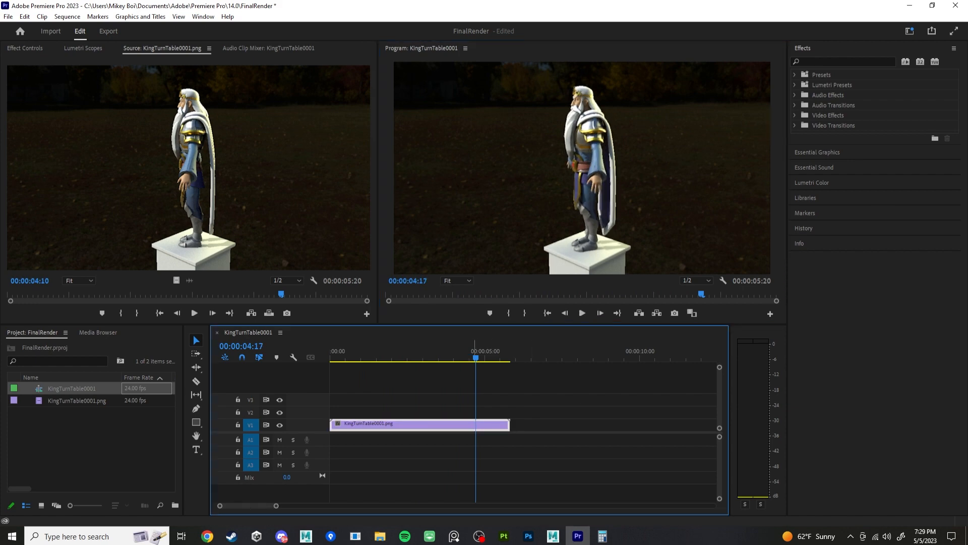
left_click_drag(519, 352, 524, 352)
key("ctrl+v")
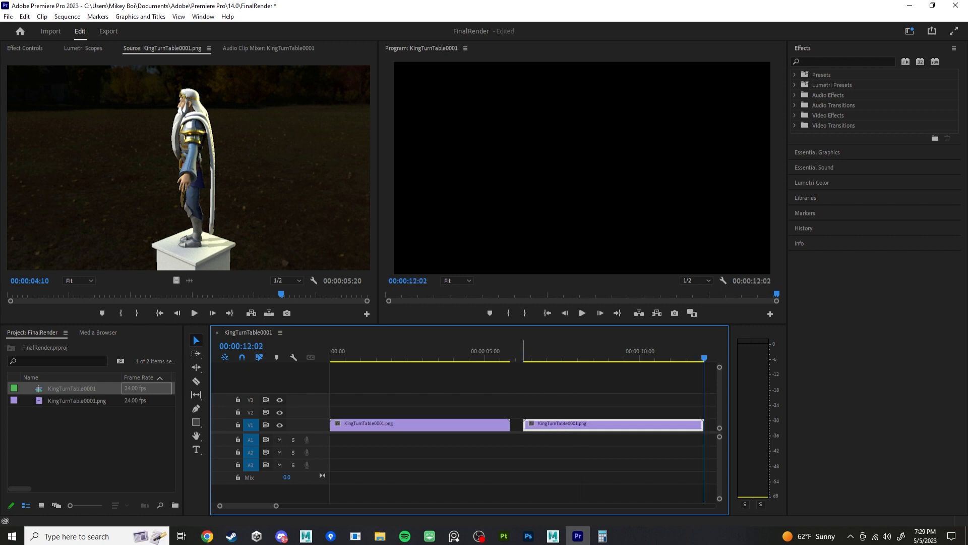
left_click_drag(577, 425, 565, 426)
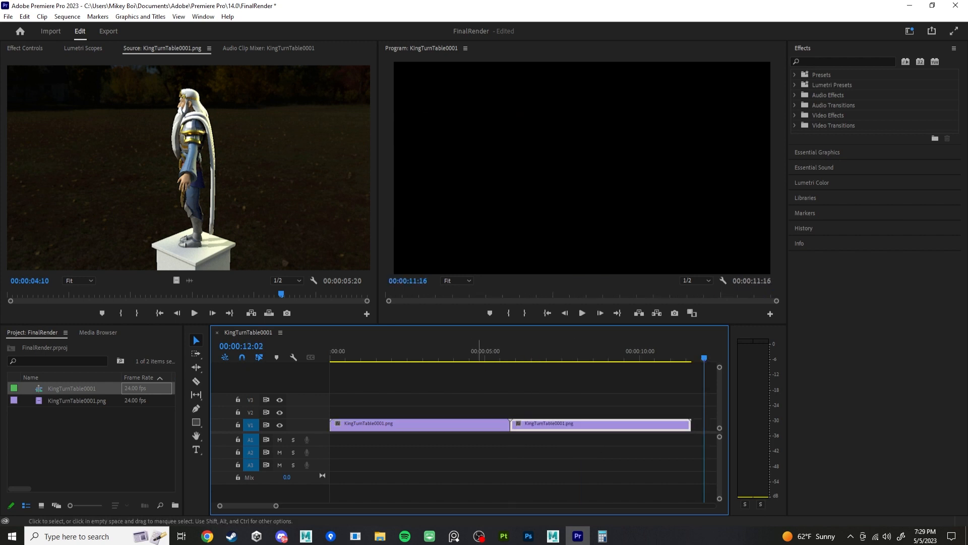
Step: Duplicate both turntable clips on V1 and close the gap so four clips run back to back
scroll(523, 429, "down", 6, "alt")
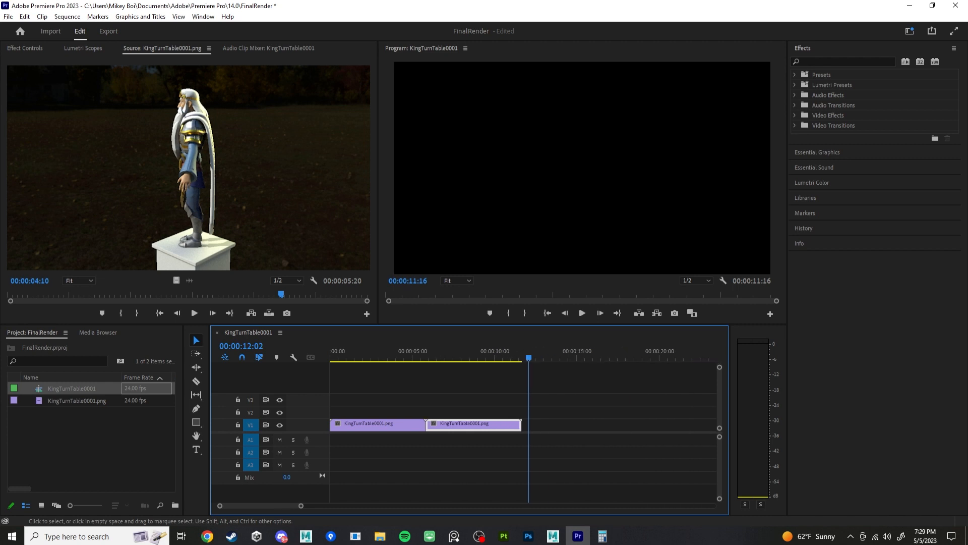
left_click(389, 425)
left_click(473, 425, "shift")
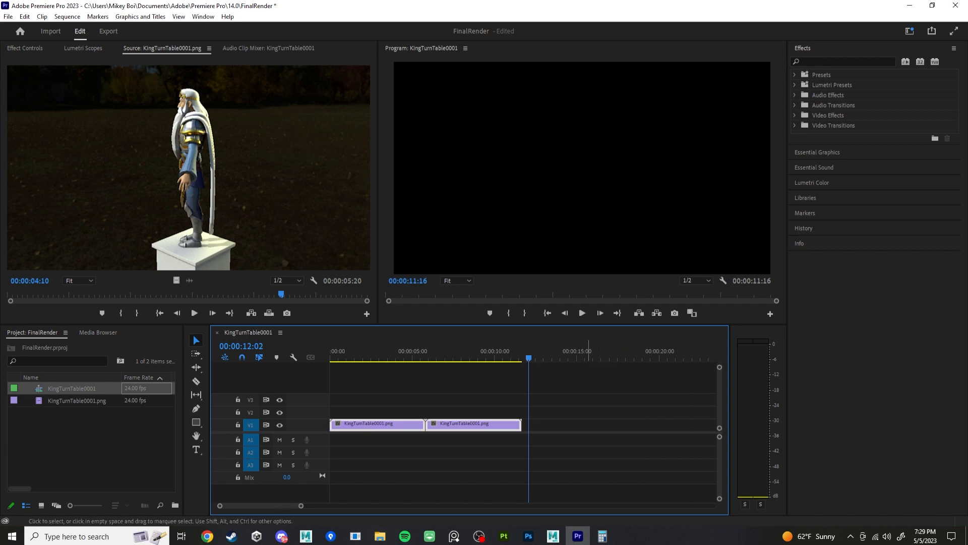
key("ctrl+v")
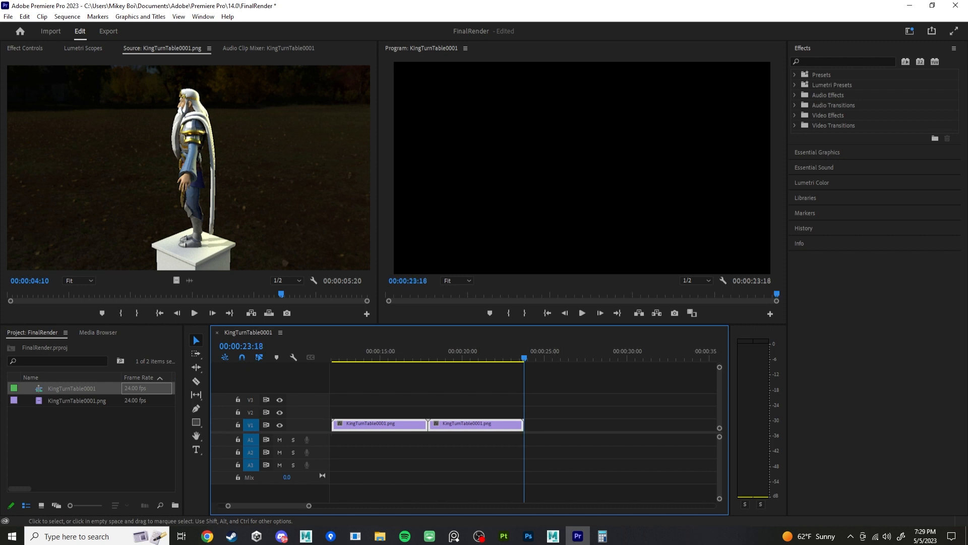
key("minus")
key("minus")
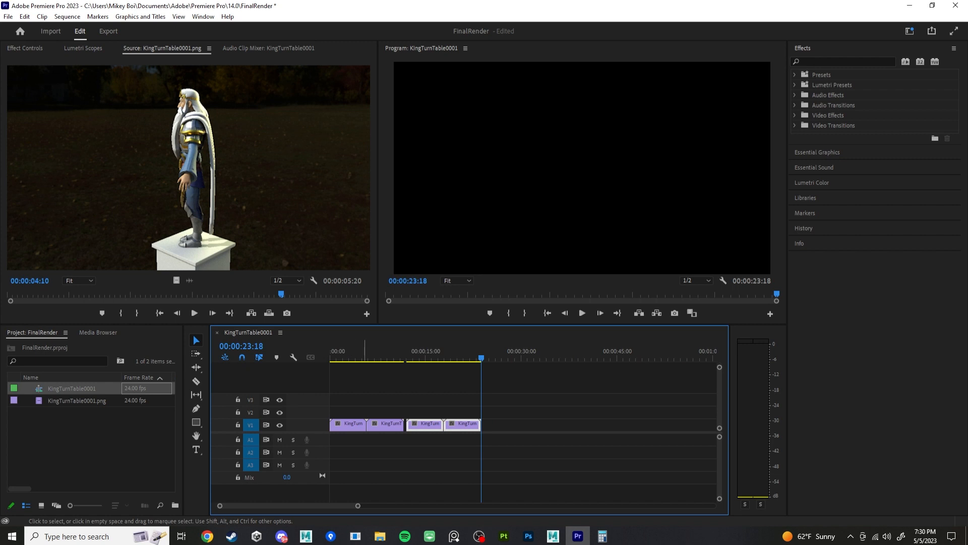
left_click_drag(426, 425, 423, 425)
Step: Play the four-clip turntable sequence from its start and check how the repeated rotations loop
key("Home")
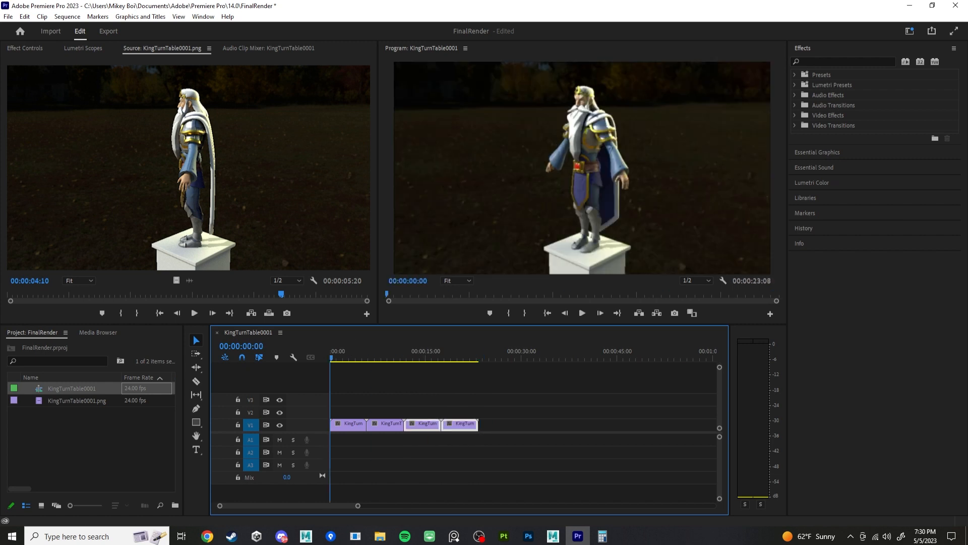
left_click(582, 312)
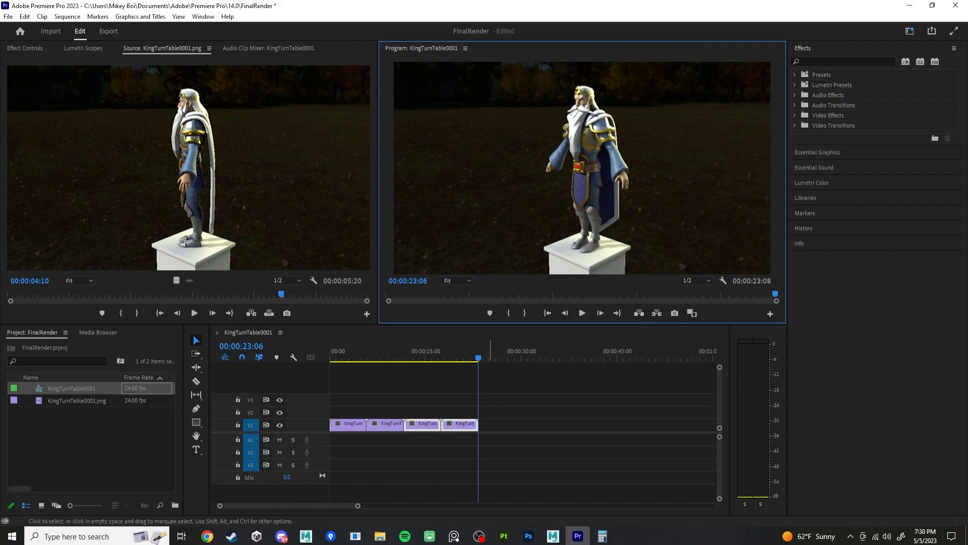
left_click(481, 356)
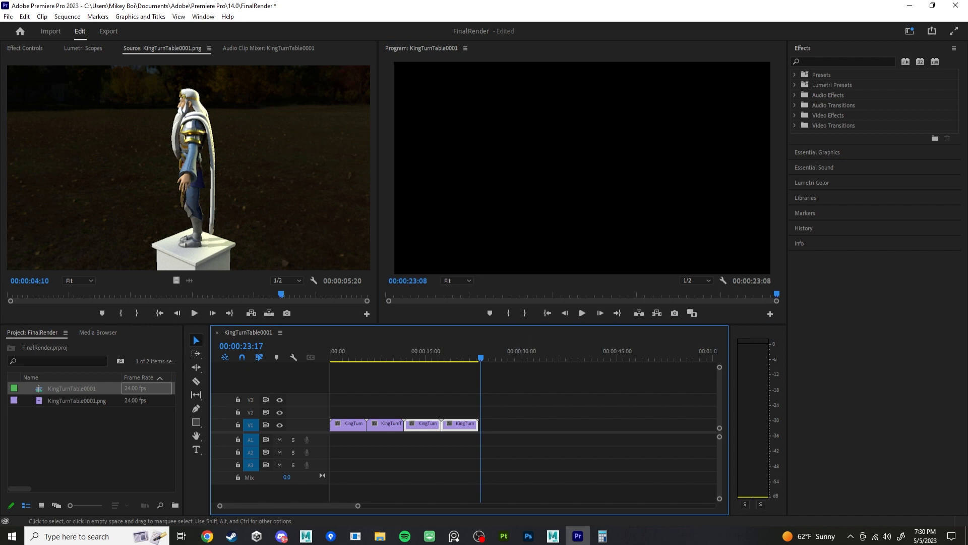
left_click(522, 385)
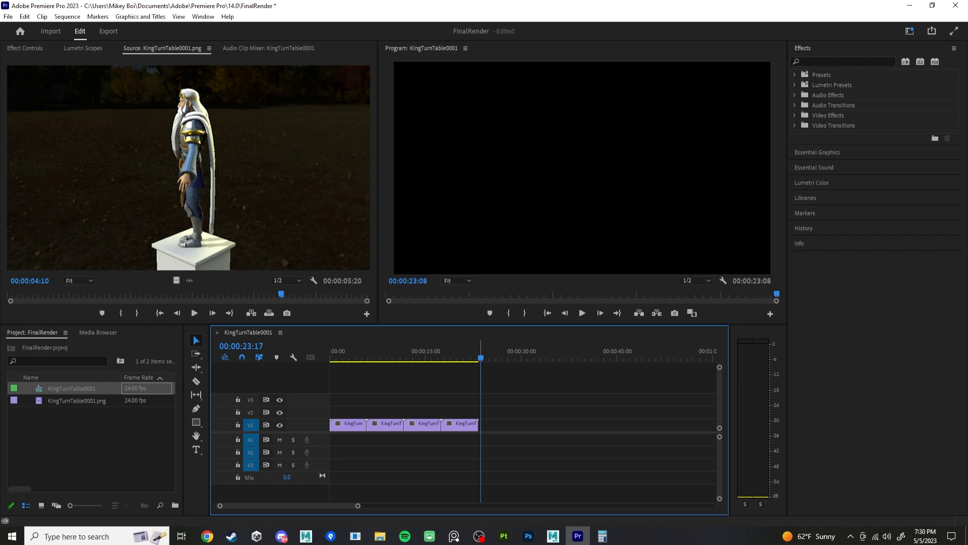
left_click_drag(481, 358, 663, 358)
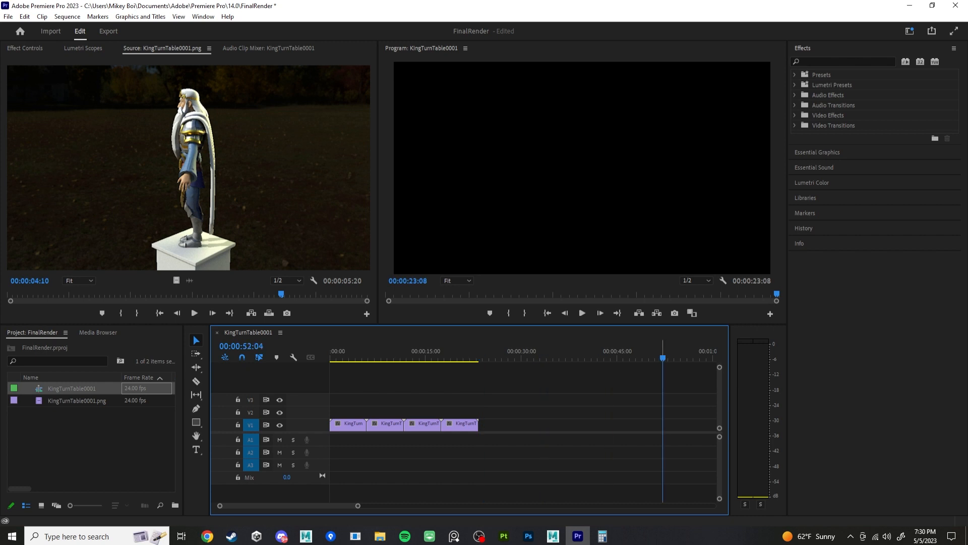
left_click(482, 358)
Step: Shift all four turntable clips about 3 seconds later on V1, leaving an empty gap at the sequence start
left_click_drag(523, 406, 358, 445)
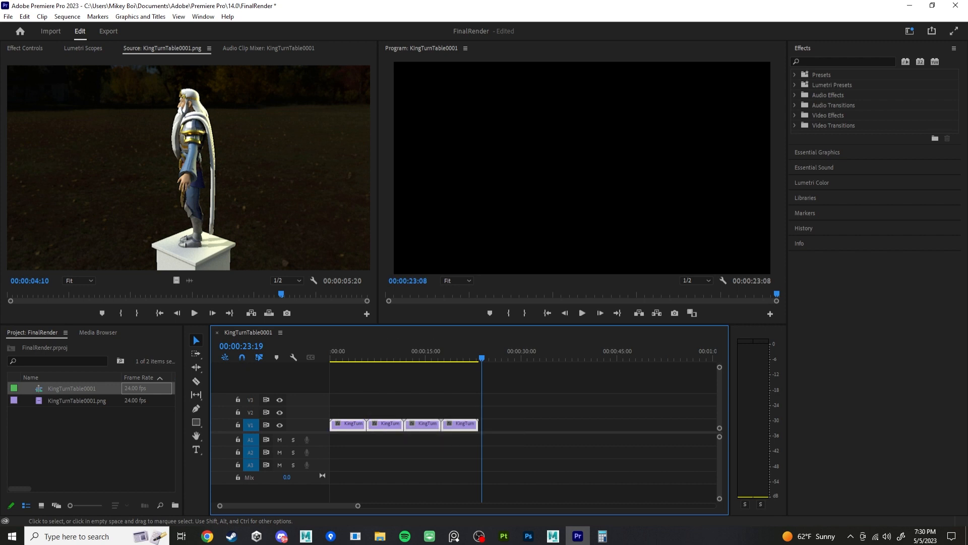
key("Home")
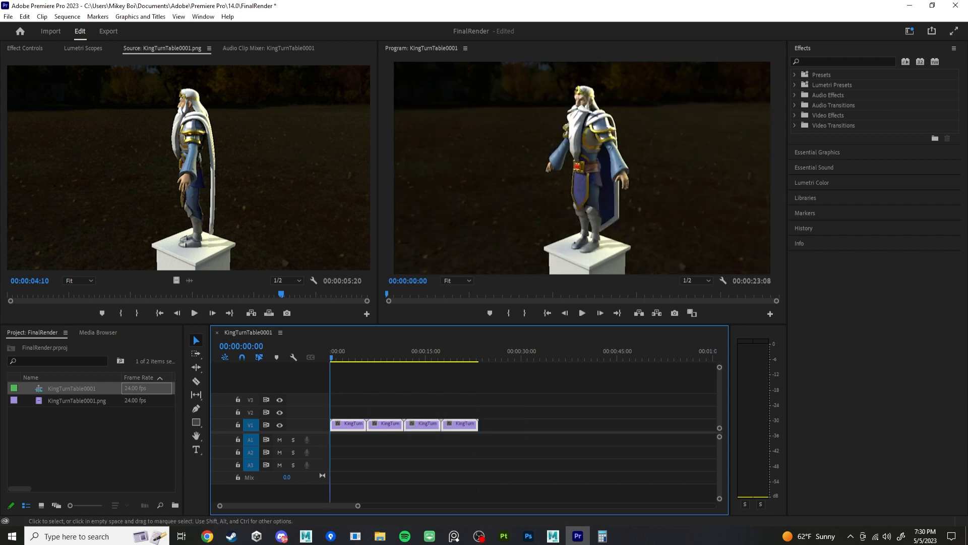
left_click_drag(346, 426, 367, 426)
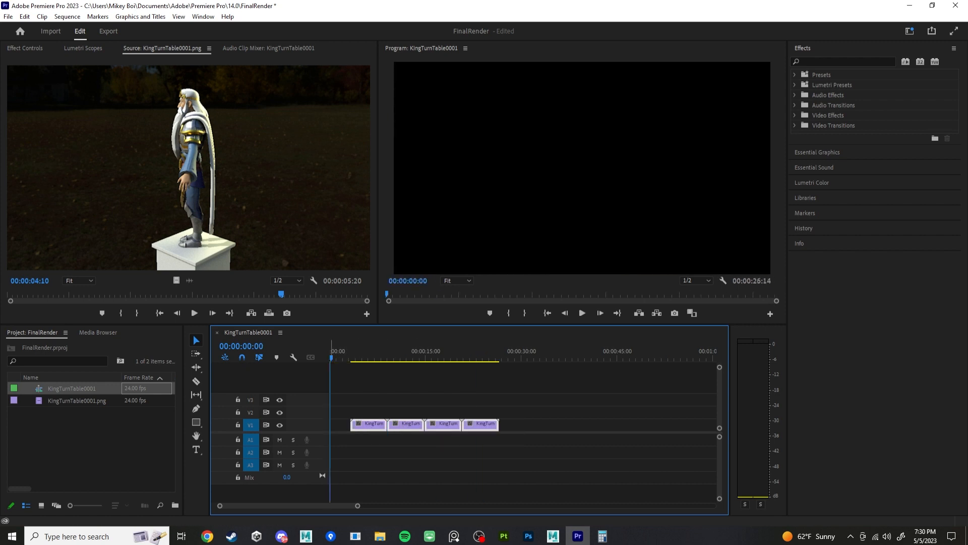
left_click(376, 406)
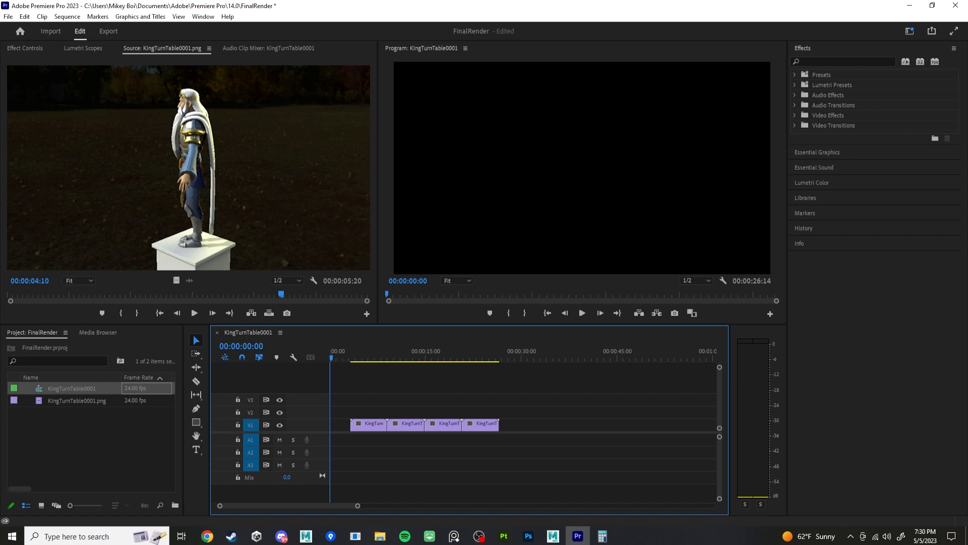
Step: Create a Black Video item at 960 x 540, 24 fps, with square pixels
left_click(96, 446)
right_click(82, 439)
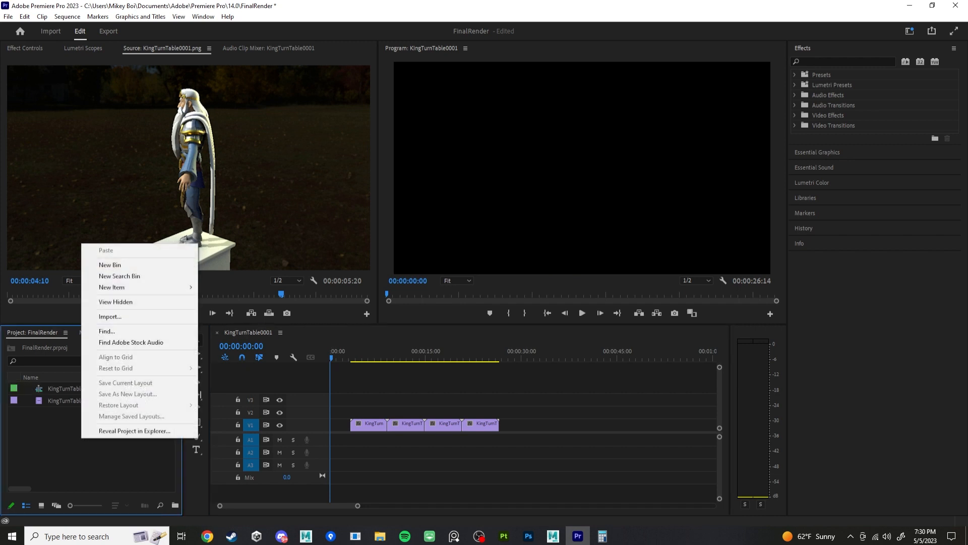
mouse_move(116, 287)
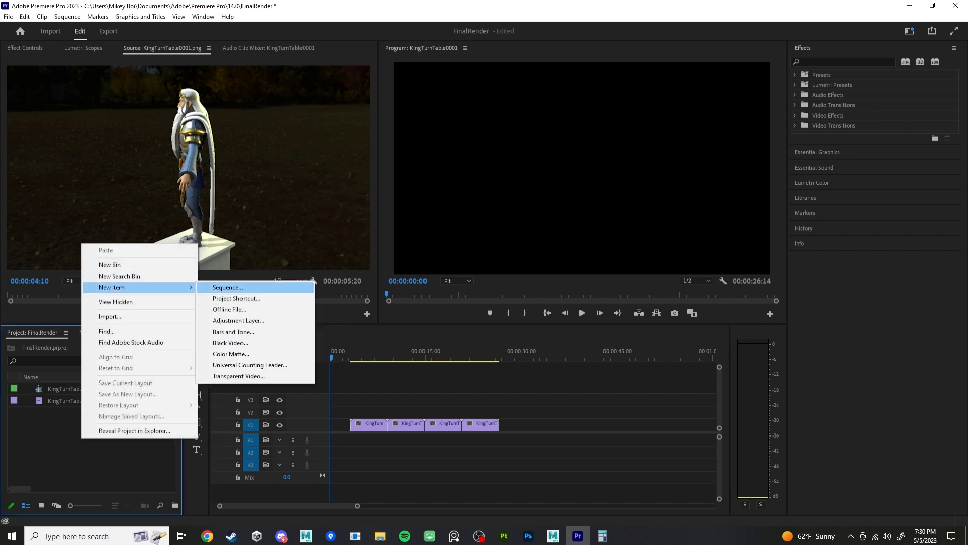
left_click(231, 342)
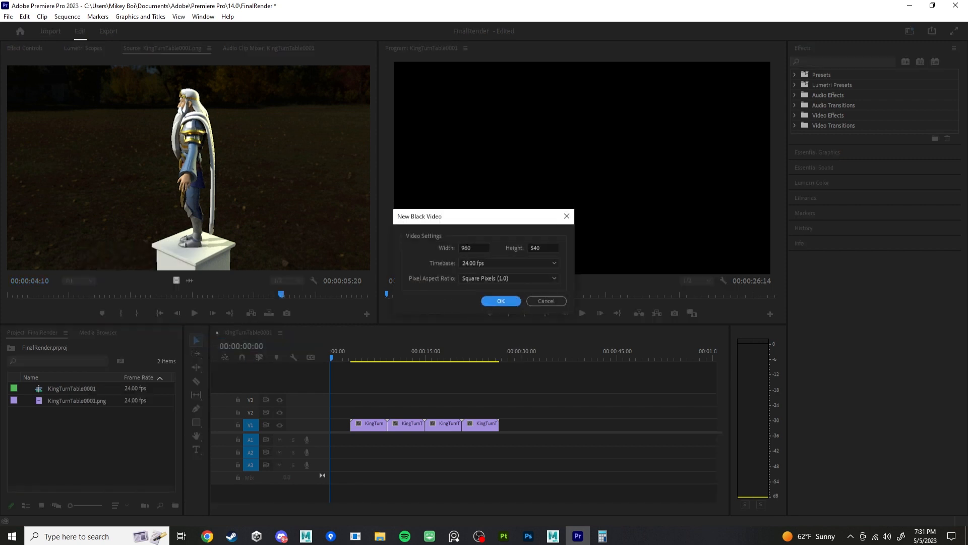
key("Return")
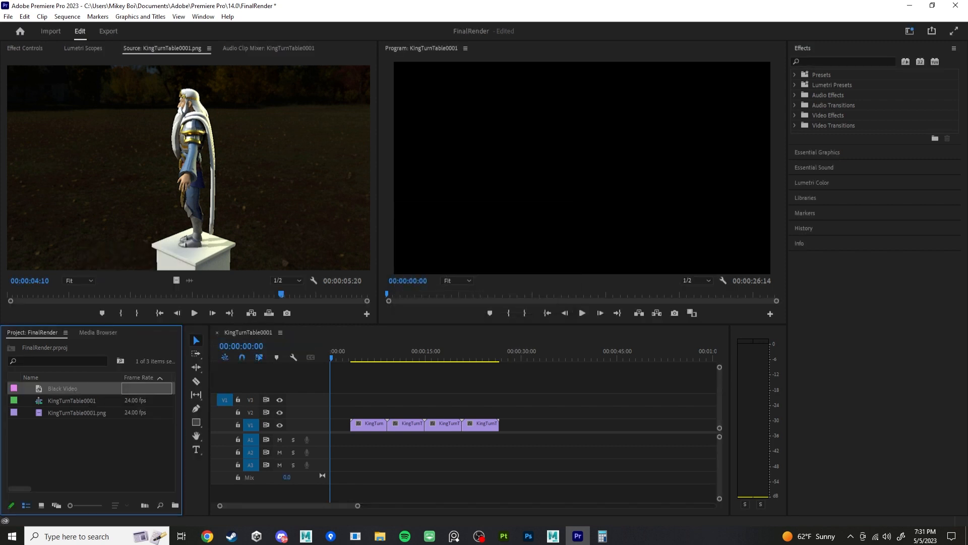
Step: Place the Black Video at the start of V2 and move the four turntable clips up to V3
left_click_drag(351, 424, 332, 412)
left_click_drag(510, 407, 377, 400)
left_click(391, 423)
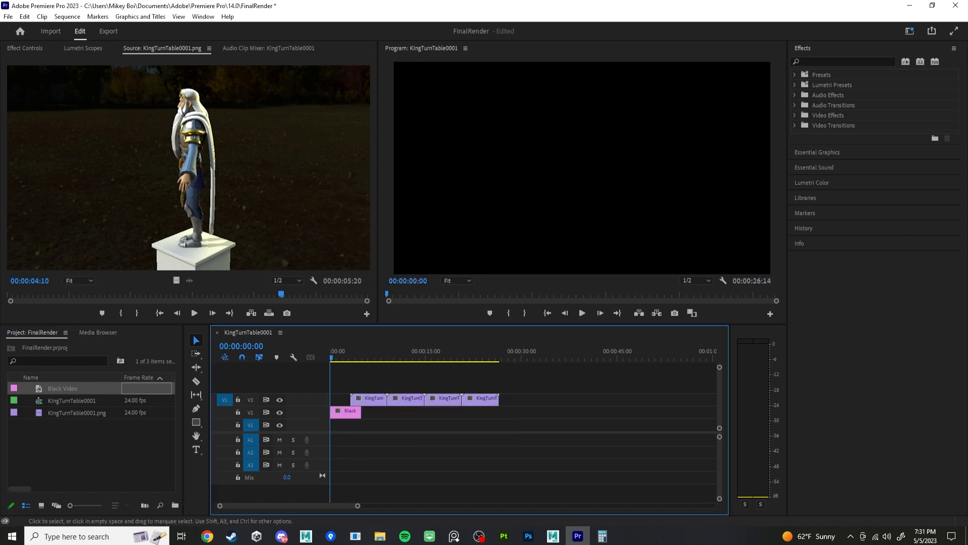
Step: Apply the Simple Text video effect to the Black Video clip on V2 and open that clip in the Source monitor
left_click(348, 413)
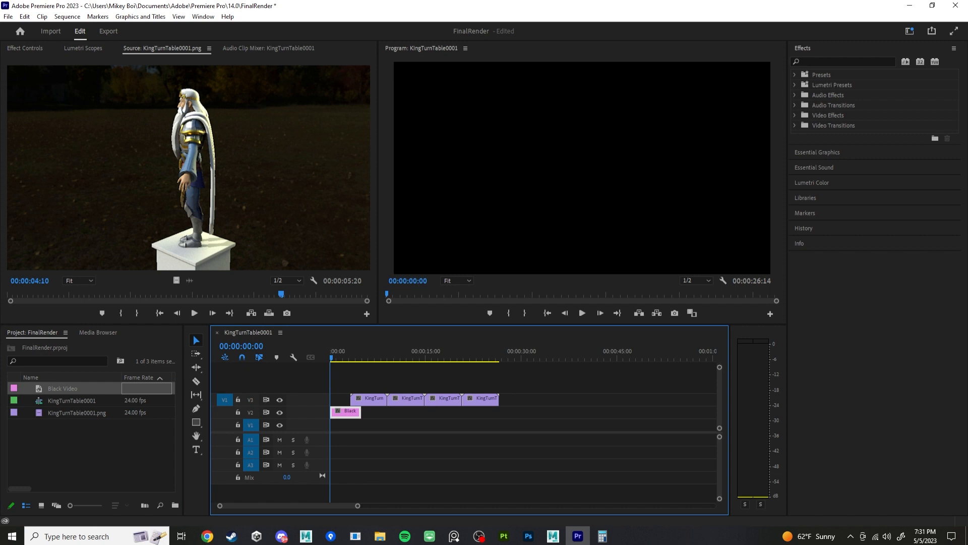
left_click(829, 62)
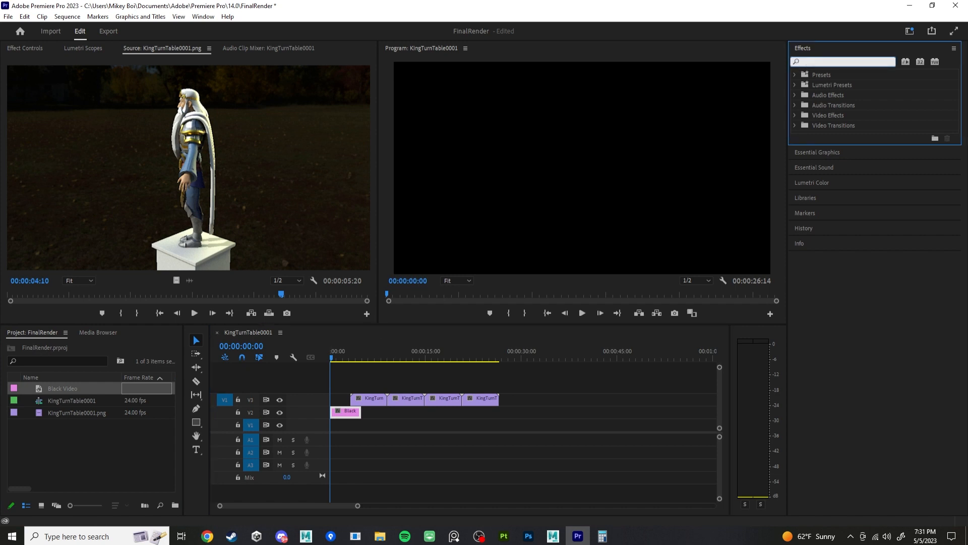
type("tex")
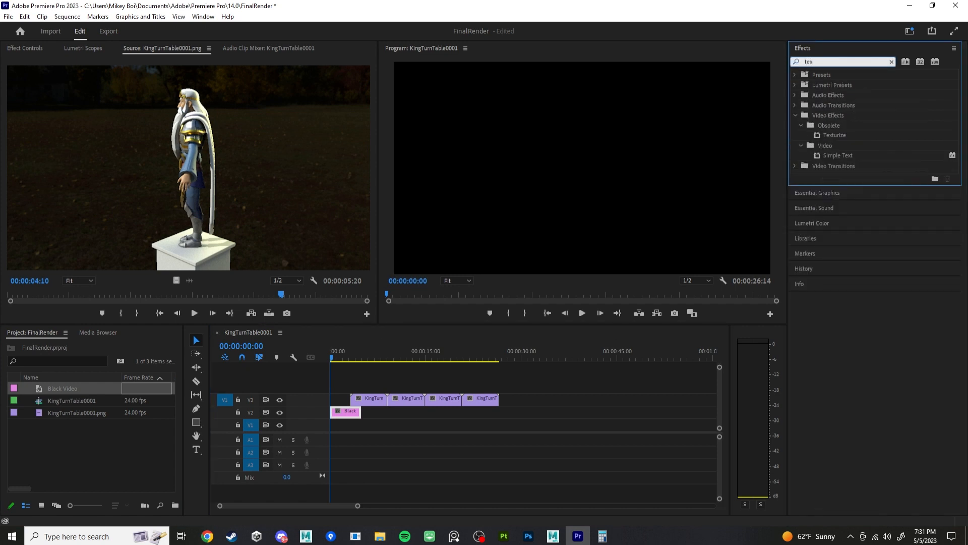
double_click(838, 155)
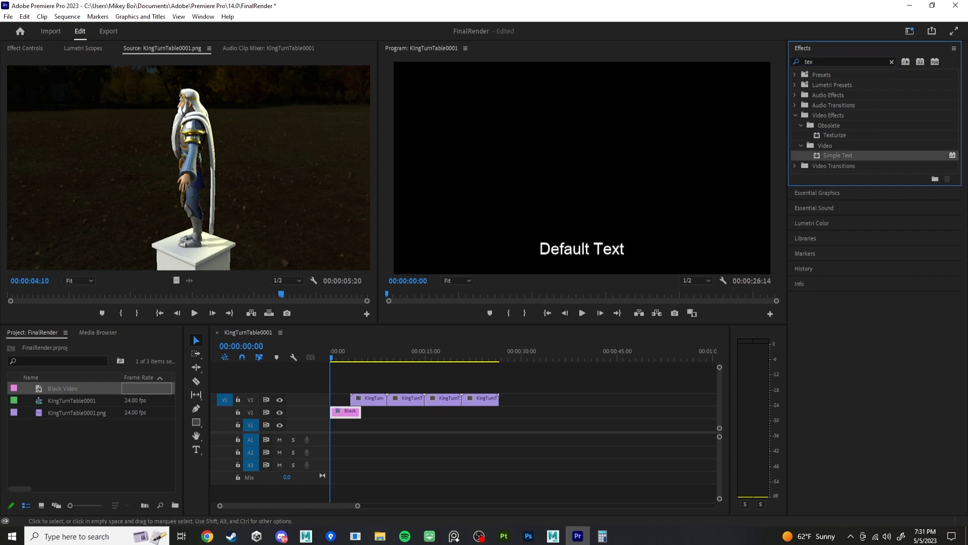
double_click(346, 412)
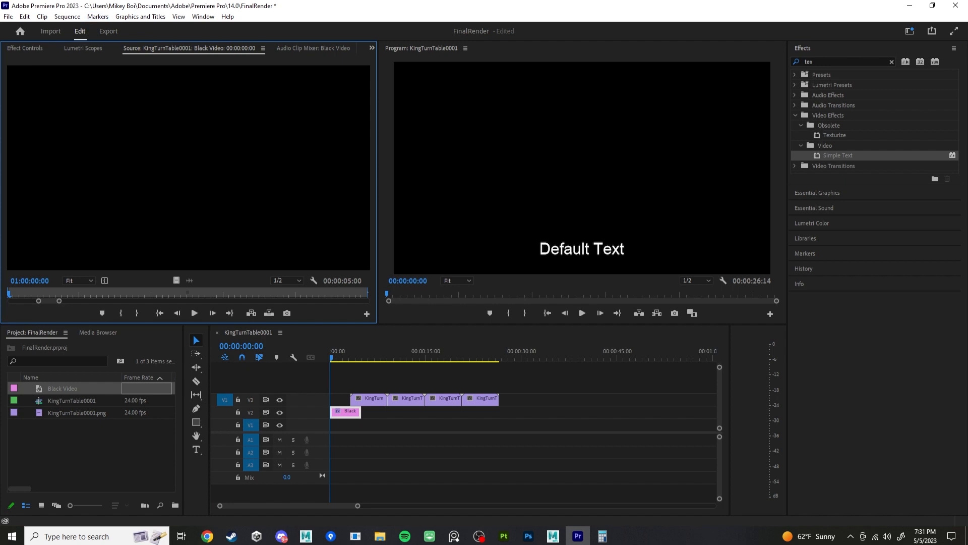
Step: Set the Simple Text effect's vertical position to 287.2 and change its text to "My Name: Computer Animation 1"
left_click(25, 48)
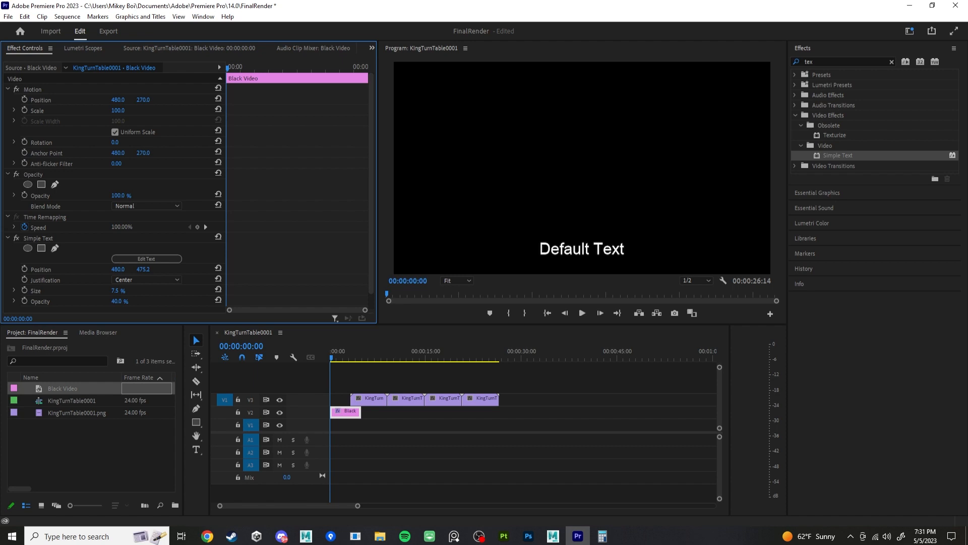
left_click_drag(143, 270, 49, 269)
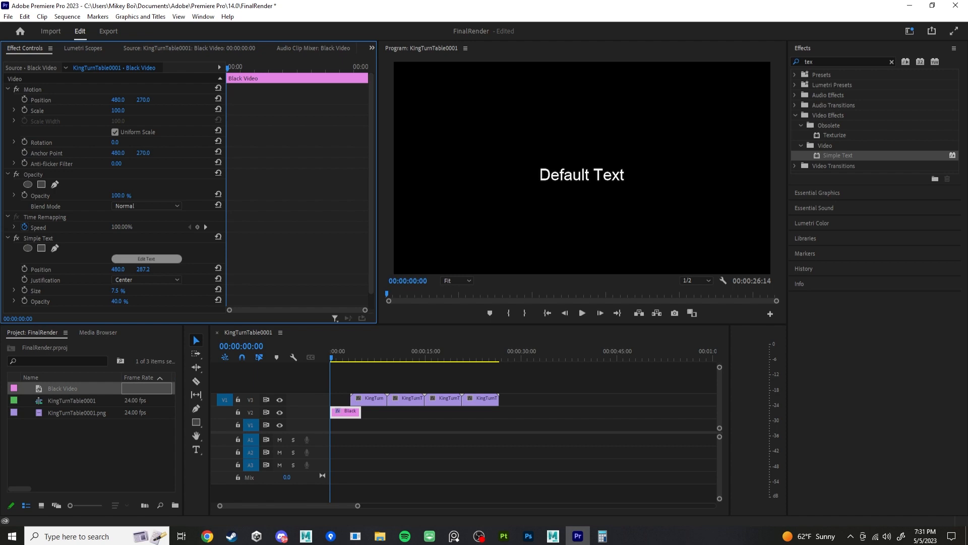
left_click(146, 258)
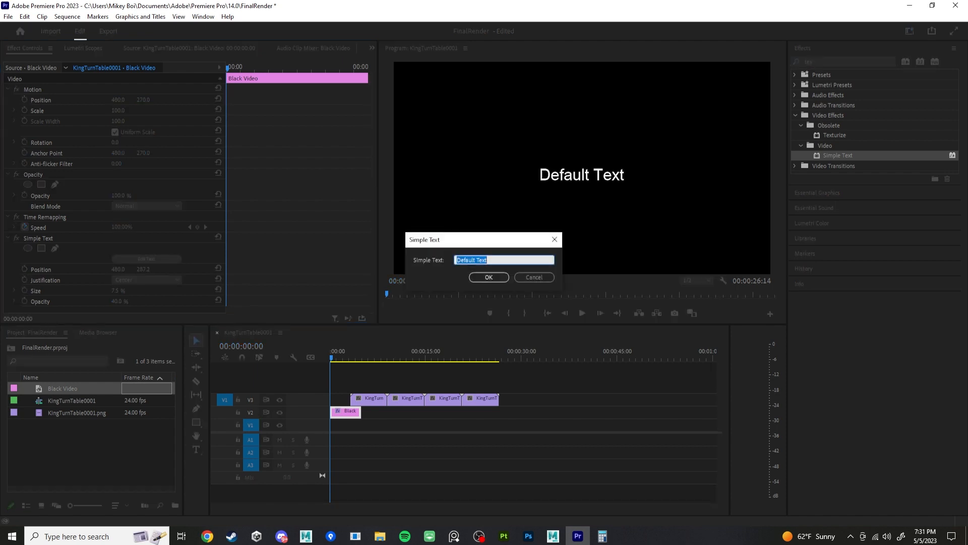
type("My Name: Computer Animation 1")
key("Return")
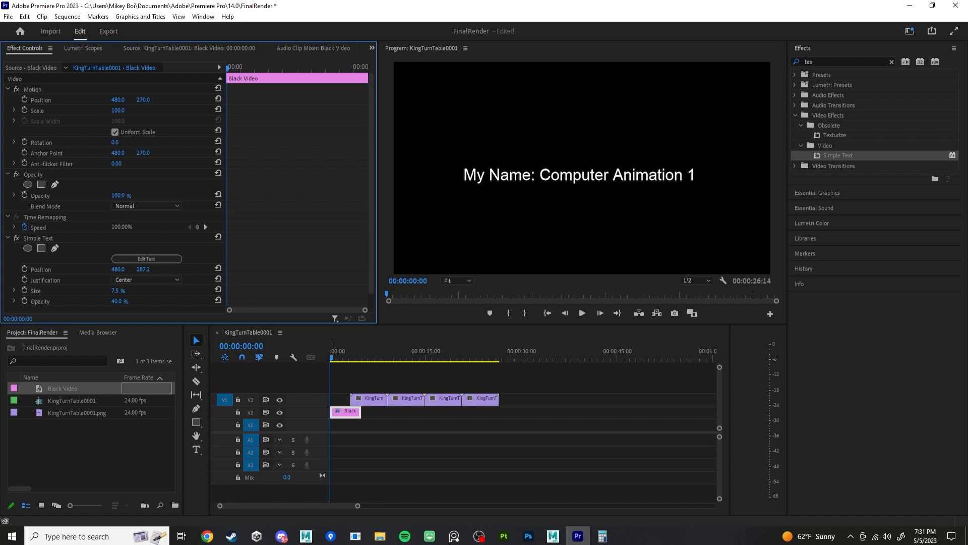
Step: Keyframe the Black Video clip's overall opacity at 0% at the start of the sequence
left_click(346, 357)
left_click_drag(346, 357, 331, 357)
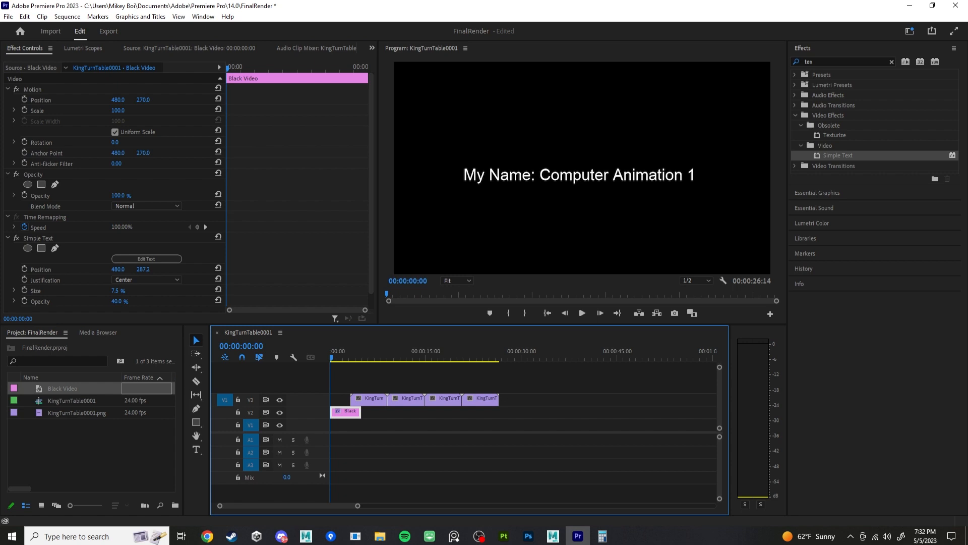
left_click(14, 301)
scroll(191, 193, "down", 2)
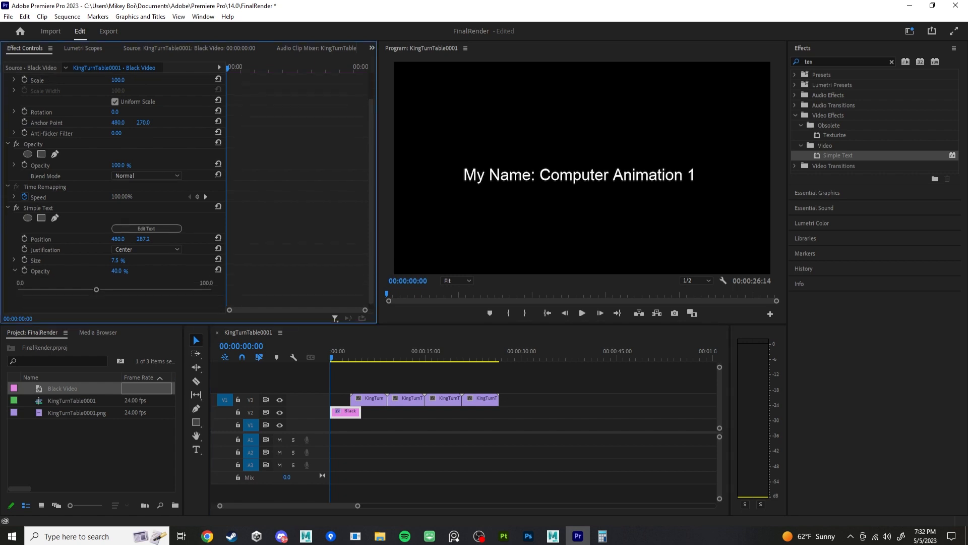
mouse_move(97, 290)
left_mouse_down()
mouse_move(19, 289)
mouse_move(212, 289)
mouse_move(31, 289)
mouse_move(96, 290)
left_mouse_up()
left_click_drag(119, 165, 66, 166)
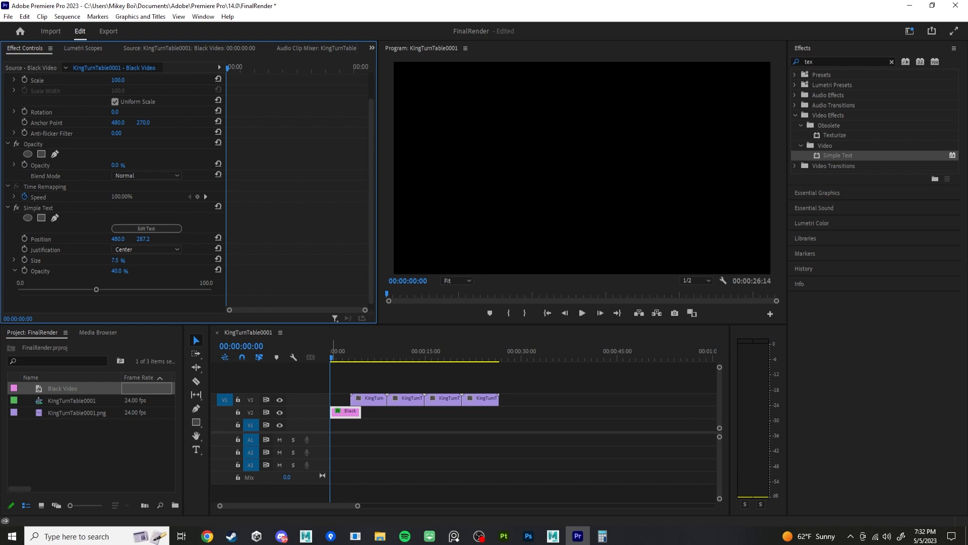
left_click(24, 164)
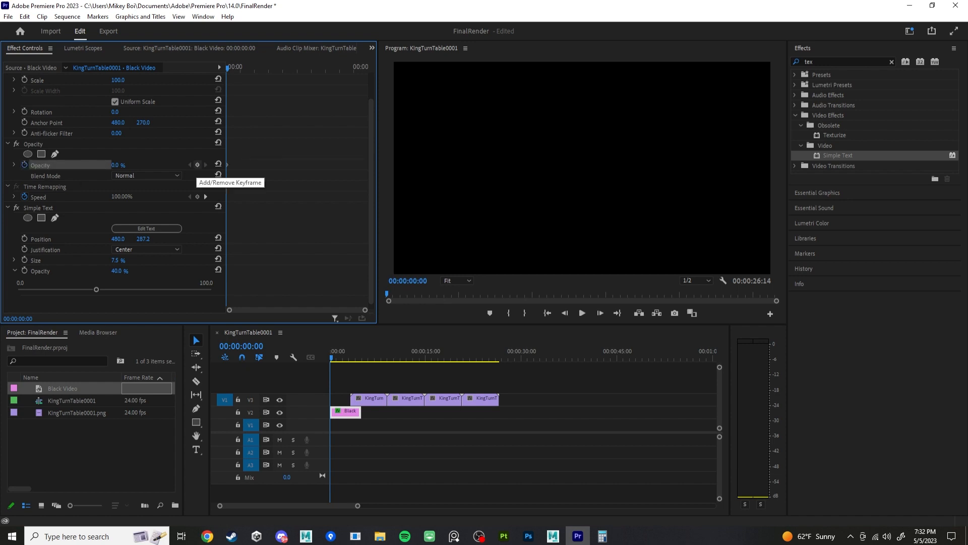
Step: Add a 100% opacity keyframe to the Black Video clip at 00:00:00:19 and play back the title's fade-in
key("space")
left_click_drag(337, 358, 334, 358)
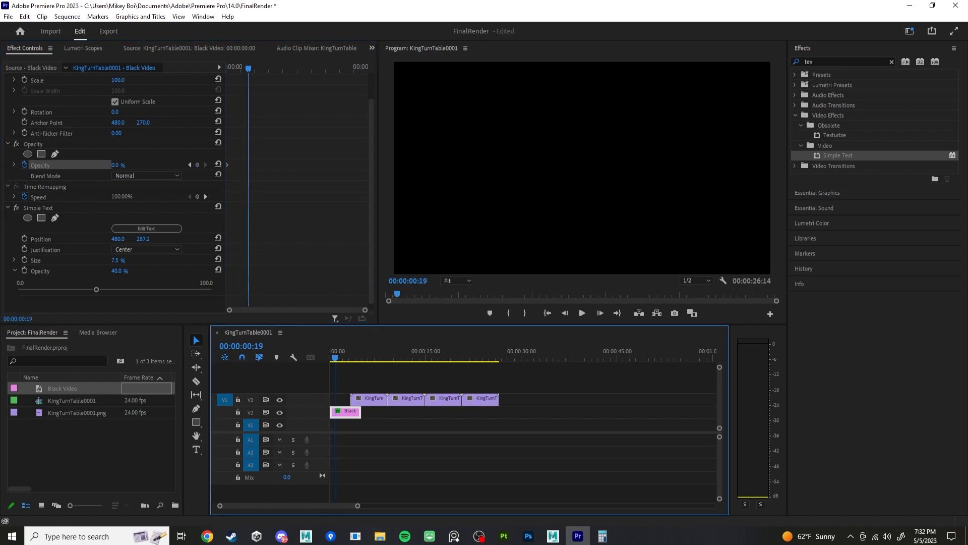
left_click_drag(116, 165, 169, 165)
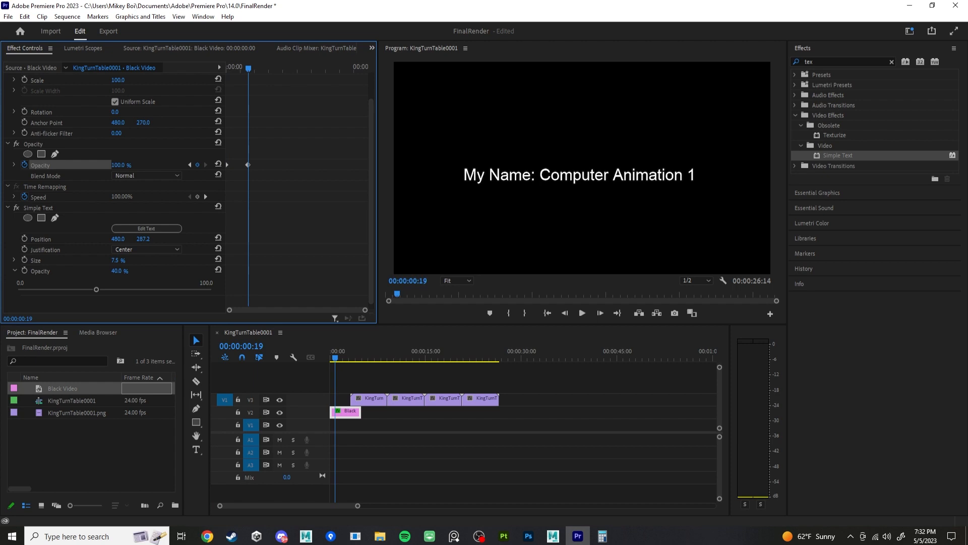
key("Home")
key("space")
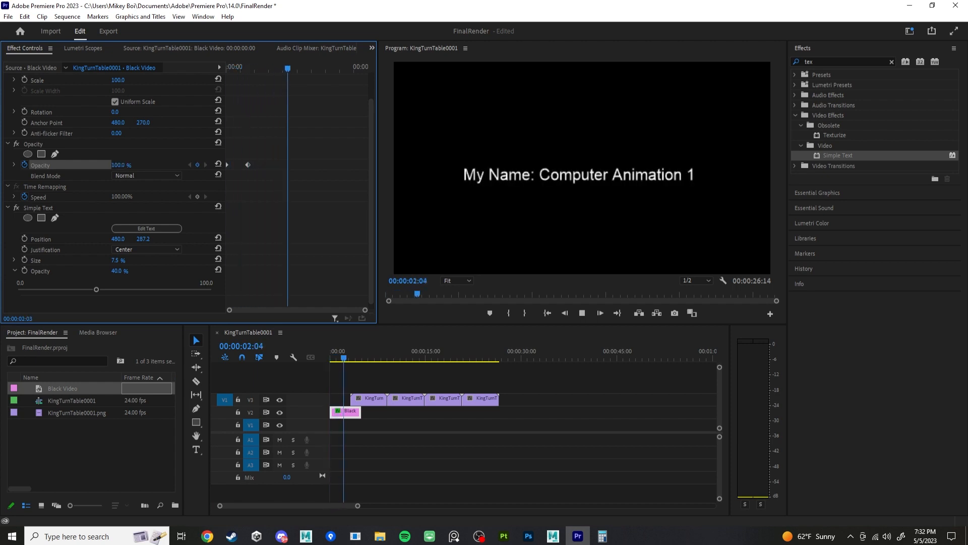
key("space")
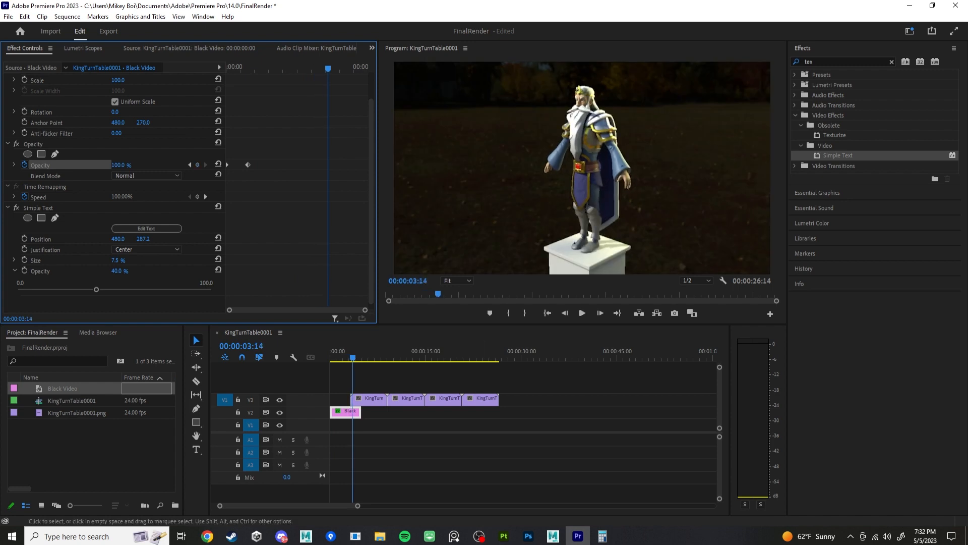
Step: Shift all four turntable clips on V3 about 1 second earlier, so they start at 00:00:02:07 and overlap the title clip
left_click_drag(502, 384, 364, 402)
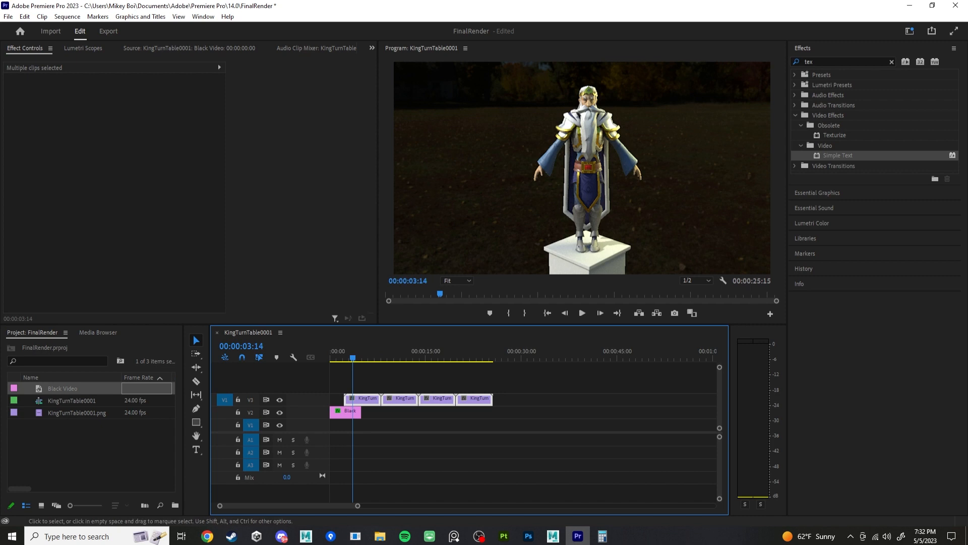
left_click_drag(337, 355, 345, 355)
left_click(367, 380)
Step: Keyframe the first turntable clip's opacity at 0% at the start of that clip
left_click(369, 401)
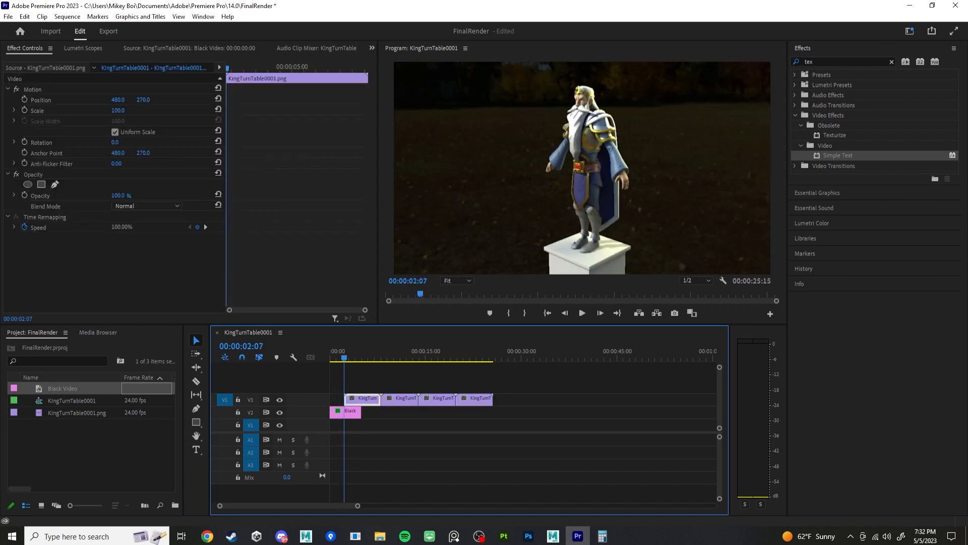
left_click(25, 195)
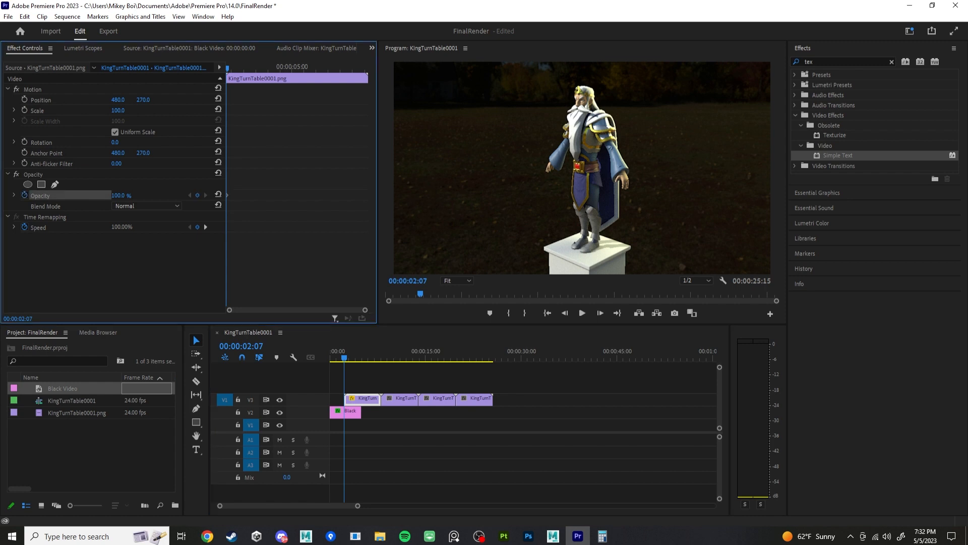
left_click_drag(119, 195, 67, 195)
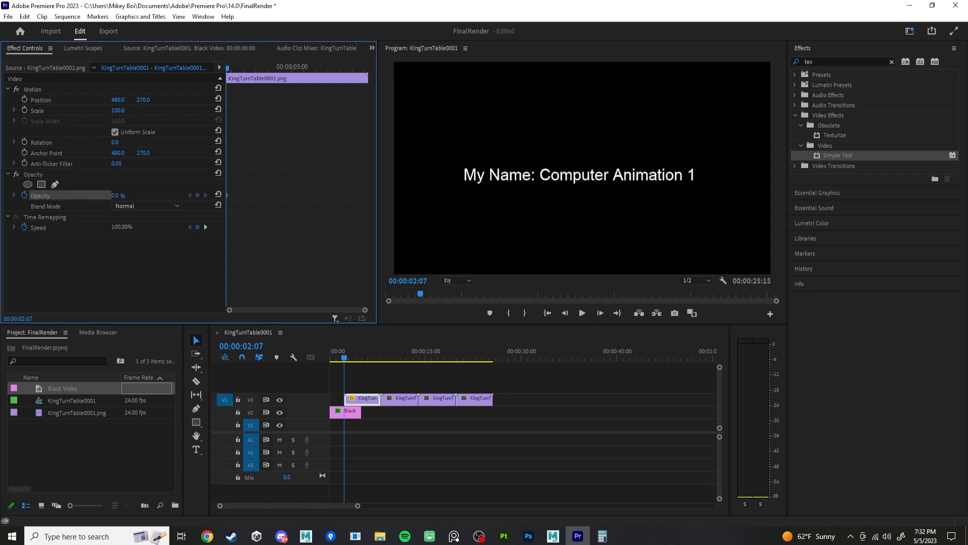
Step: Add a 100% opacity keyframe to the first turntable clip at 00:00:02:21 and play the sequence from the start
left_click_drag(228, 68, 241, 68)
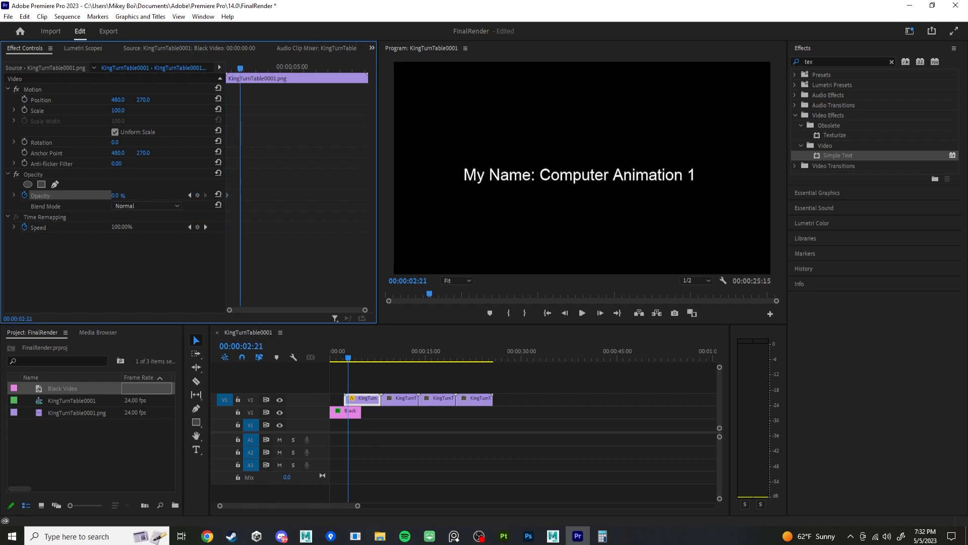
left_click_drag(117, 195, 170, 195)
key("Home")
key("space")
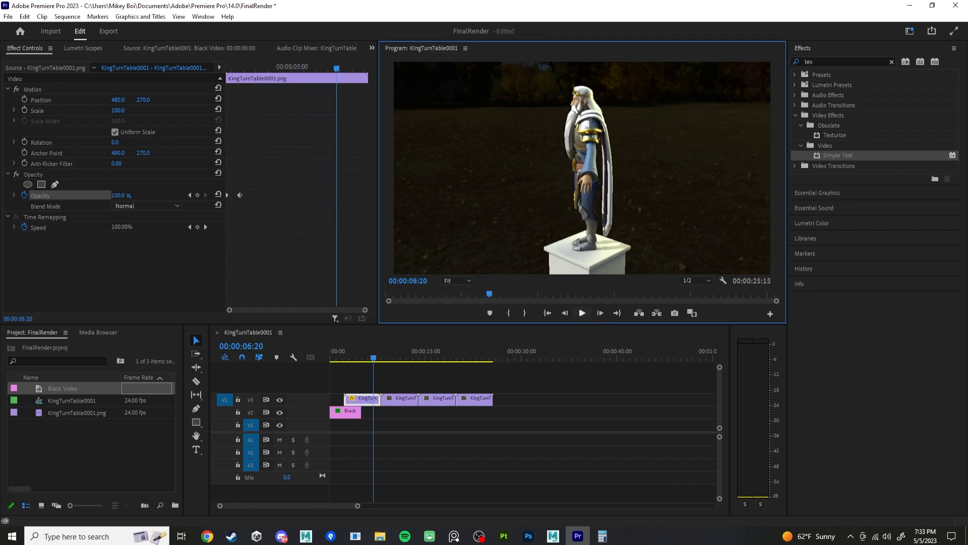
key("space")
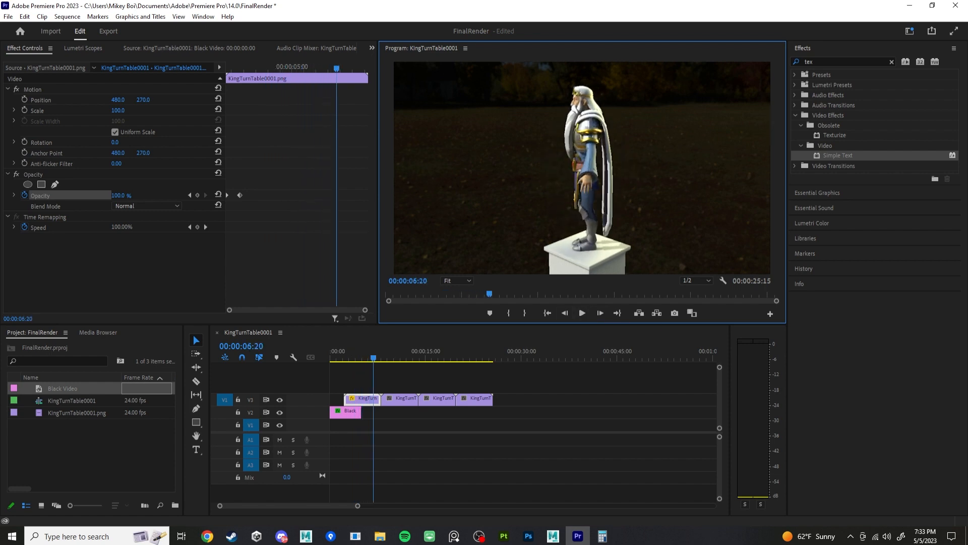